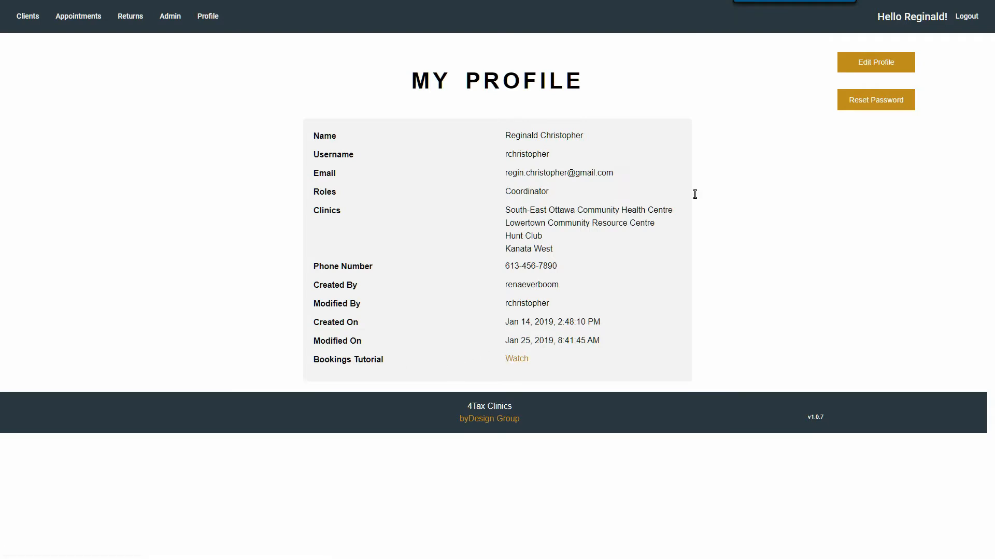
# Keep Return List as the homepage in Edit Profile and submit the profile.
pyautogui.click(870, 67)
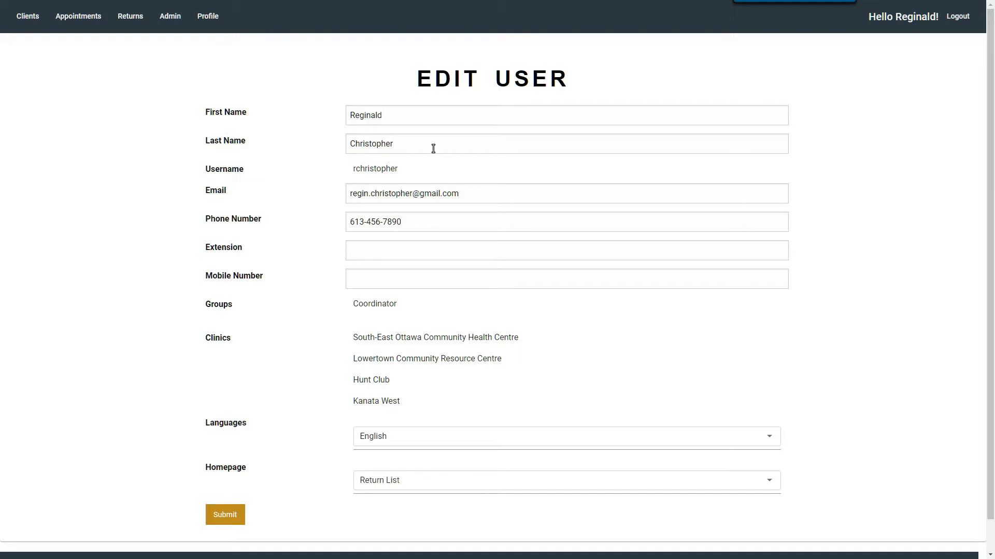
pyautogui.scroll(-1, 416, 184)
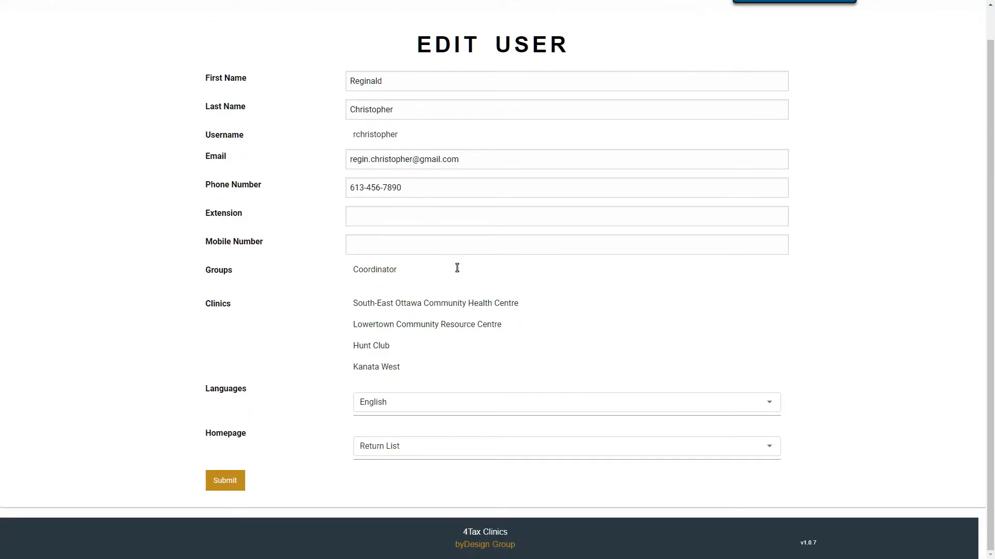
pyautogui.click(416, 448)
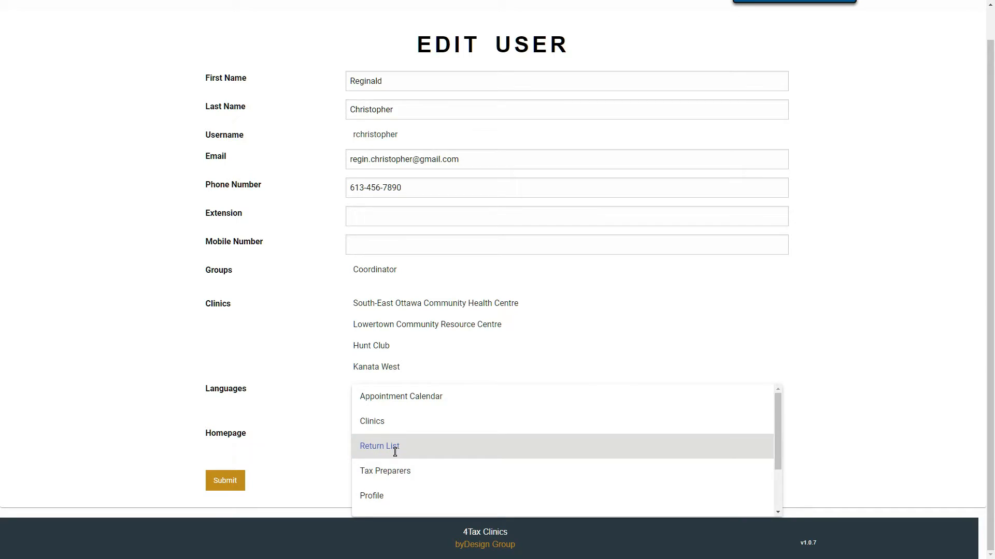
pyautogui.click(394, 452)
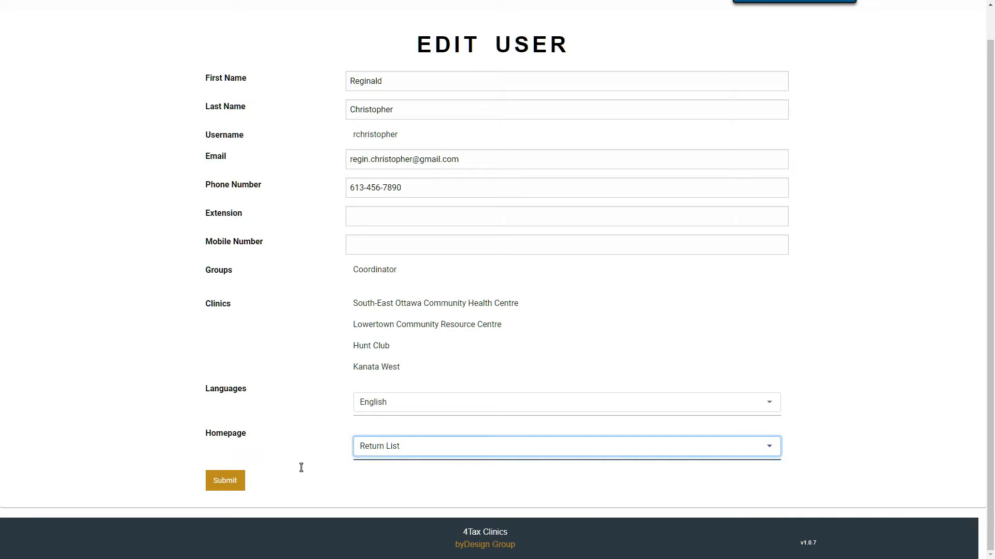
pyautogui.click(226, 486)
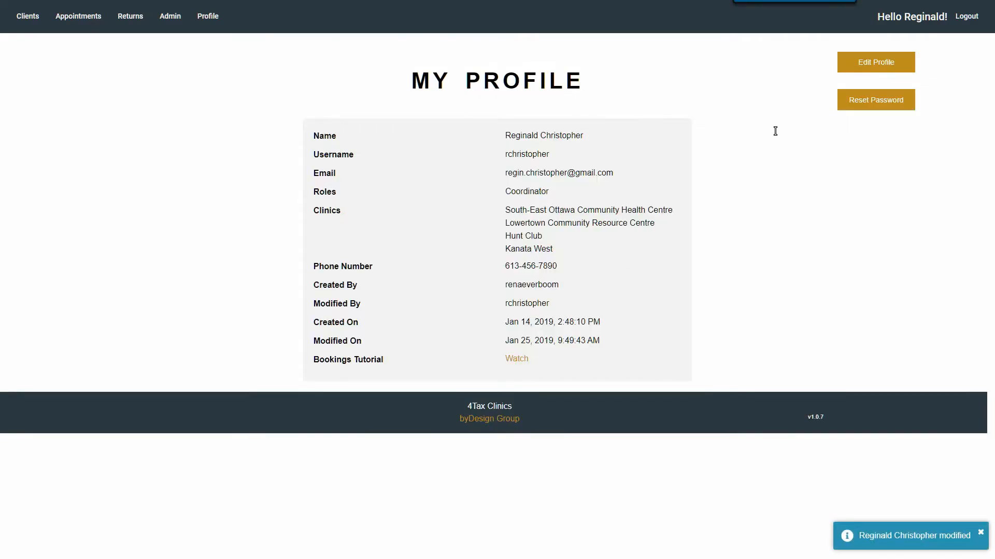
# Log out and log back in with the saved credentials to land on the Returns list.
pyautogui.click(964, 17)
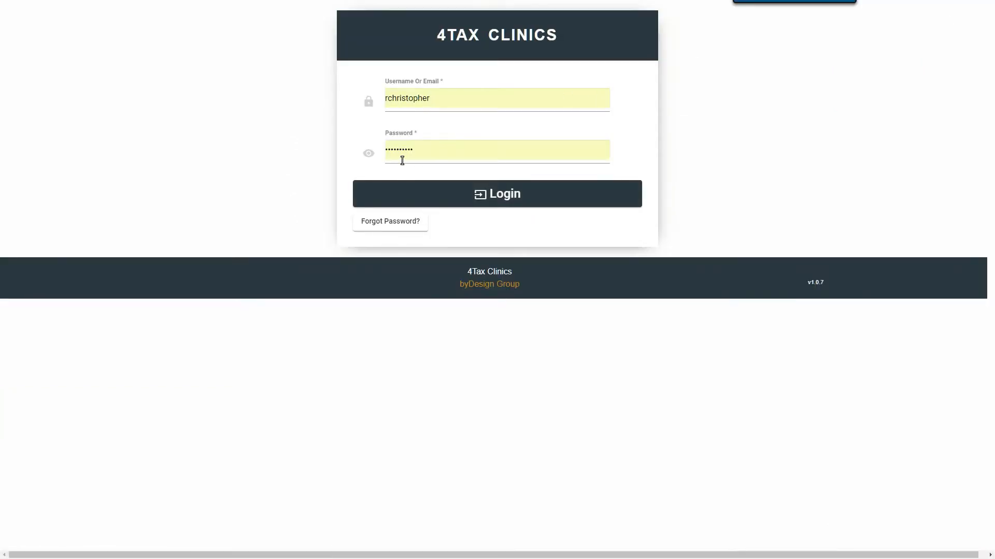
pyautogui.click(505, 198)
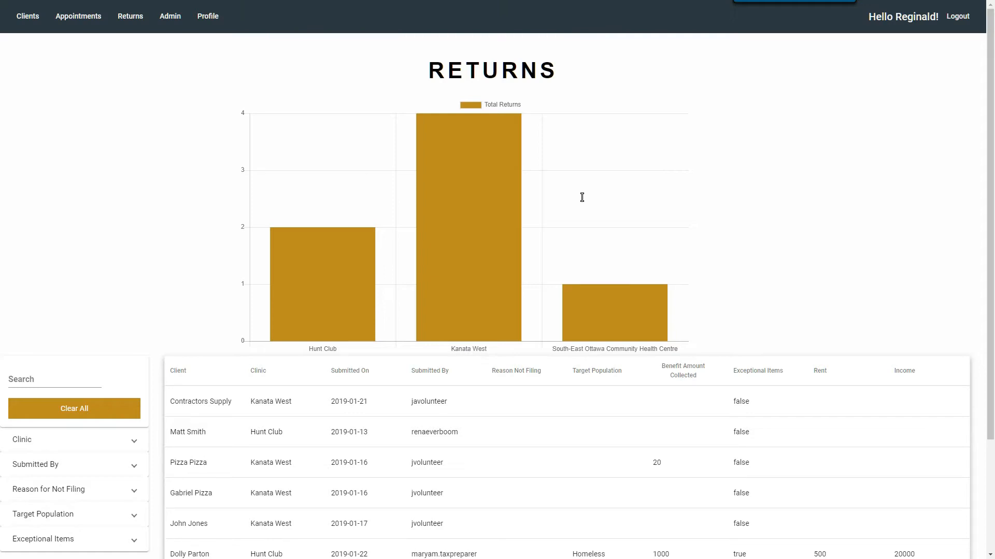
pyautogui.hotkey('alt', 'Tab')
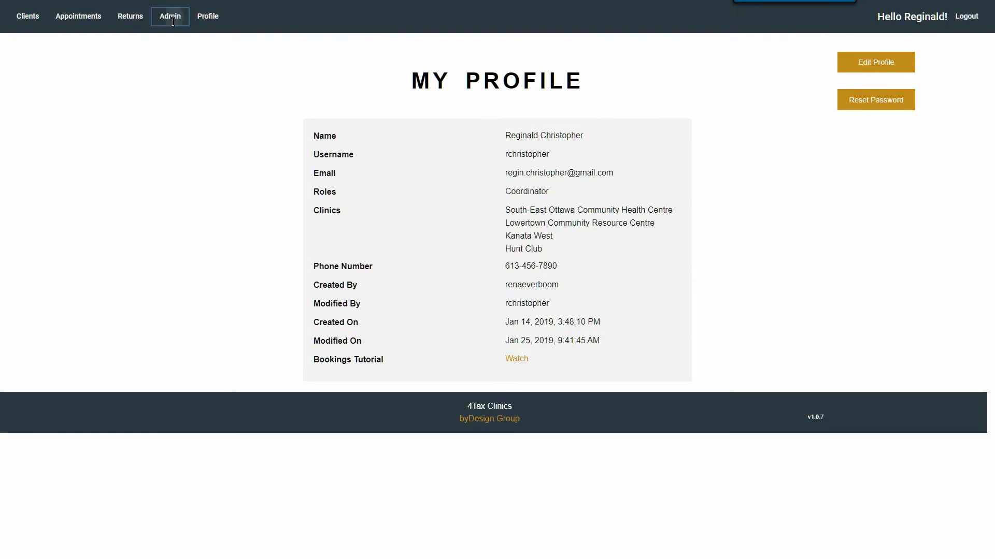
# Go to Admin > Clinics and look over its catchment map and clinic cards.
pyautogui.click(170, 18)
pyautogui.click(163, 69)
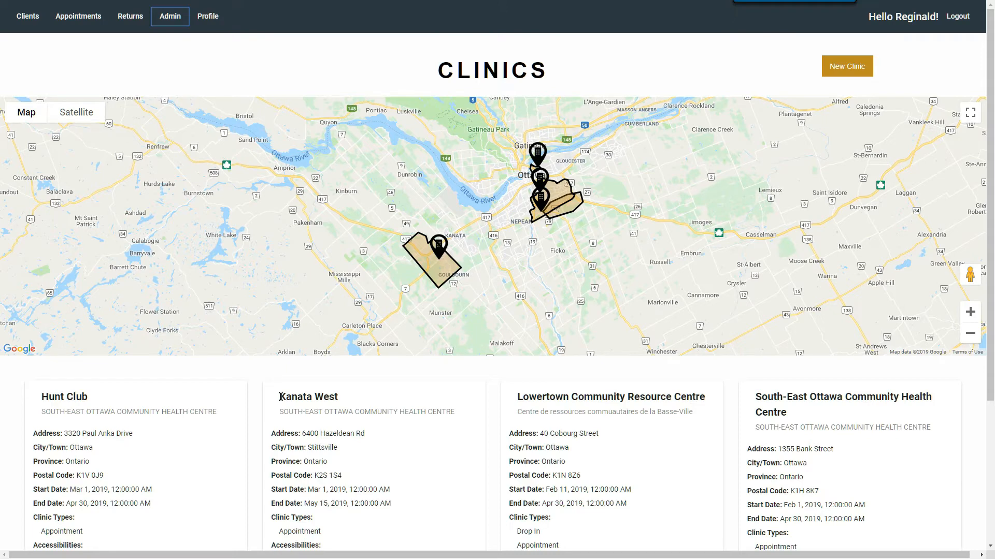
pyautogui.scroll(-1, 351, 407)
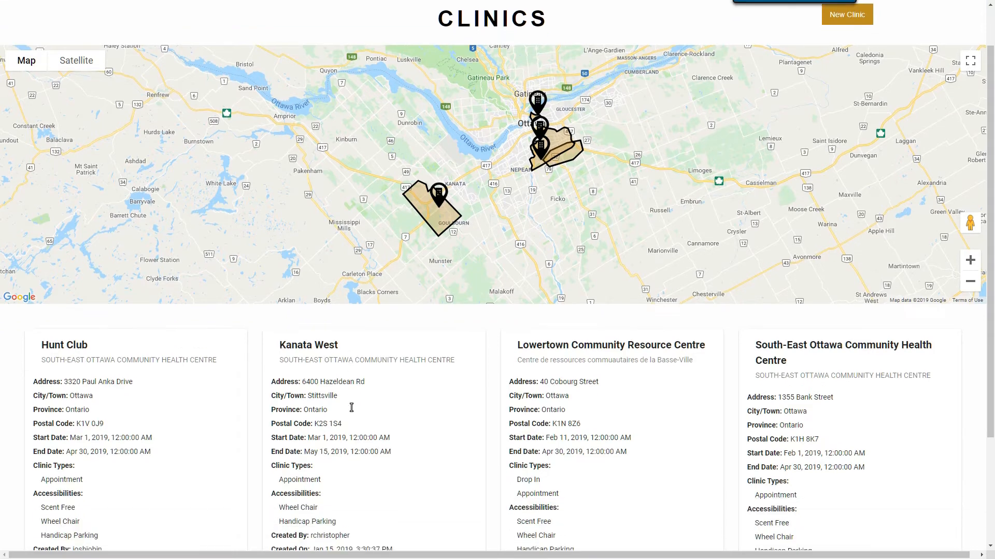
pyautogui.scroll(1, 351, 408)
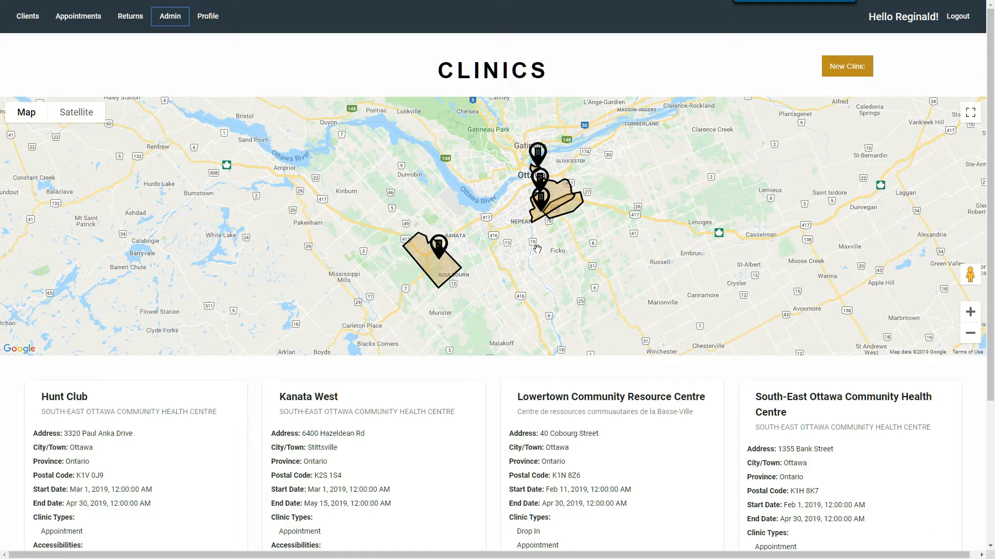
# Start a New Clinic form and pan its map to centre south-east Ottawa.
pyautogui.click(842, 72)
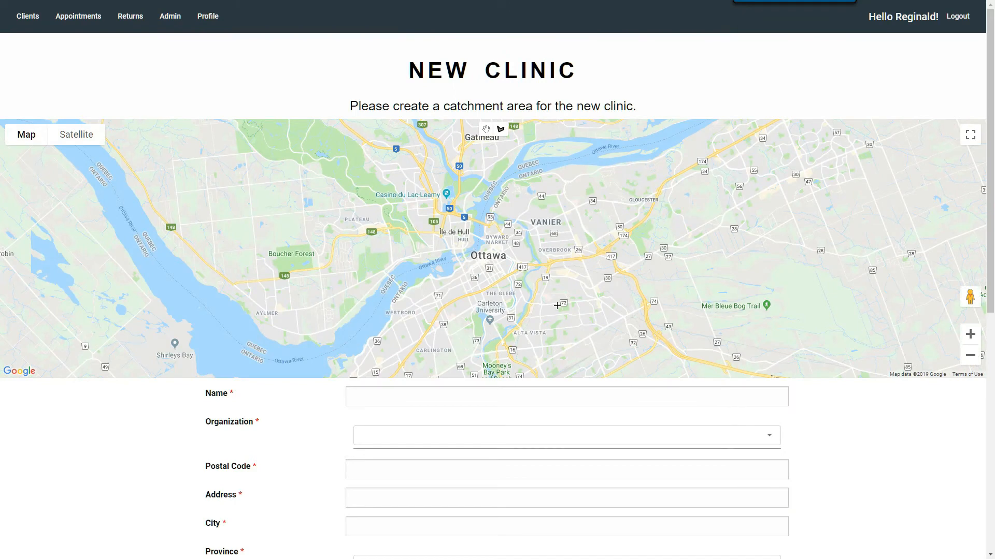
pyautogui.scroll(-4, 517, 420)
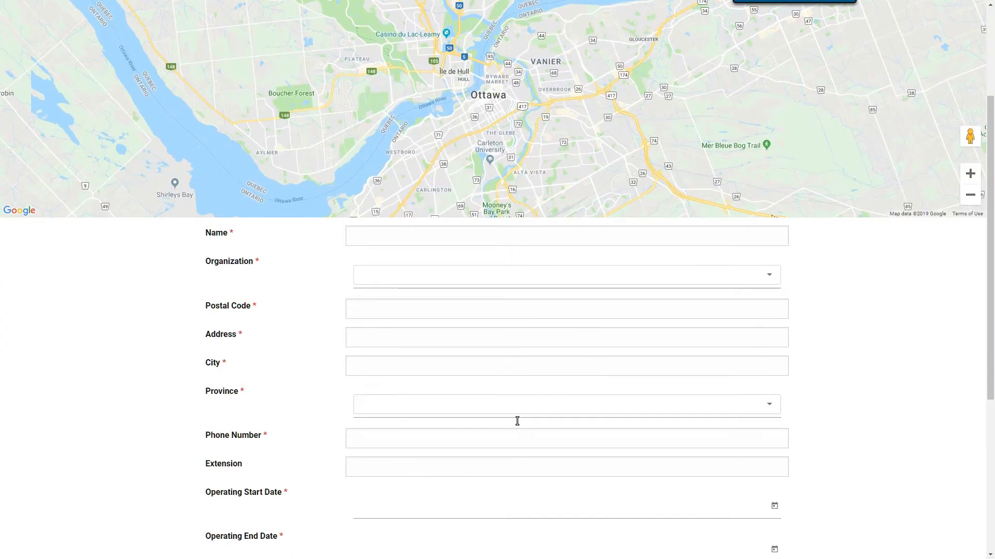
pyautogui.scroll(-3, 517, 421)
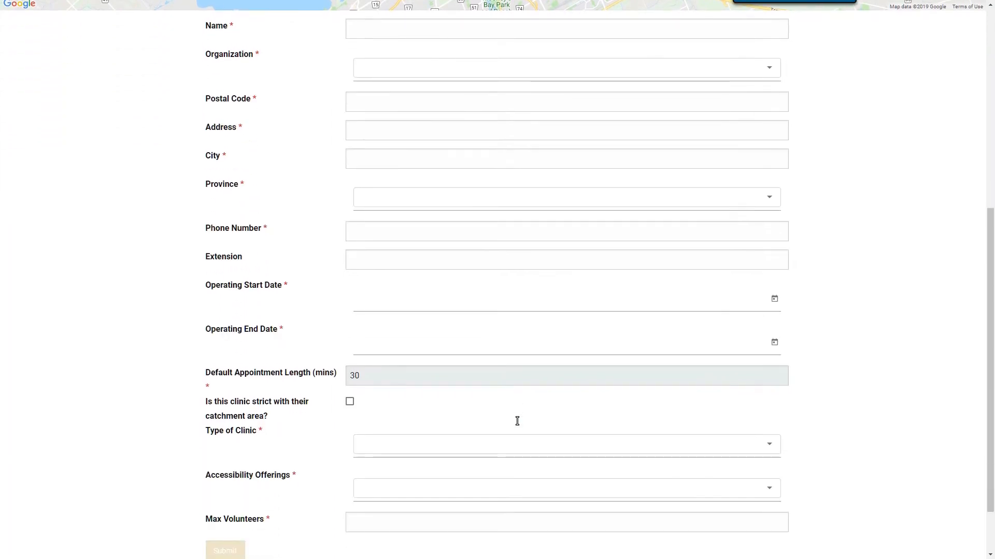
pyautogui.scroll(7, 517, 420)
pyautogui.scroll(1, 517, 420)
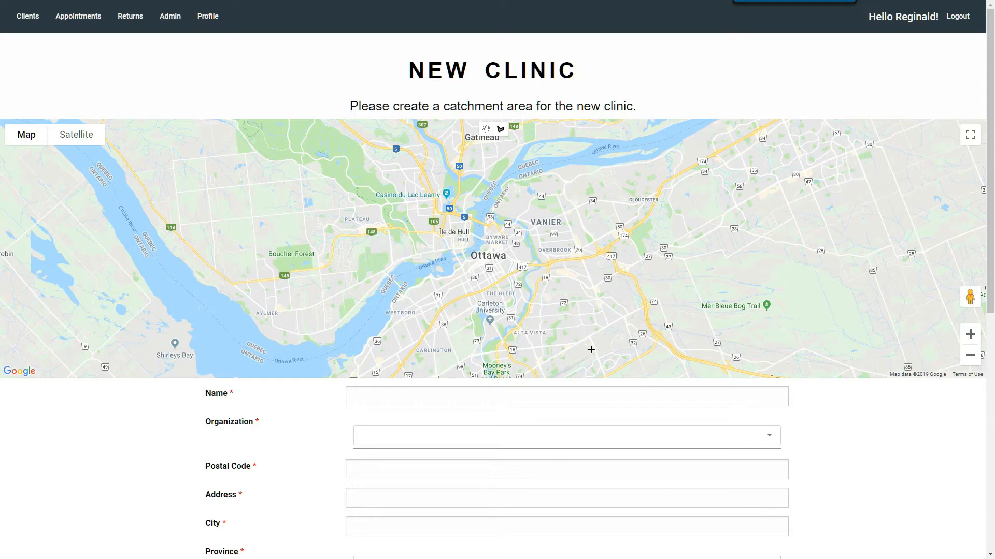
pyautogui.moveTo(591, 350); pyautogui.dragTo(514, 254)
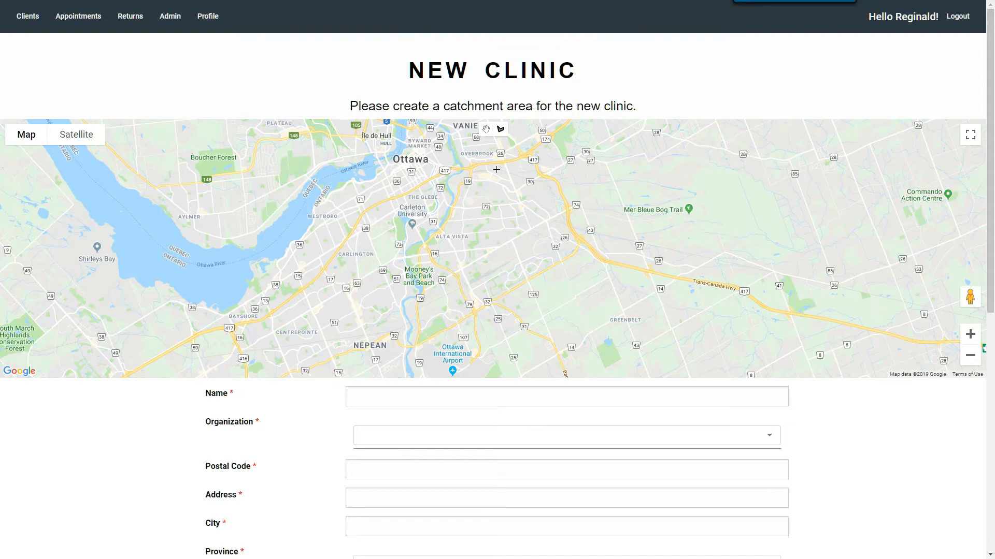
# Outline a five-corner catchment polygon around Alta Vista and widen its right edge.
pyautogui.click(528, 153)
pyautogui.click(471, 168)
pyautogui.click(425, 244)
pyautogui.click(474, 313)
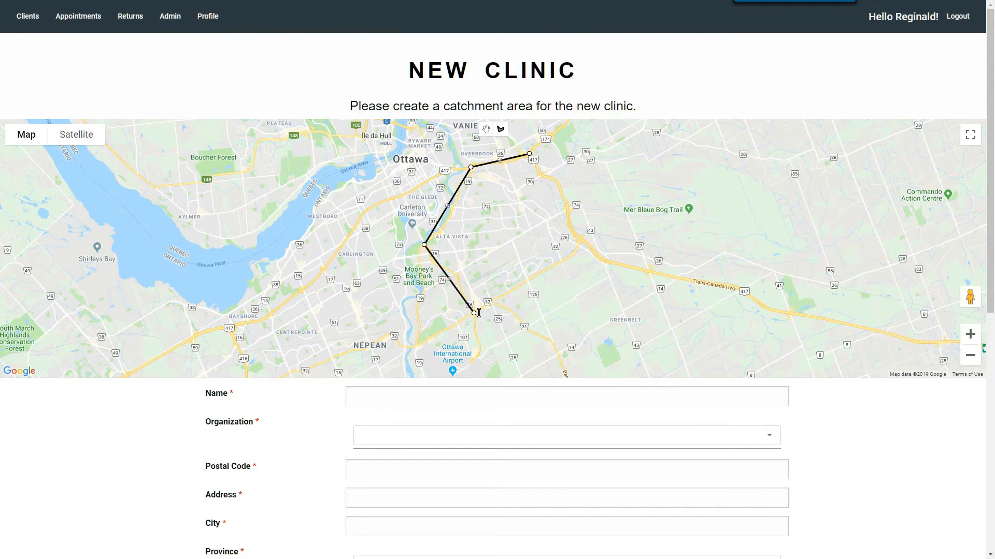
pyautogui.click(579, 249)
pyautogui.click(529, 155)
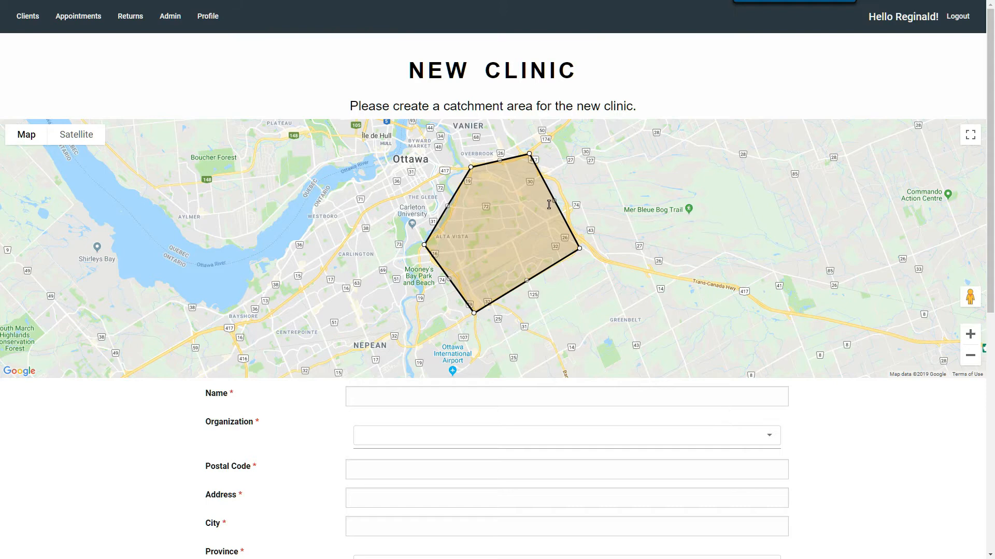
pyautogui.moveTo(553, 201); pyautogui.dragTo(566, 193)
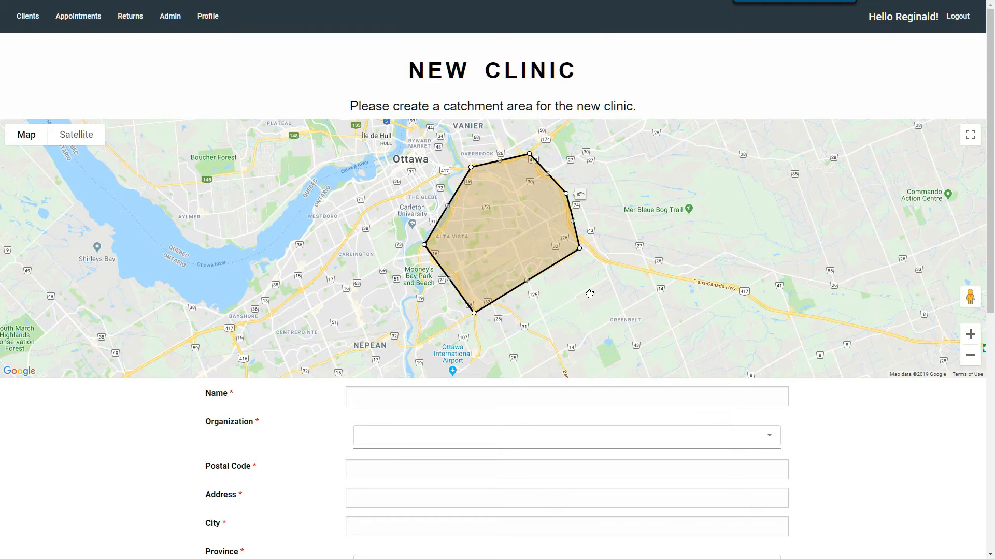
pyautogui.scroll(-1, 589, 293)
# Name the clinic 'Alta Vista' under SOUTH-EAST OTTAWA COMMUNITY HEALTH CENTRE.
pyautogui.click(476, 335)
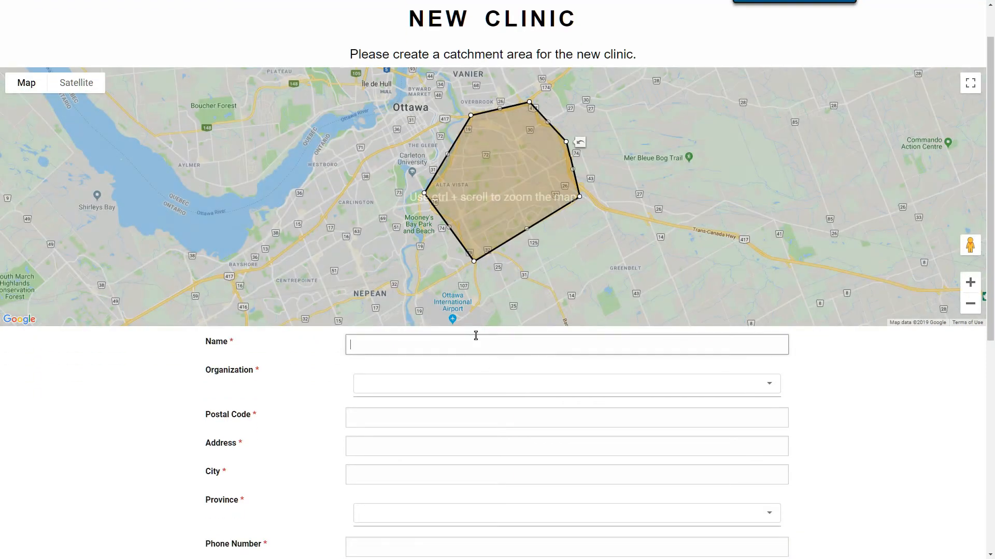
pyautogui.write('al')
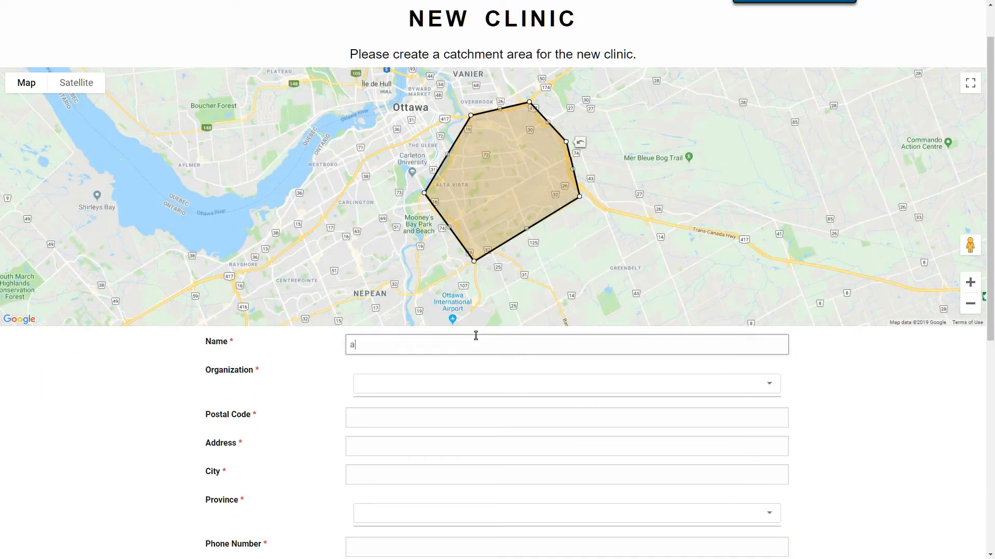
pyautogui.press('BackSpace')
pyautogui.press('BackSpace')
pyautogui.write('Alta Vista')
pyautogui.click(457, 384)
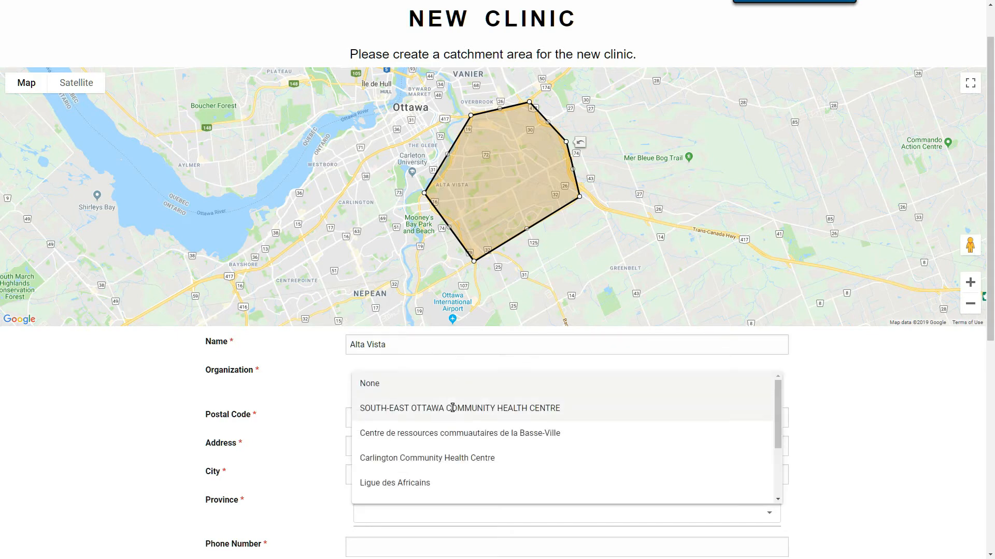
pyautogui.click(453, 408)
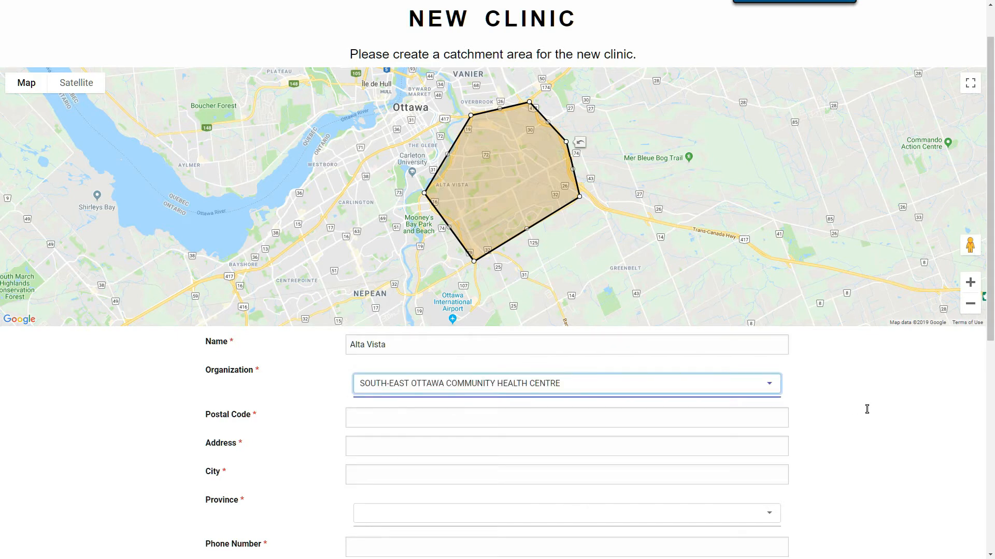
# Enter the clinic's postal code and street address, city Ottawa, and province Ontario.
pyautogui.scroll(-1, 867, 409)
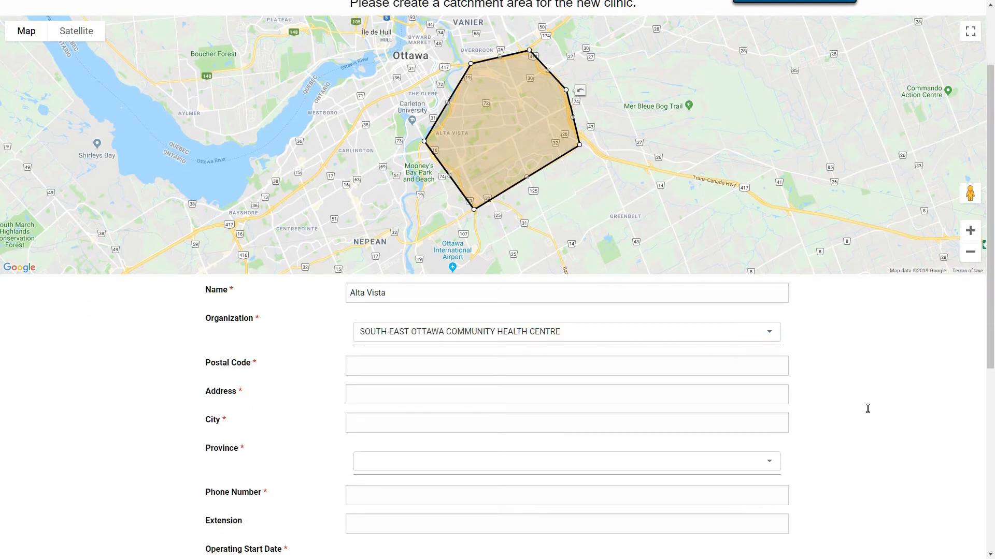
pyautogui.click(450, 363)
pyautogui.write('K')
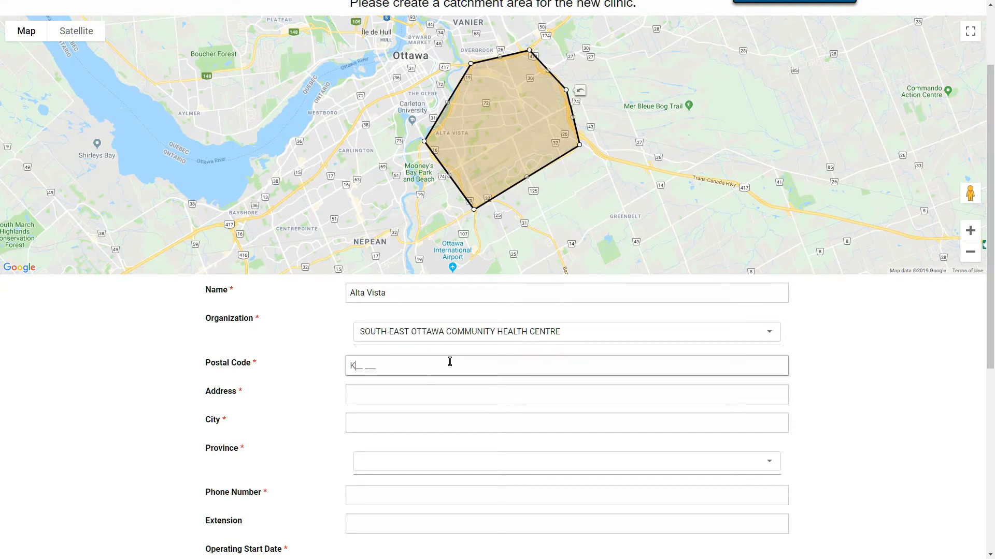
pyautogui.write('1N')
pyautogui.write('1E3')
pyautogui.click(408, 390)
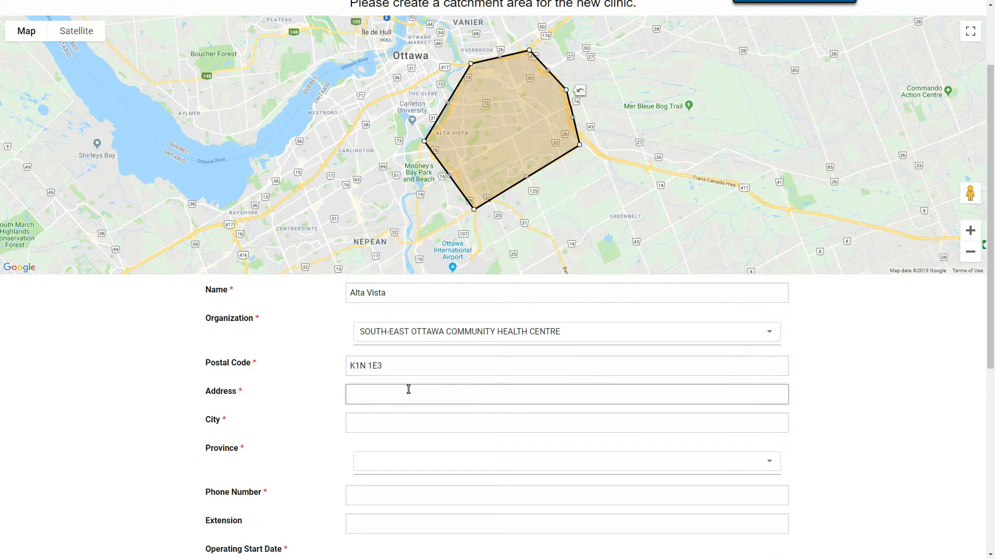
pyautogui.write('123 Allen St')
pyautogui.click(376, 425)
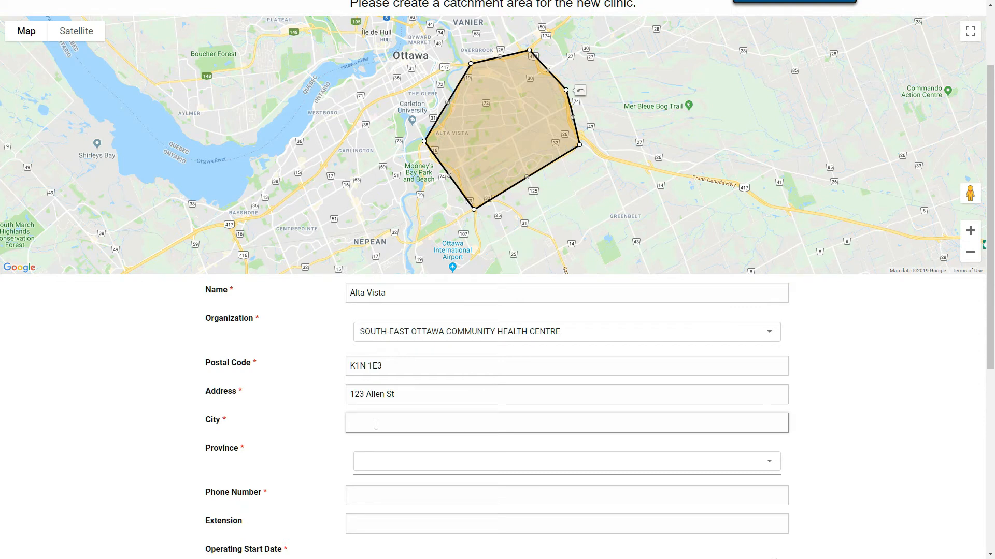
pyautogui.write('Ottawa')
pyautogui.click(380, 466)
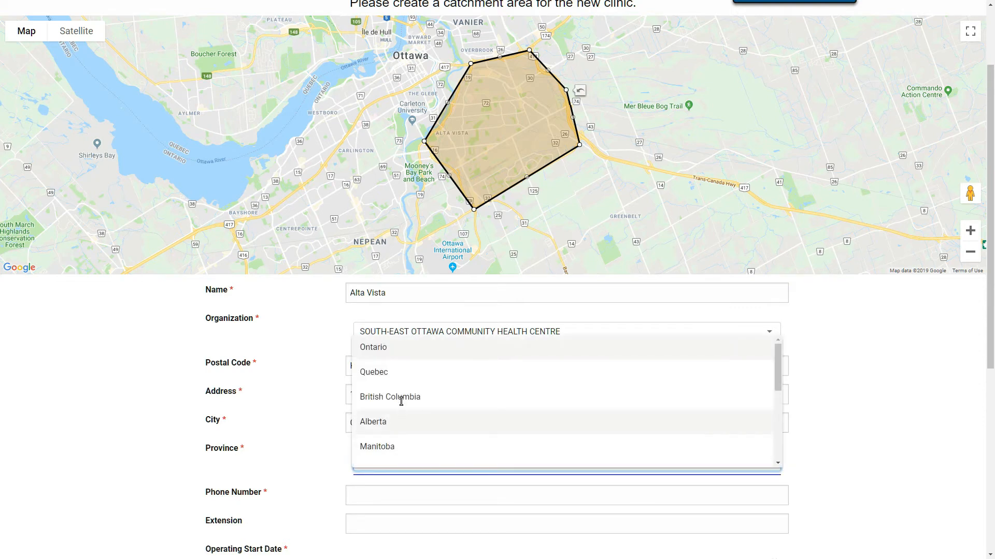
pyautogui.click(405, 352)
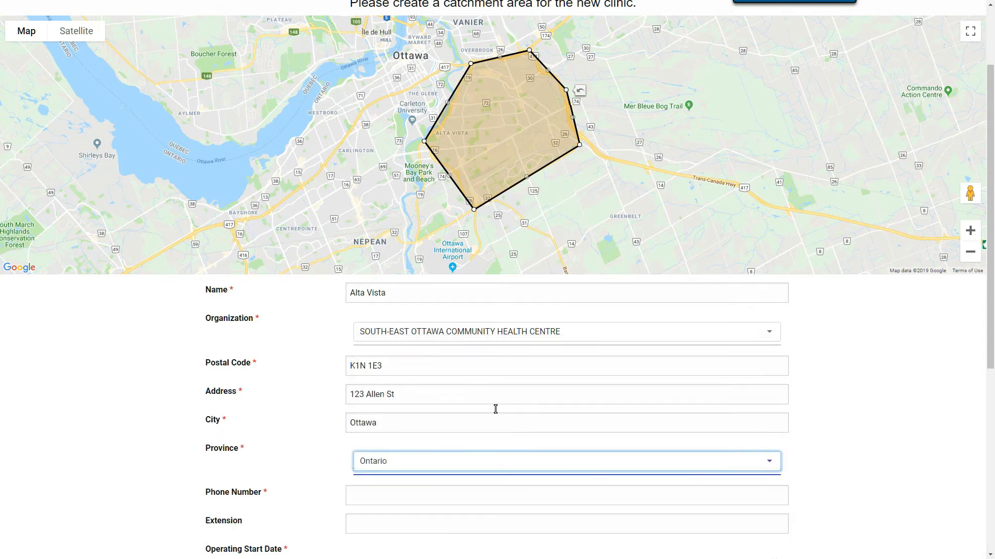
# Enter the clinic's phone number, leaving the extension blank.
pyautogui.scroll(-3, 495, 410)
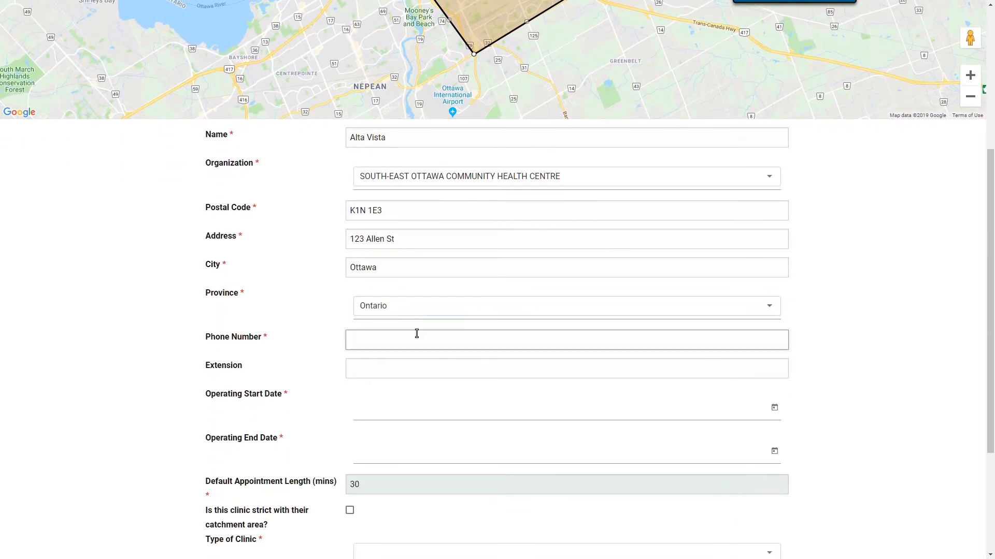
pyautogui.click(390, 369)
pyautogui.click(875, 412)
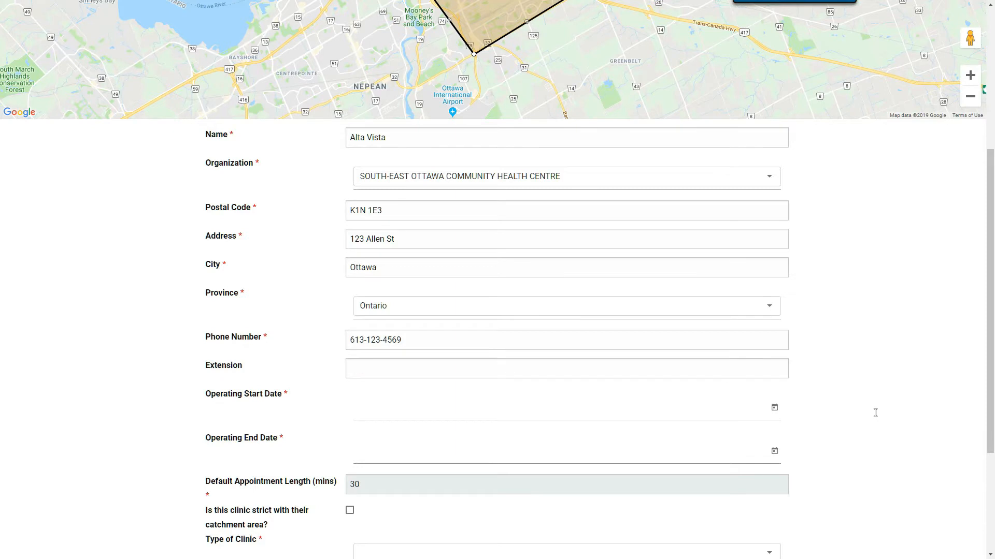
pyautogui.scroll(-1, 874, 414)
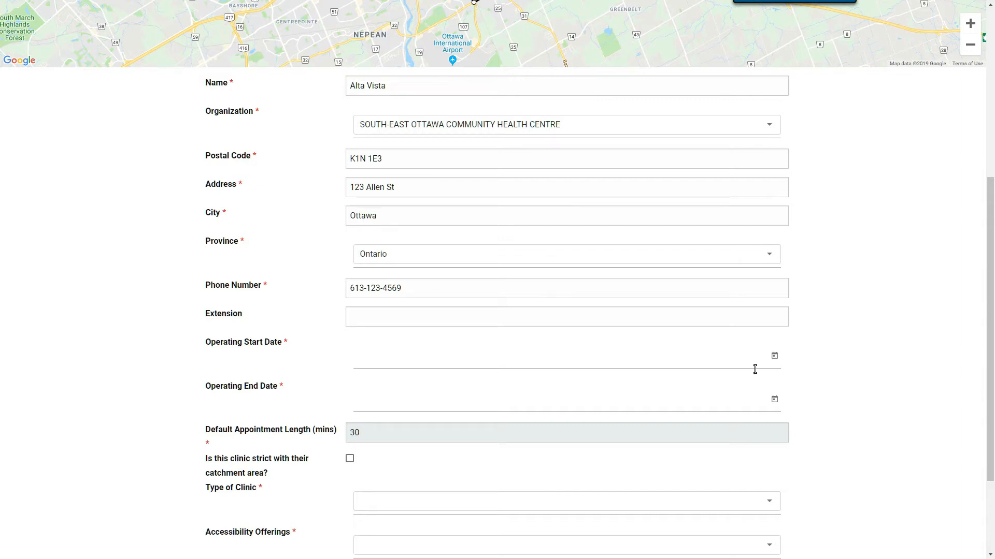
# Set the operating start date to March 1, 2019 and end date to April 30, 2019.
pyautogui.click(775, 357)
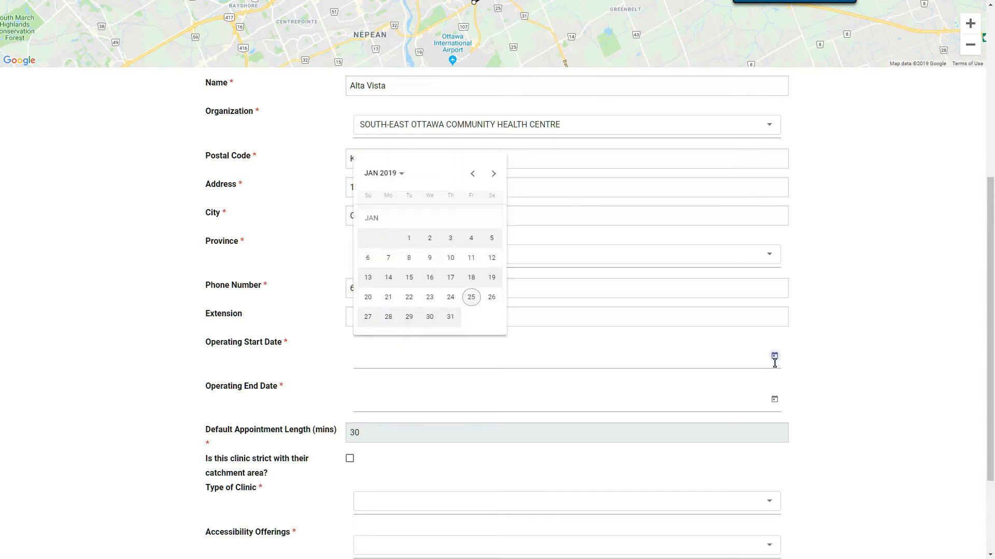
pyautogui.click(492, 176)
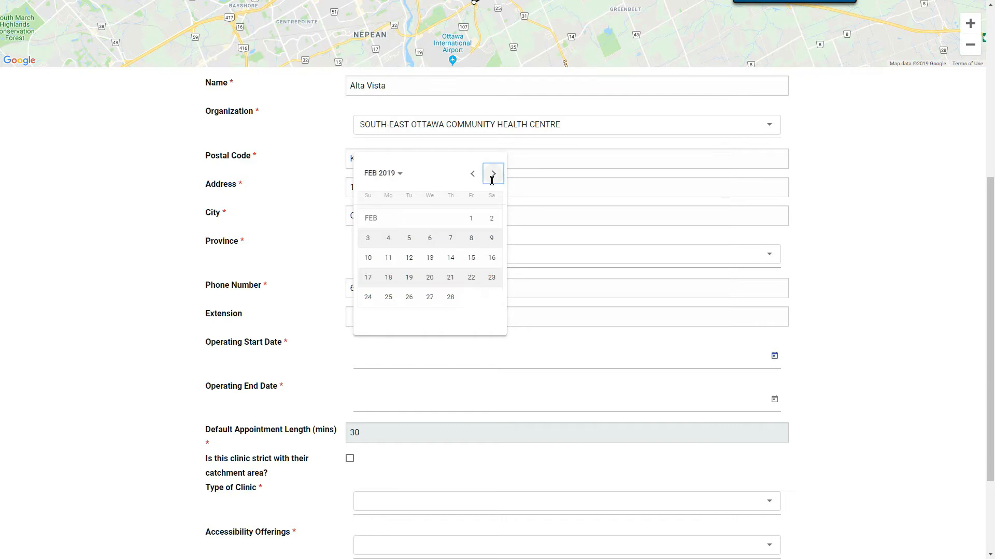
pyautogui.click(493, 174)
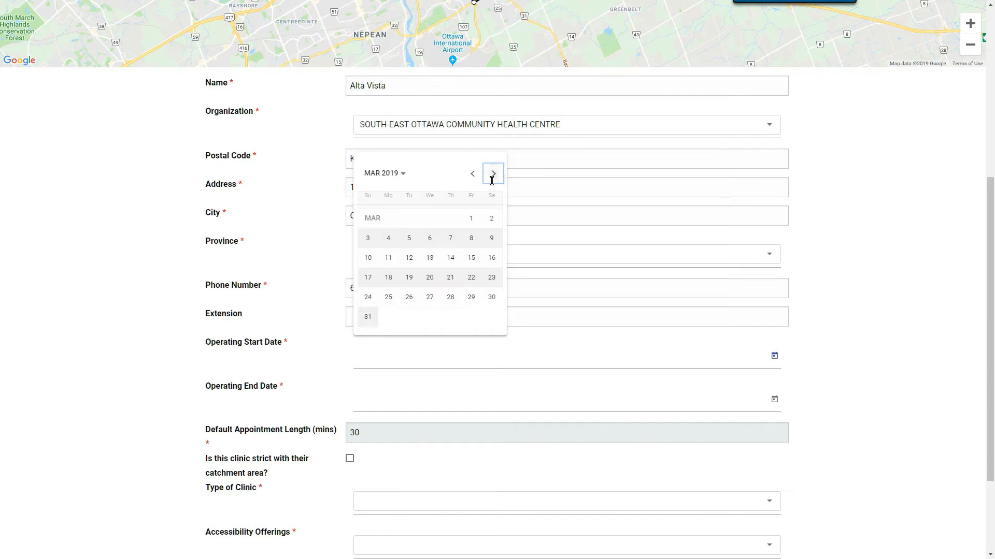
pyautogui.click(470, 219)
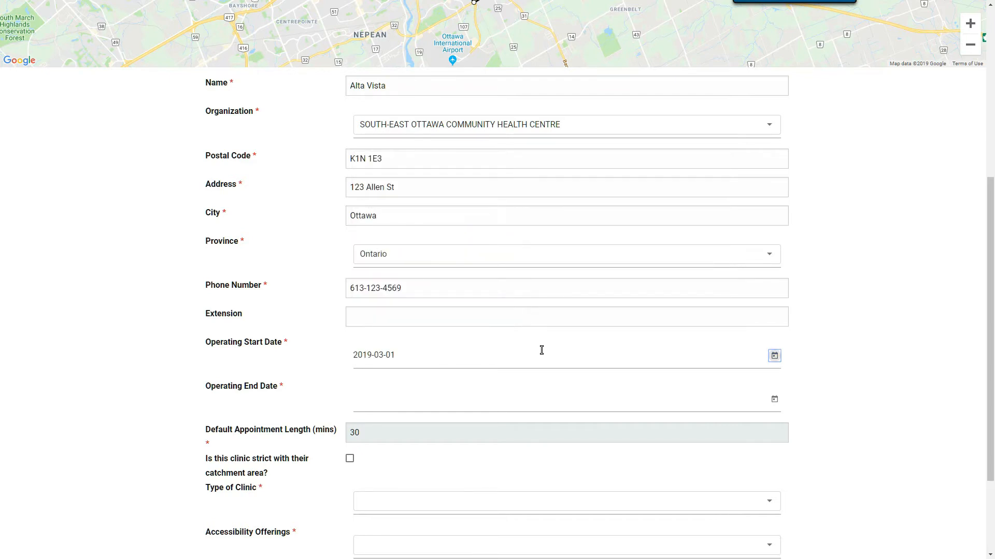
pyautogui.click(773, 401)
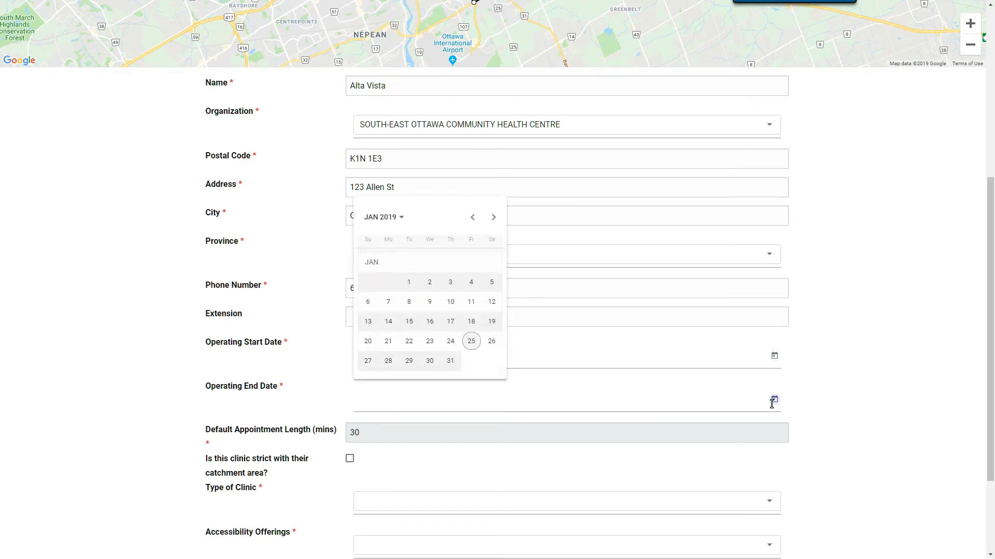
pyautogui.click(492, 218)
pyautogui.click(492, 218)
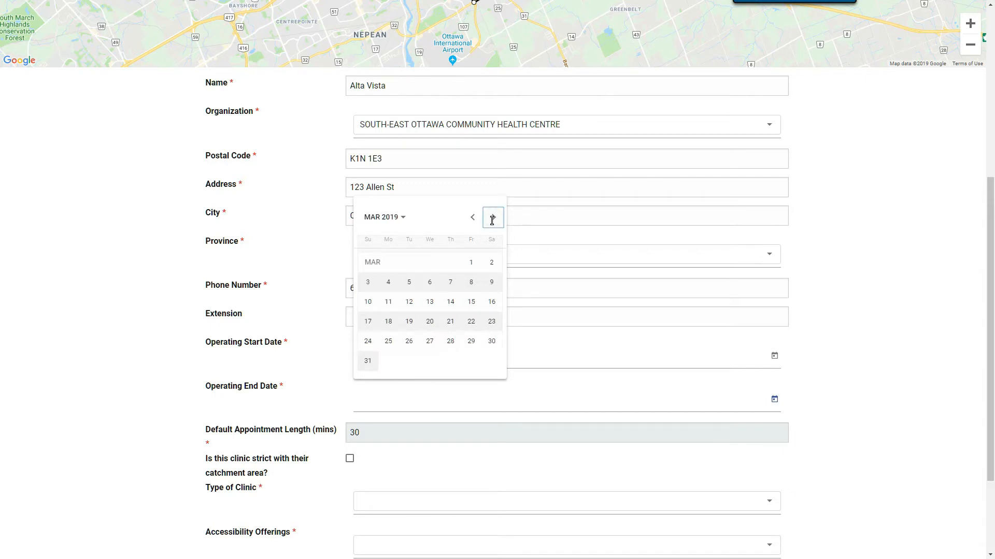
pyautogui.click(492, 218)
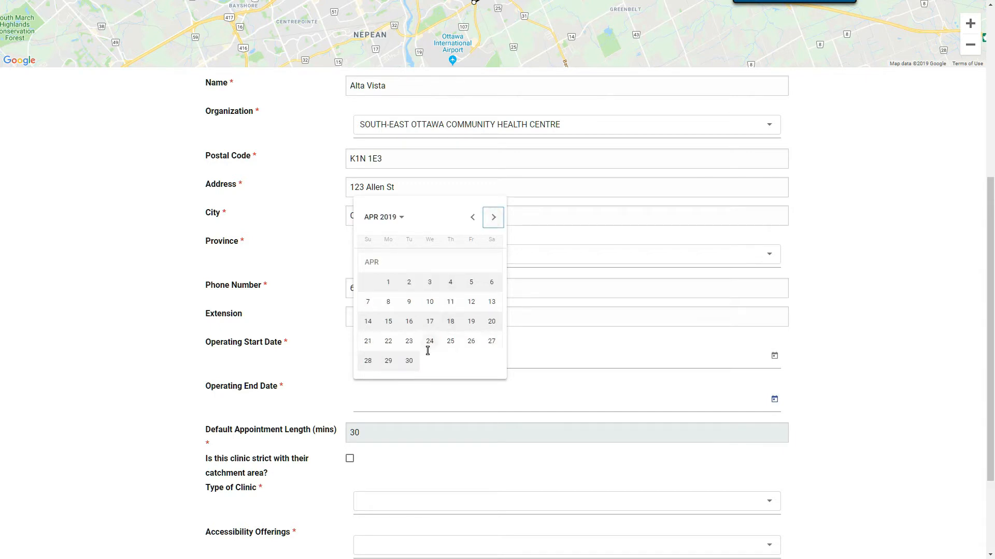
pyautogui.click(408, 361)
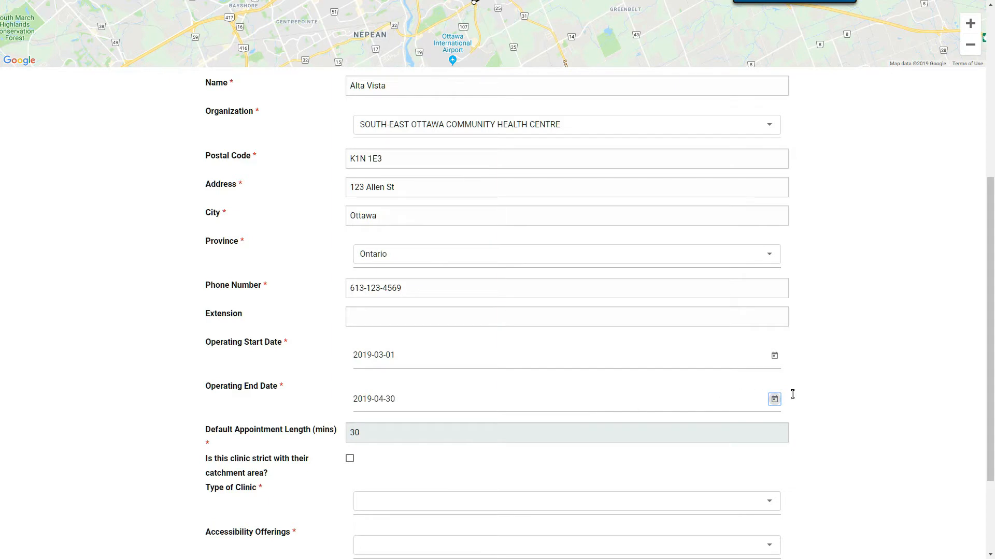
pyautogui.scroll(-3, 849, 384)
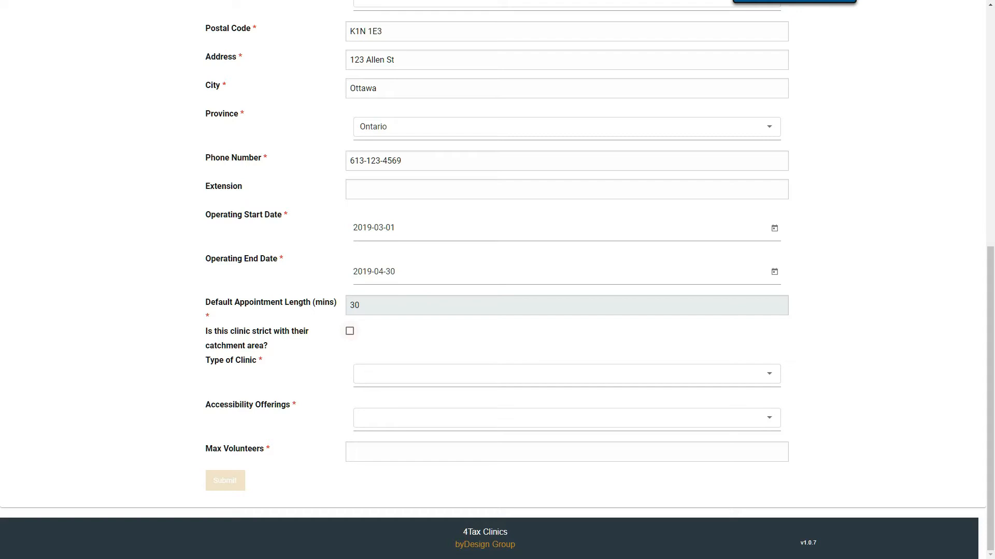
# Leave catchment-strict unchecked and set the clinic type to Drop In and Appointment.
pyautogui.click(351, 333)
pyautogui.click(349, 331)
pyautogui.click(372, 377)
pyautogui.click(373, 377)
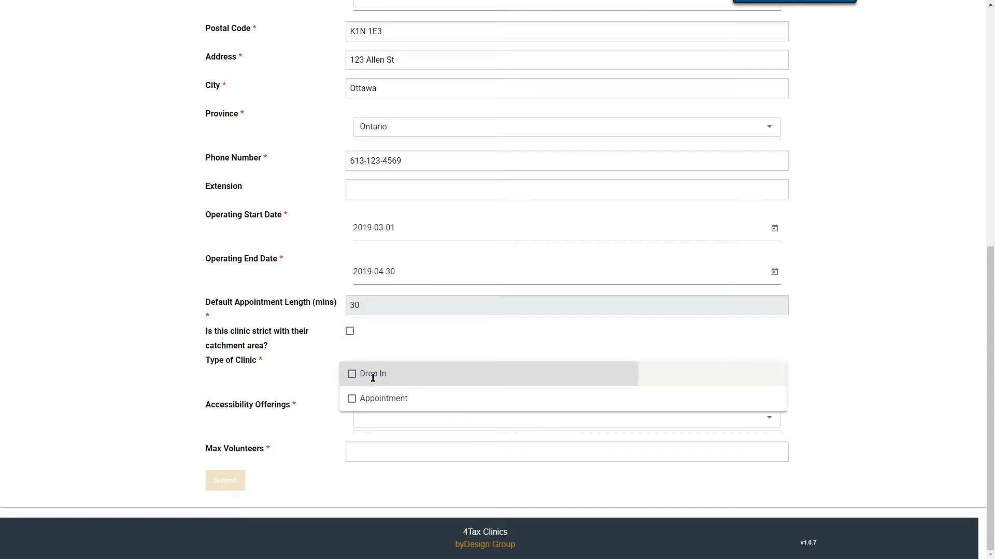
pyautogui.click(378, 406)
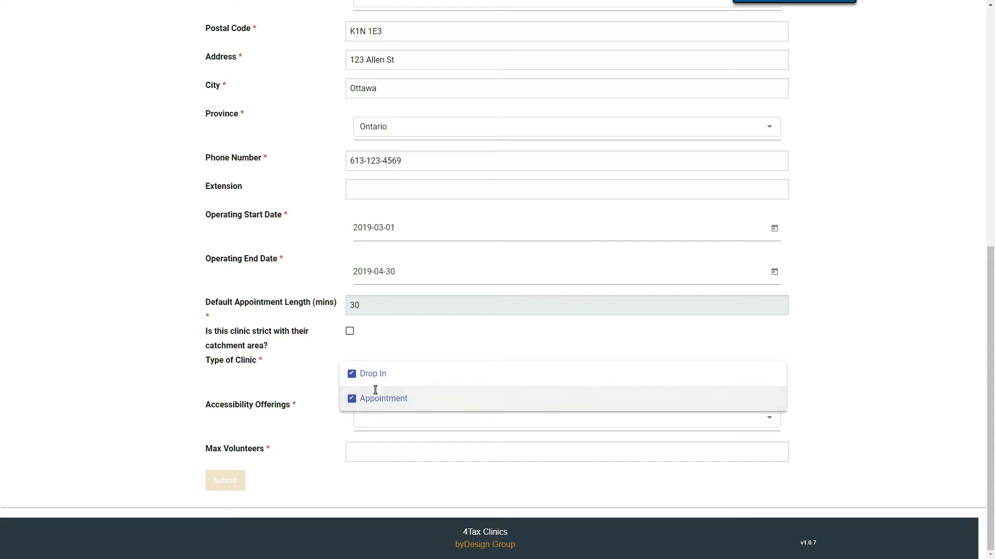
pyautogui.click(822, 371)
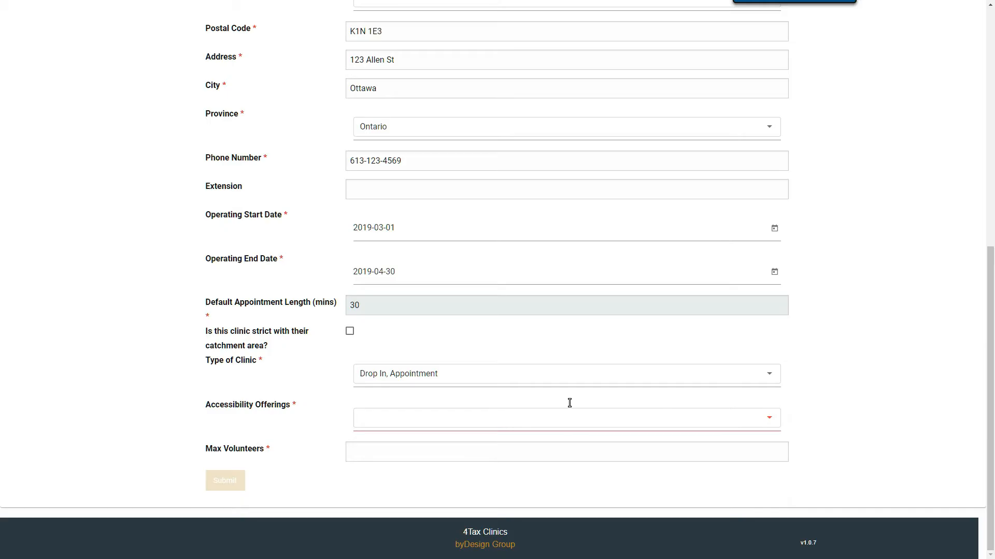
# Add Scent Free and Wheel Chair accessibility and set max volunteers to 3.
pyautogui.click(507, 418)
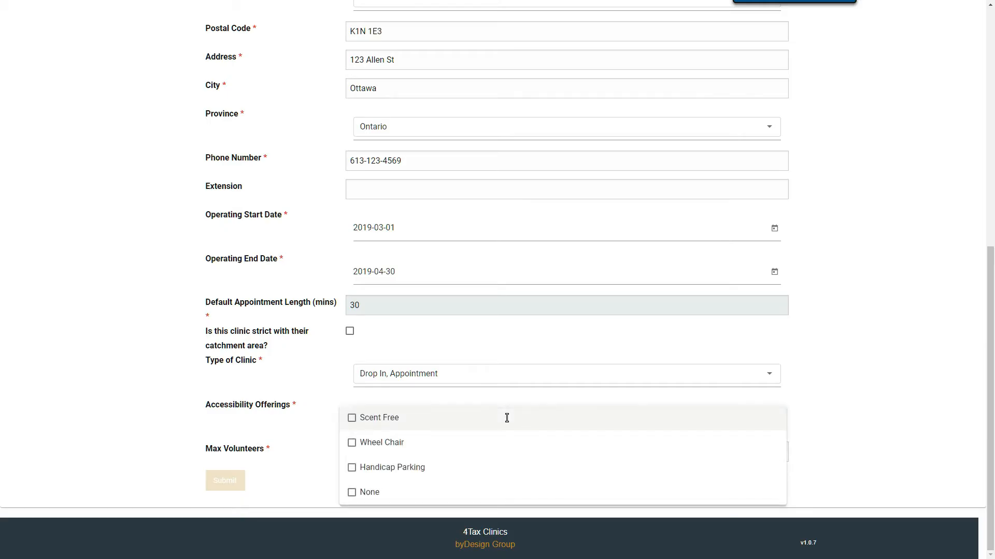
pyautogui.click(383, 422)
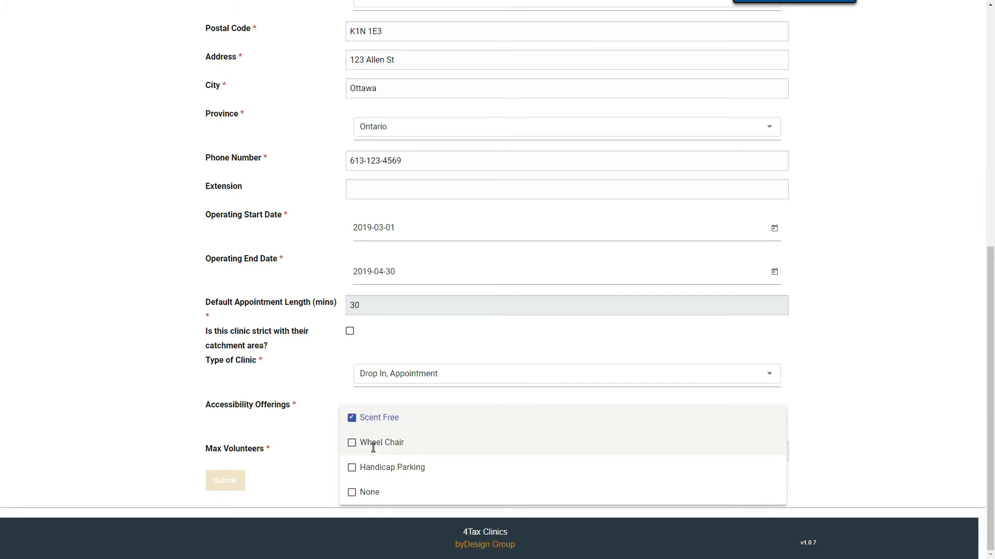
pyautogui.click(373, 442)
pyautogui.click(833, 411)
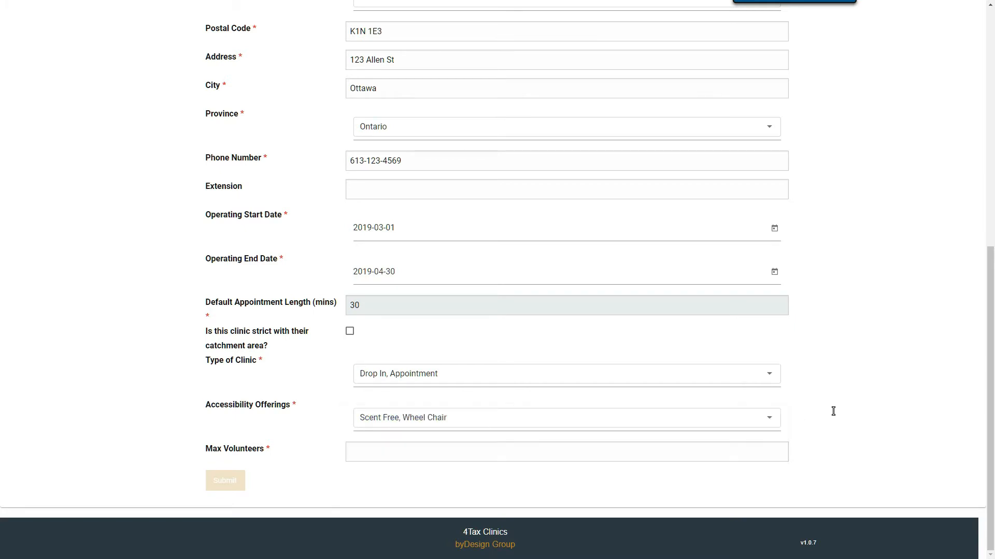
pyautogui.click(569, 450)
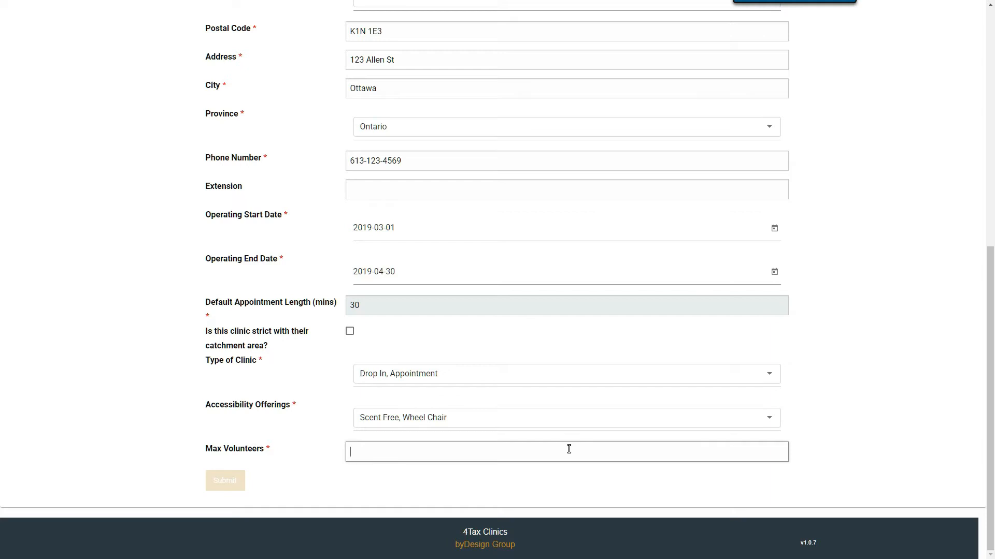
pyautogui.write('3')
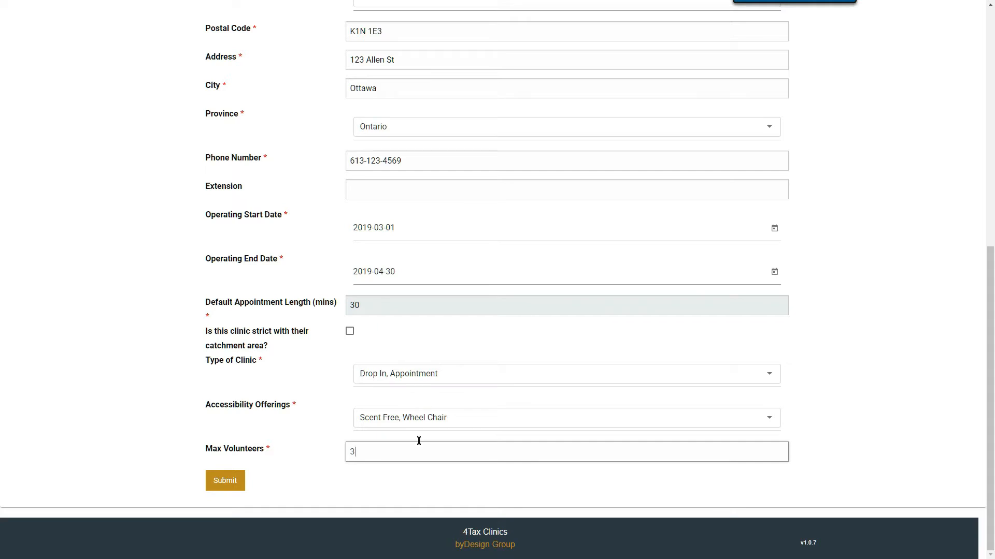
# Submit the Alta Vista clinic and scroll the Clinics page down to the clinic cards.
pyautogui.click(224, 481)
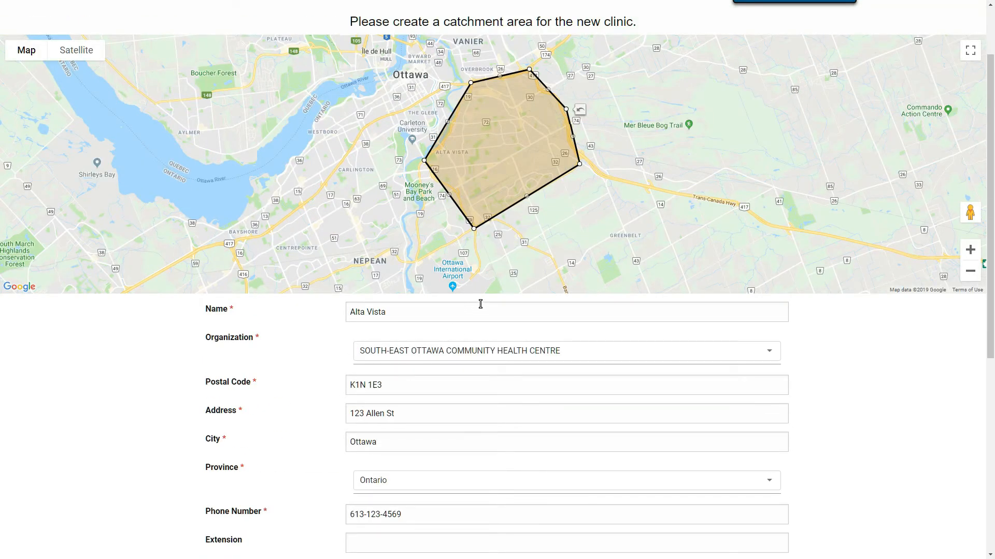
pyautogui.scroll(1, 480, 304)
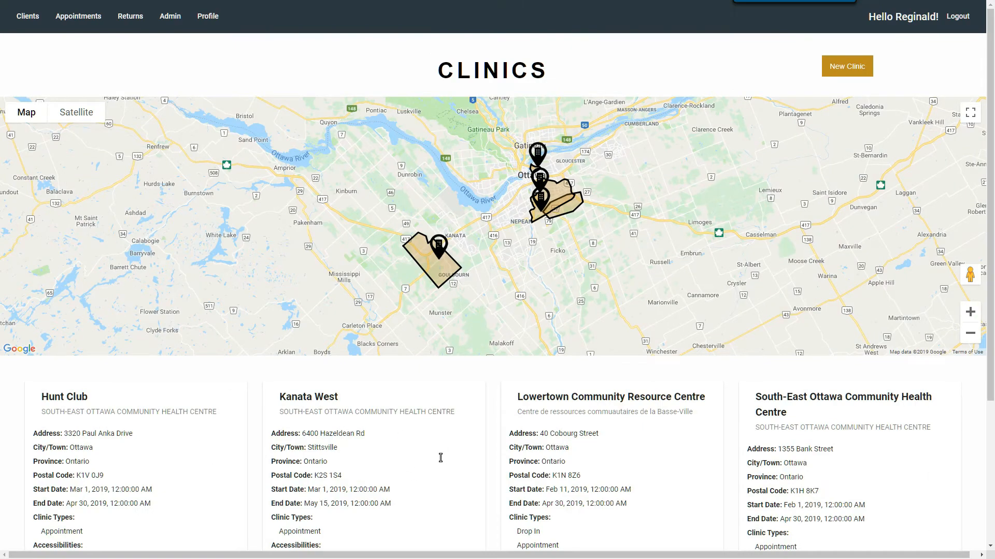
pyautogui.scroll(-1, 449, 454)
pyautogui.scroll(1, 466, 321)
pyautogui.scroll(-1, 454, 244)
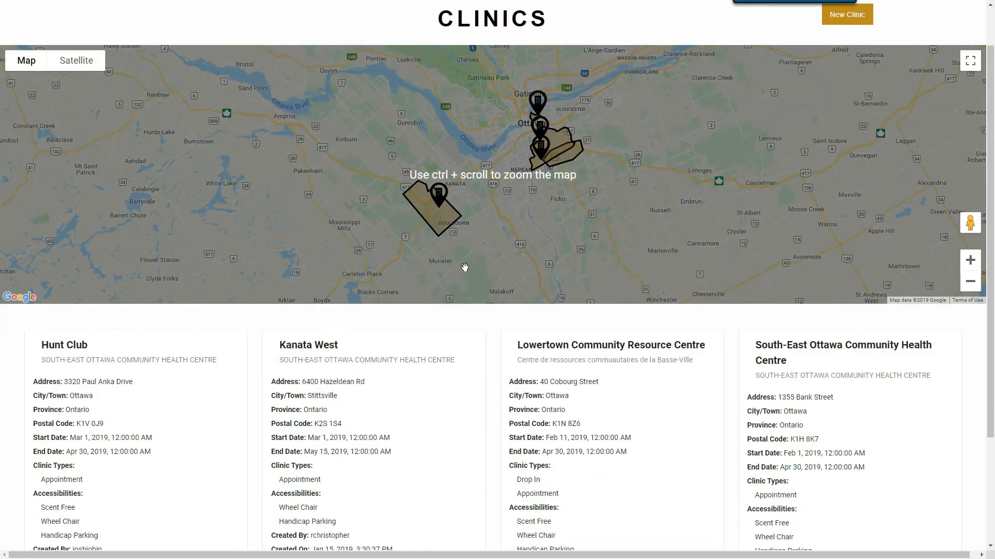
pyautogui.scroll(-1, 460, 291)
pyautogui.scroll(-1, 461, 300)
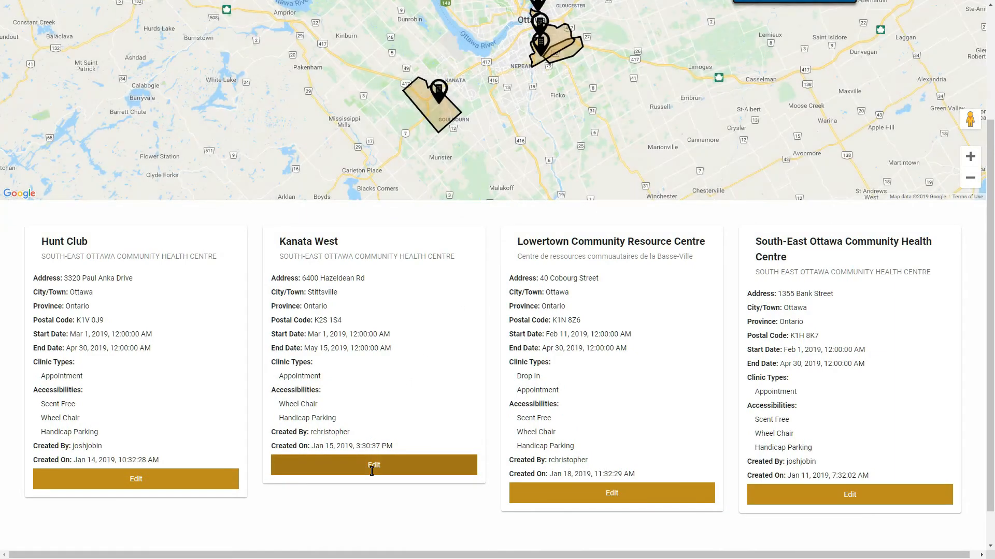
pyautogui.click(372, 465)
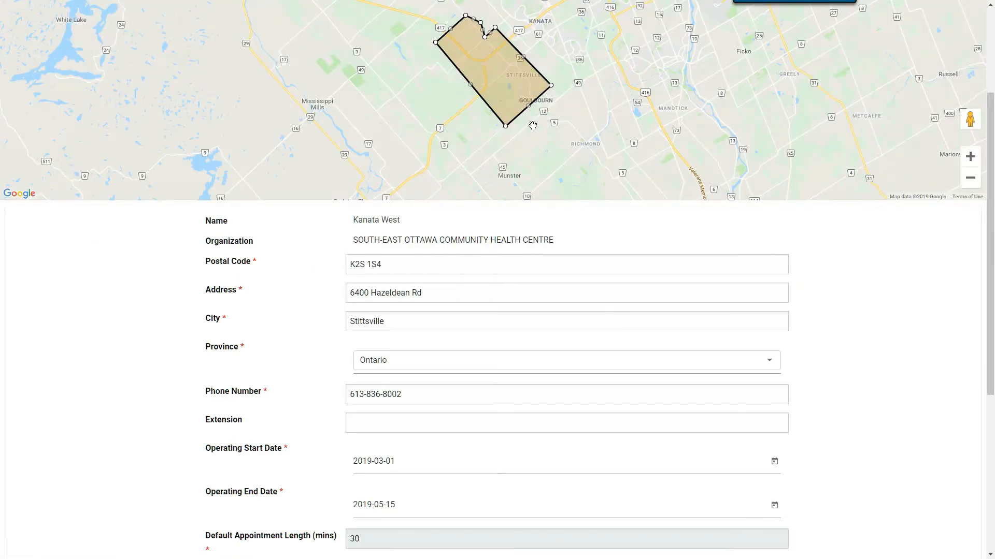
pyautogui.scroll(1, 533, 126)
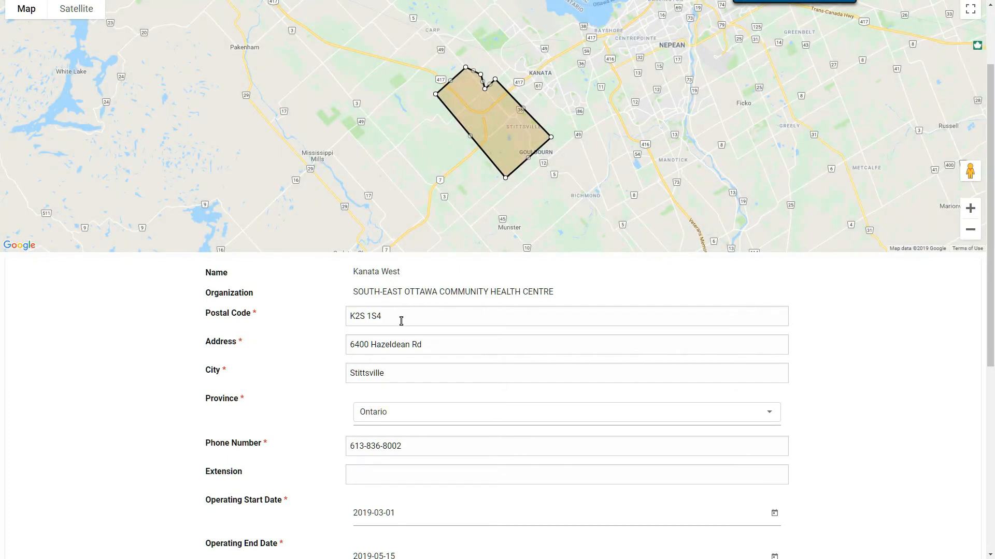
pyautogui.scroll(-2, 401, 321)
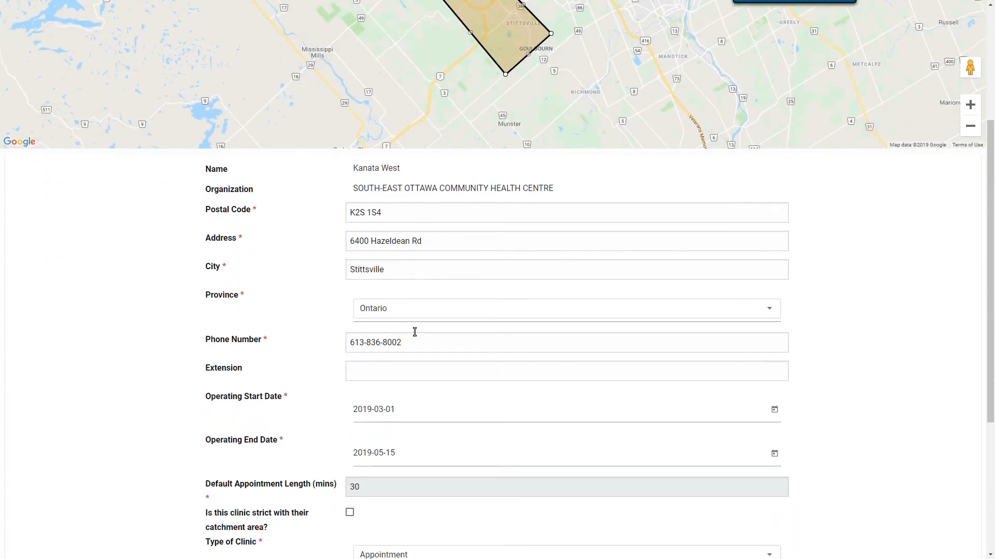
pyautogui.scroll(-2, 410, 327)
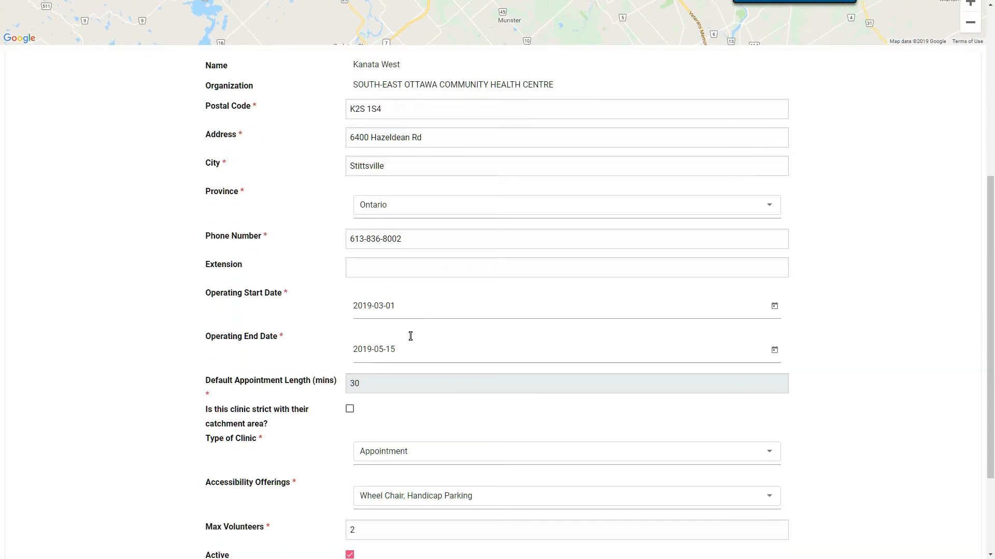
pyautogui.scroll(-2, 405, 351)
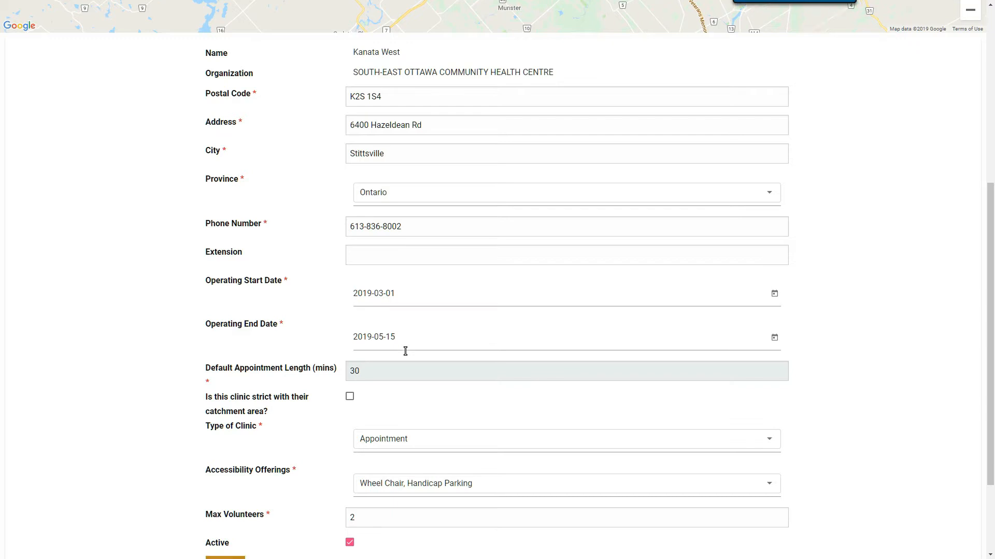
pyautogui.scroll(-1, 511, 454)
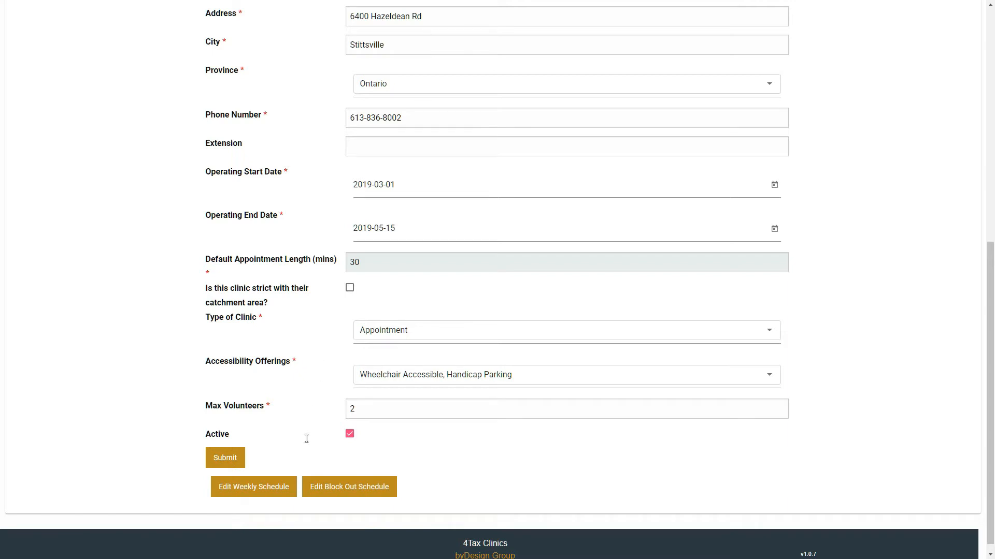
# Open Kanata West's weekly schedule and add Monday open hours from 9 AM to about noon.
pyautogui.click(263, 492)
pyautogui.scroll(3, 297, 415)
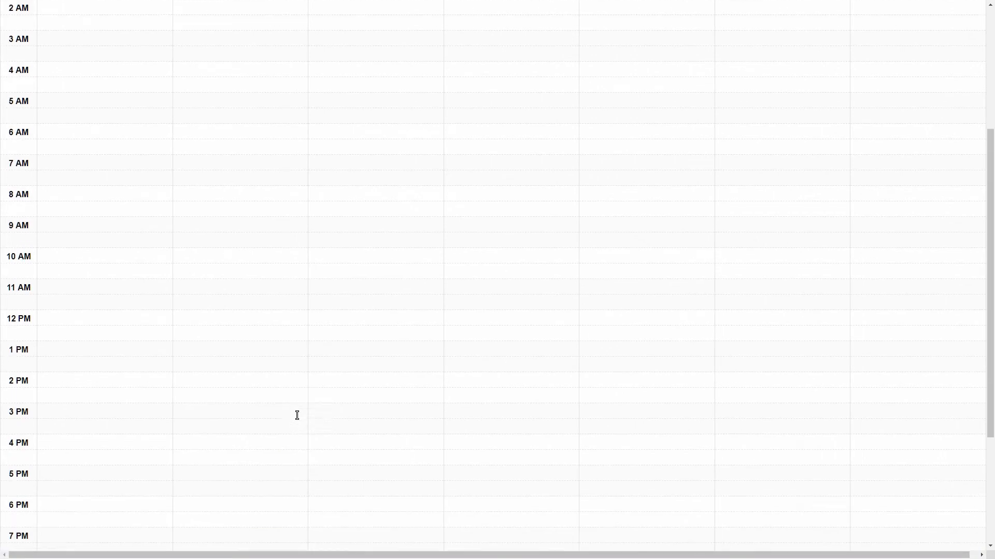
pyautogui.scroll(4, 298, 416)
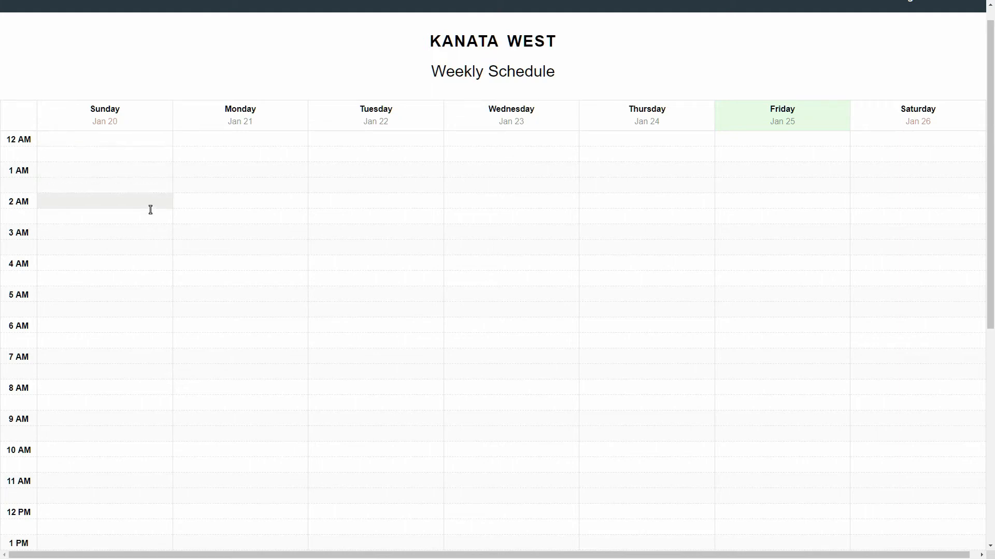
pyautogui.scroll(-2, 149, 207)
pyautogui.scroll(-1, 149, 209)
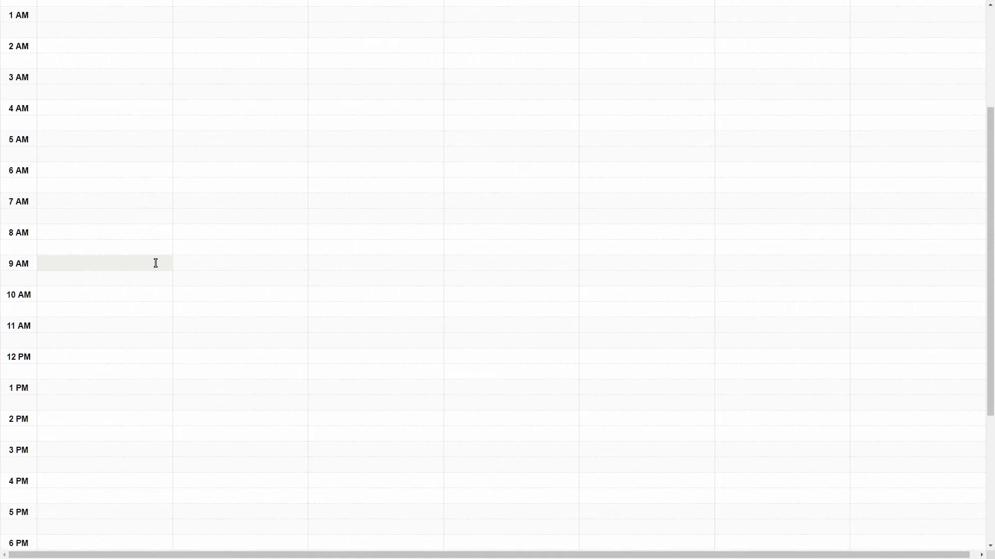
pyautogui.click(255, 266)
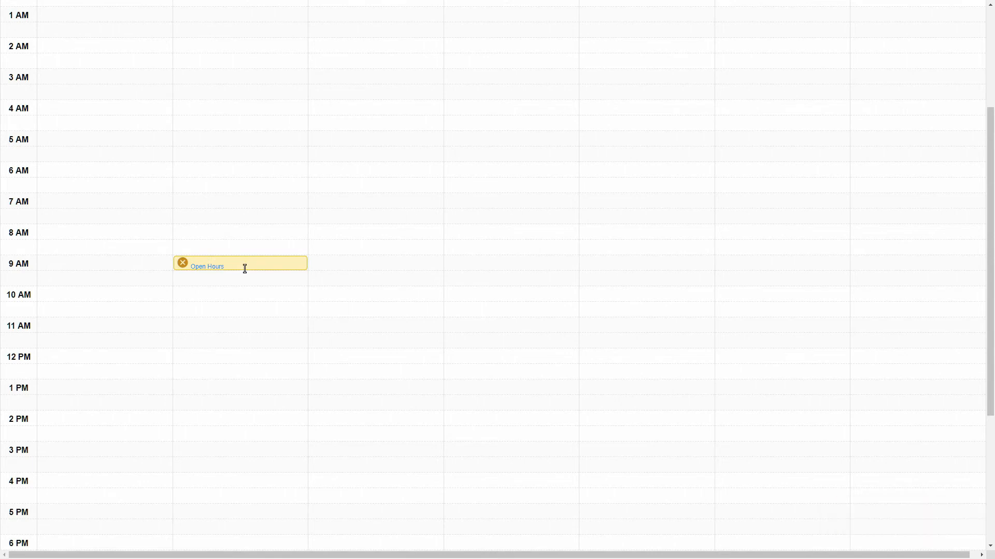
pyautogui.moveTo(240, 271); pyautogui.dragTo(236, 346)
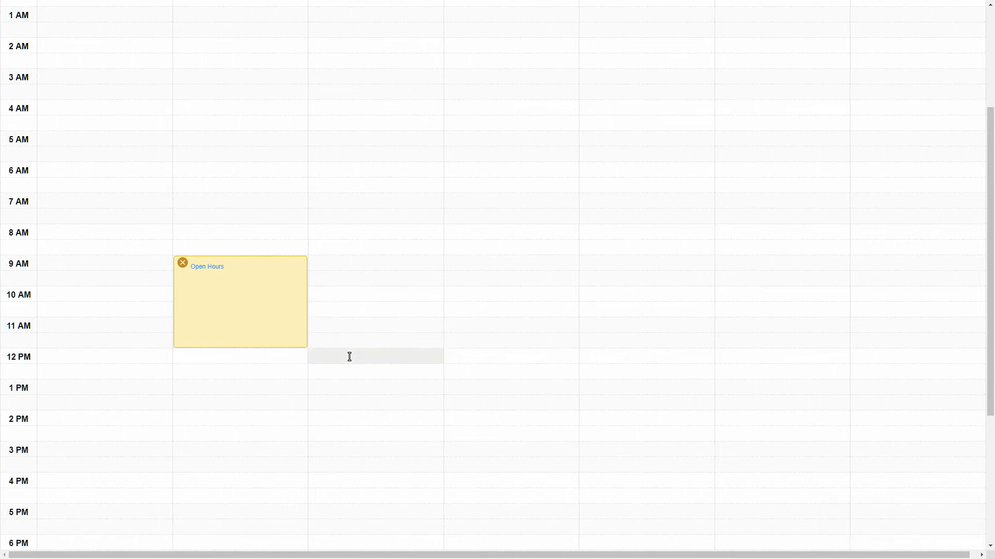
# Add open hours Tuesday 1–5 PM, Wednesday 9 AM–1 PM and Friday 9 AM–4 PM.
pyautogui.click(351, 386)
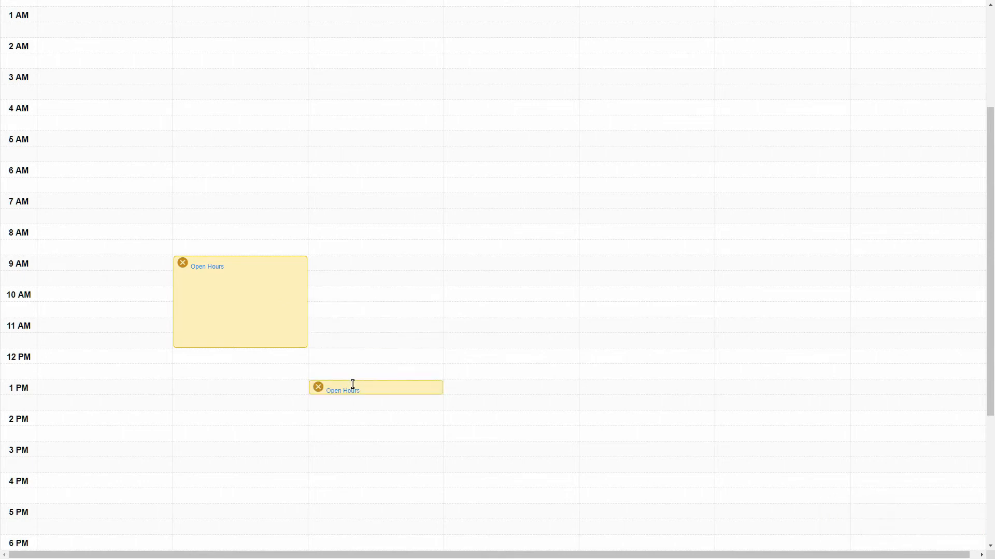
pyautogui.moveTo(367, 394); pyautogui.dragTo(357, 502)
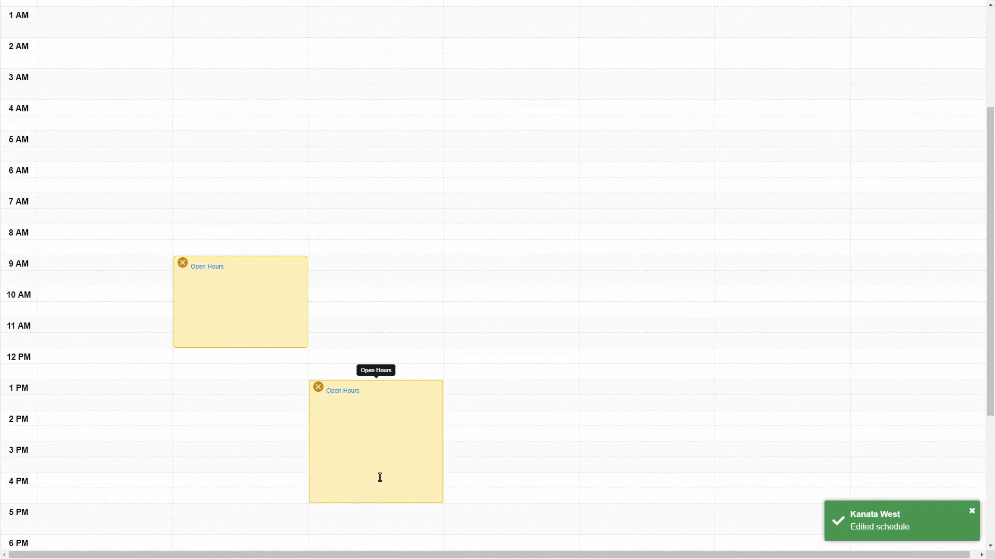
pyautogui.click(505, 262)
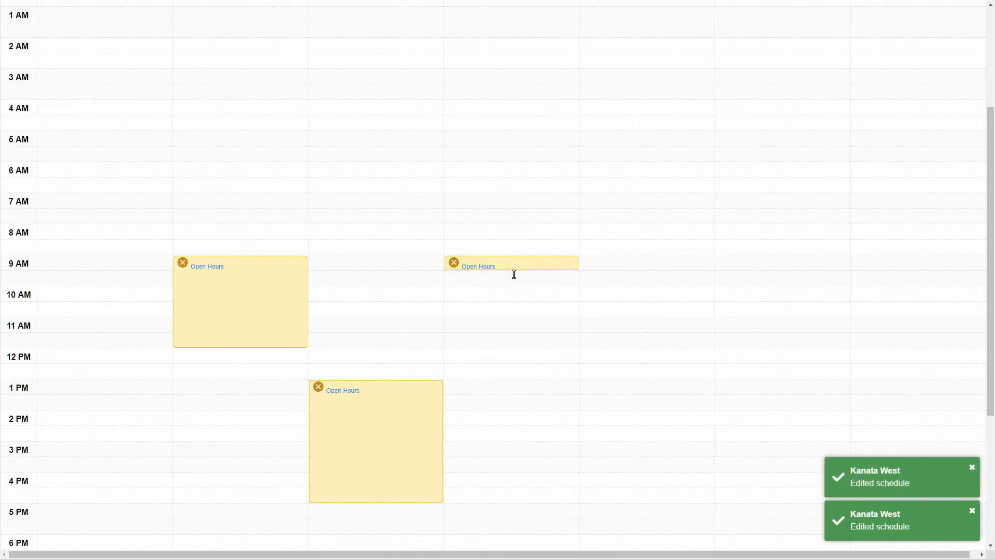
pyautogui.moveTo(513, 273); pyautogui.dragTo(497, 383)
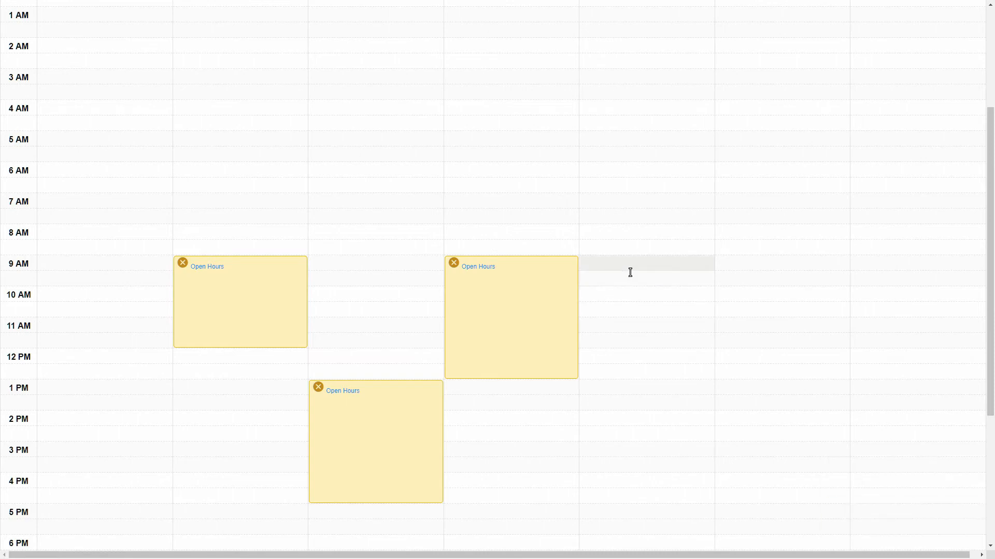
pyautogui.click(751, 268)
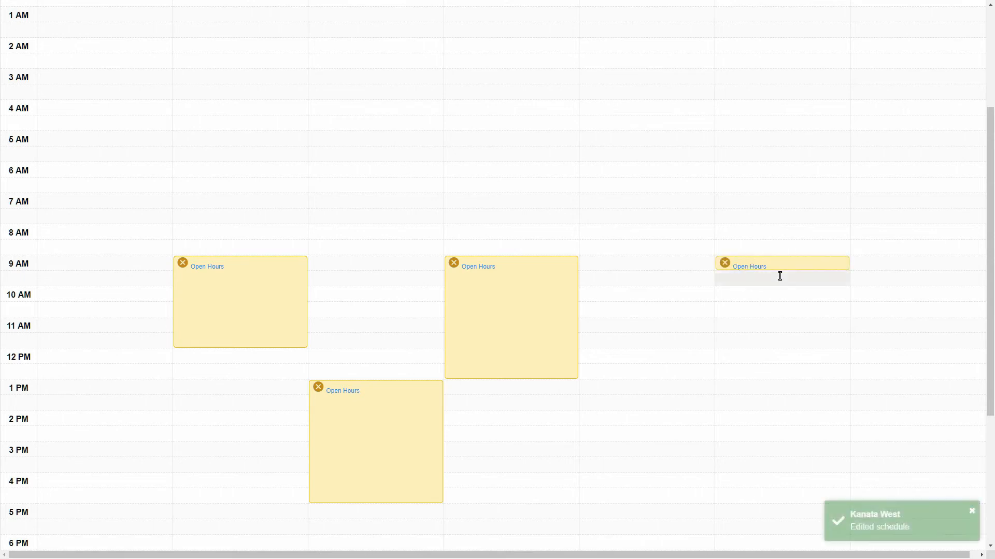
pyautogui.moveTo(781, 290); pyautogui.dragTo(767, 472)
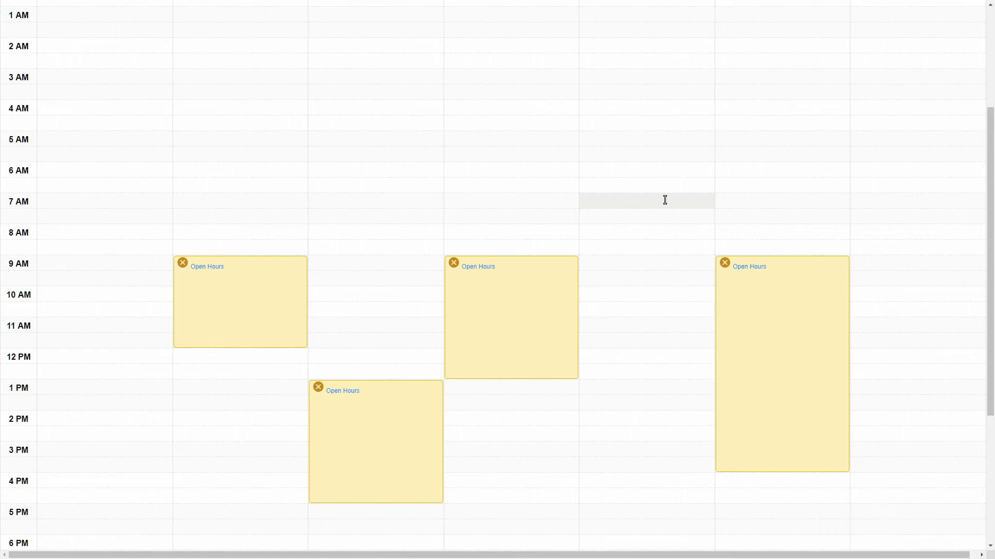
# Go back to the Kanata West clinic edit form and scroll to its bottom.
pyautogui.hotkey('alt', 'Left')
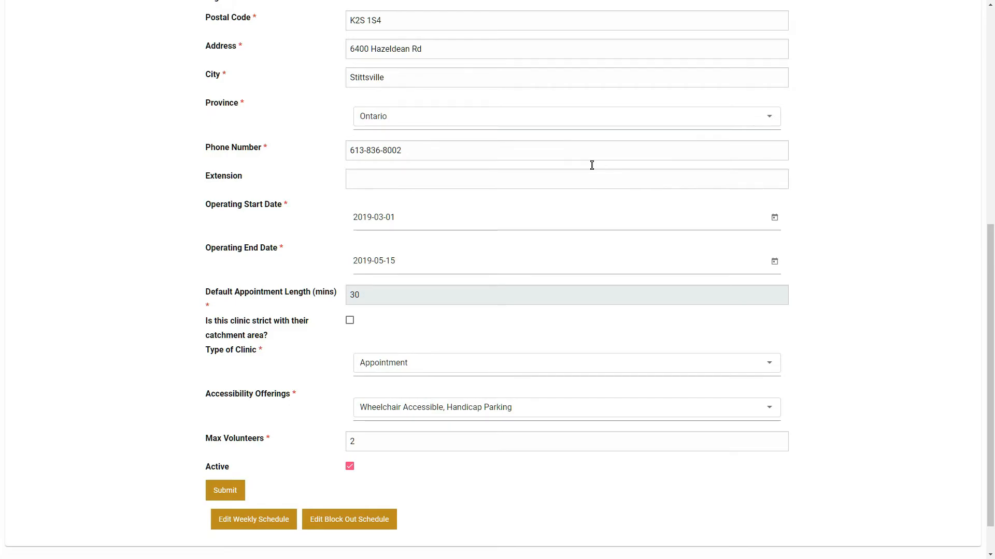
pyautogui.scroll(-1, 591, 165)
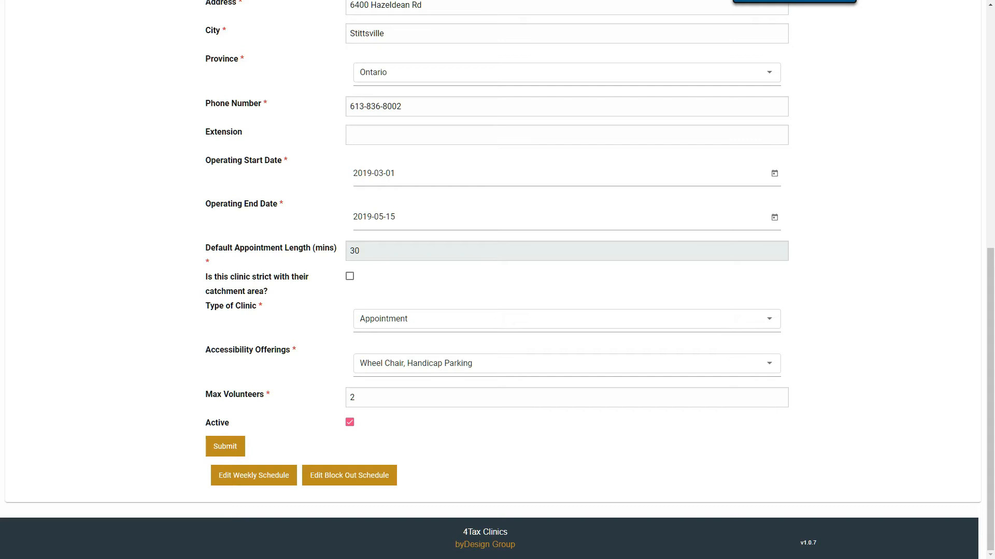
# Open Kanata West's block-out schedule and advance it to the Apr 14–20 week.
pyautogui.click(344, 476)
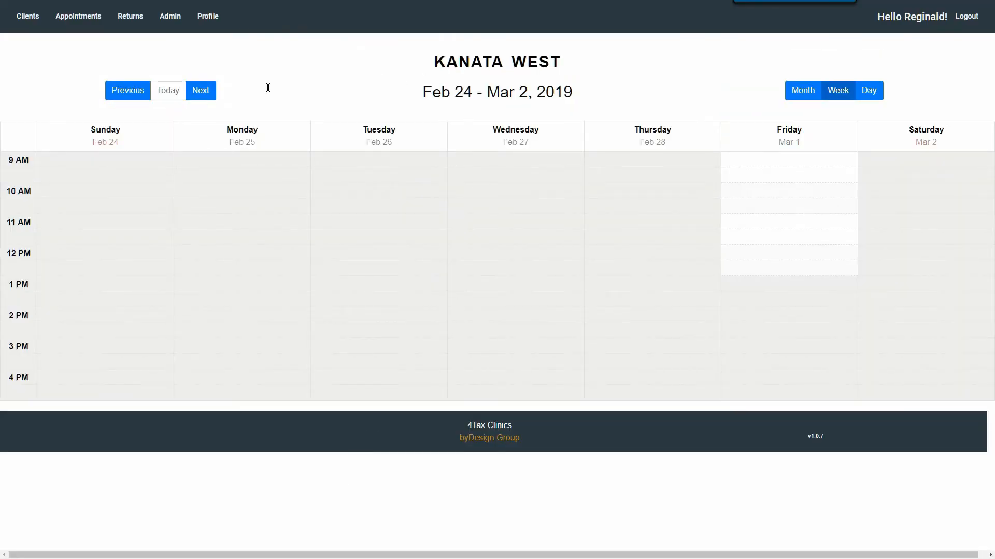
pyautogui.click(199, 93)
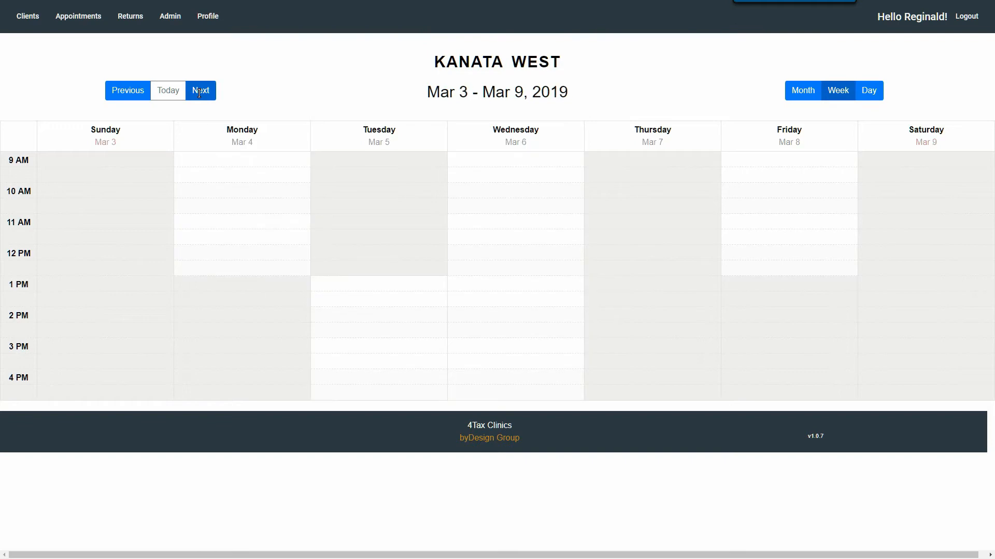
pyautogui.click(199, 93)
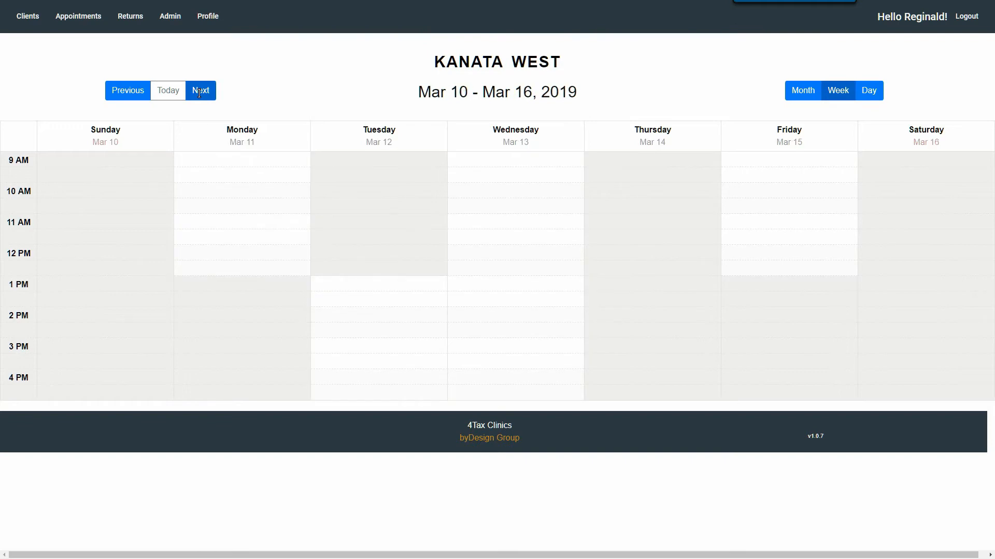
pyautogui.click(199, 93)
pyautogui.click(199, 93)
pyautogui.click(199, 92)
pyautogui.click(199, 93)
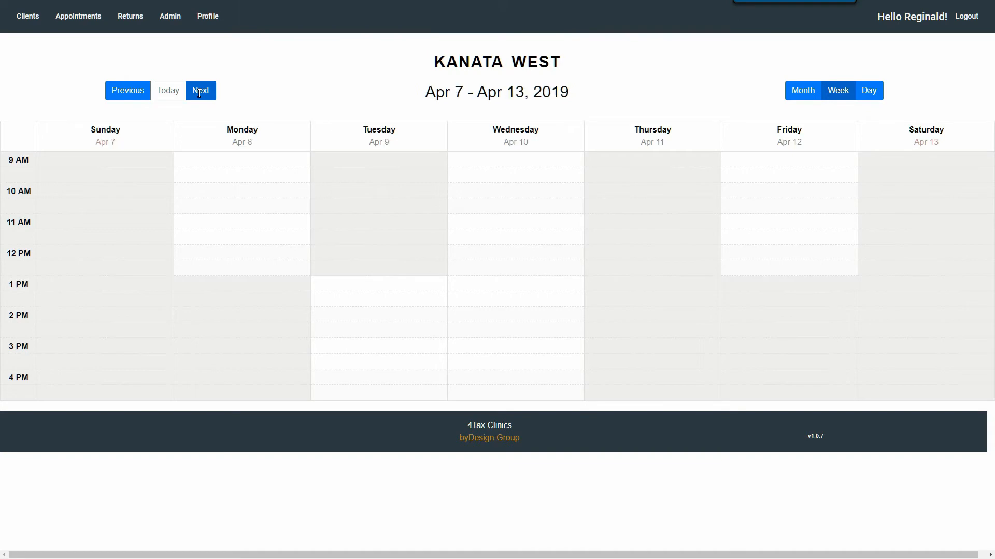
pyautogui.click(199, 93)
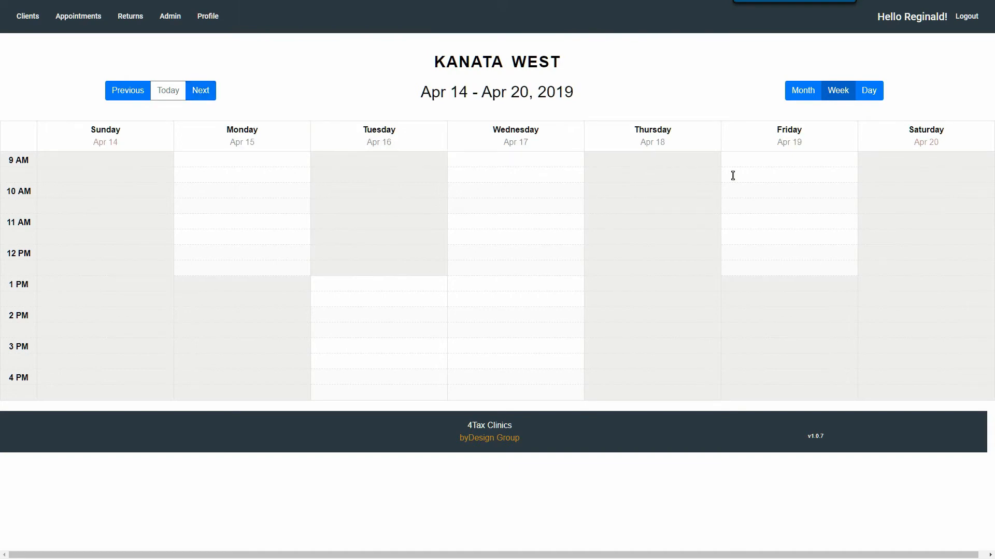
# Add a 'Good friday' block-out on Friday Apr 19 from 9 AM to 1 PM.
pyautogui.click(752, 163)
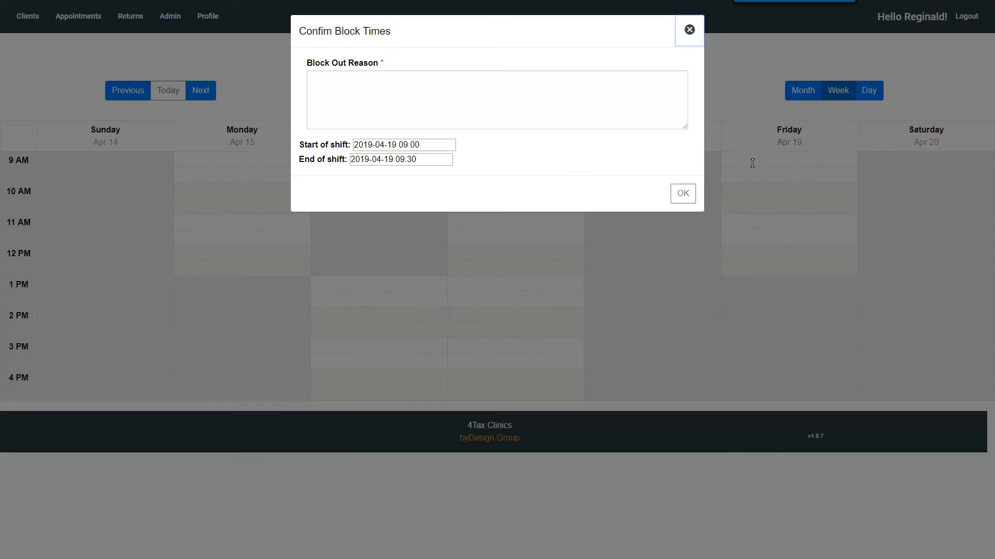
pyautogui.click(479, 90)
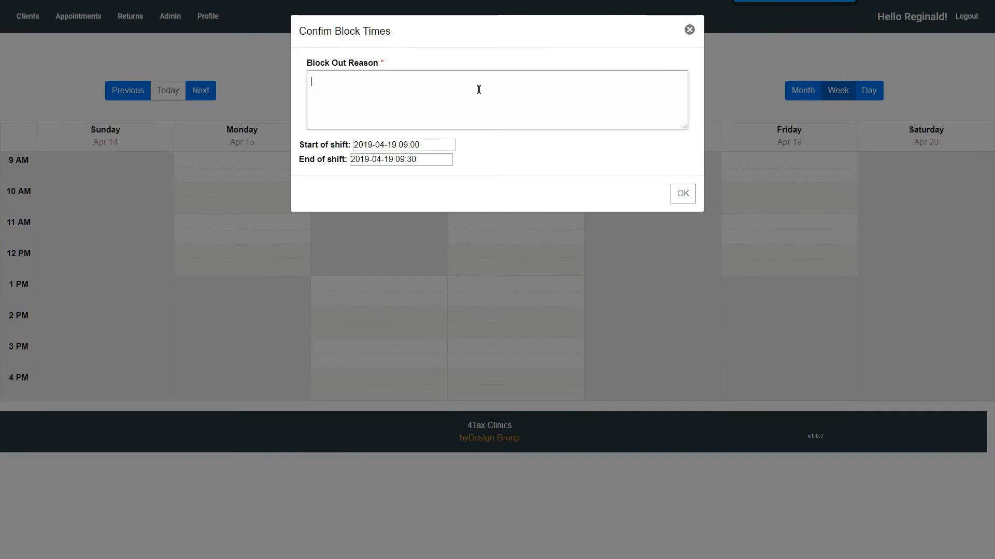
pyautogui.write('Good fri')
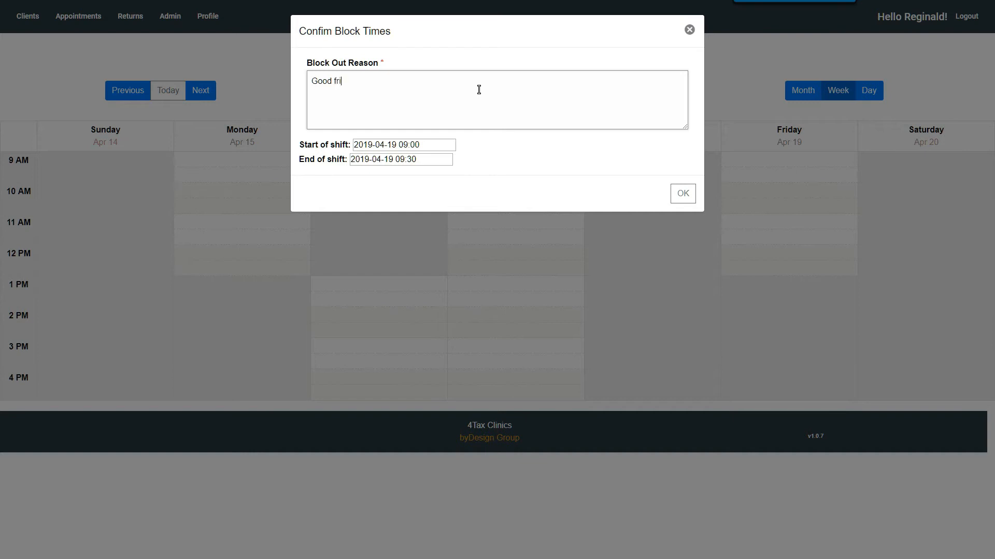
pyautogui.write('day')
pyautogui.click(679, 197)
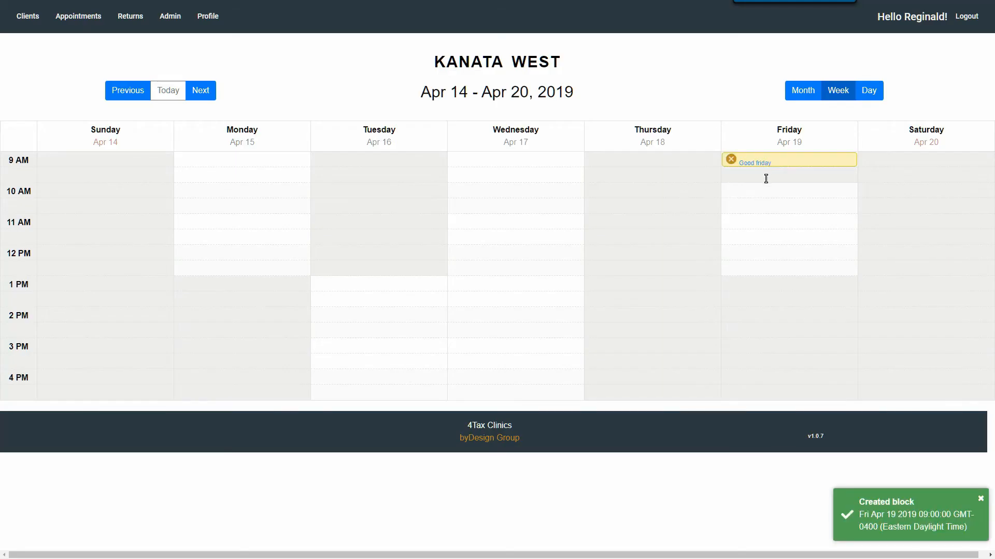
pyautogui.moveTo(771, 166); pyautogui.dragTo(758, 250)
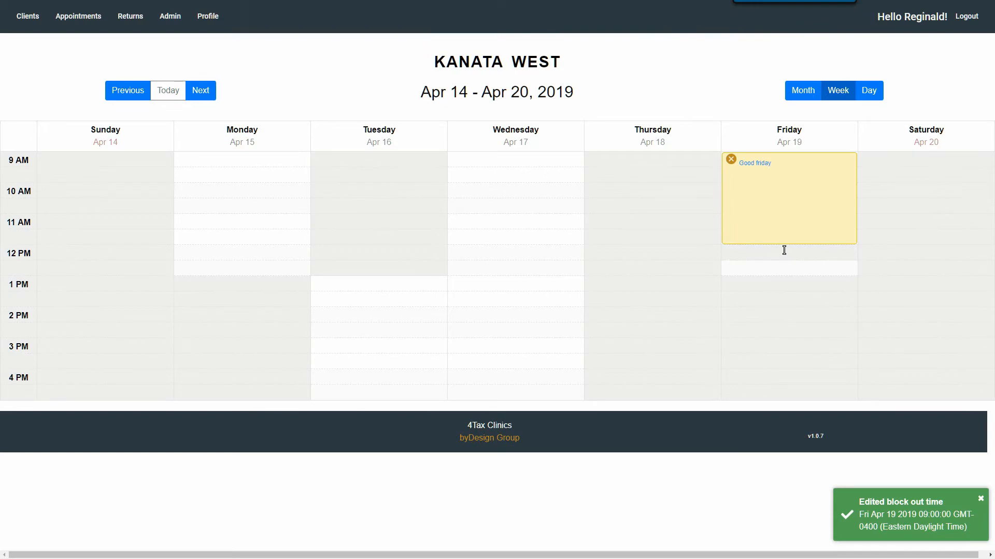
pyautogui.moveTo(781, 246); pyautogui.dragTo(774, 275)
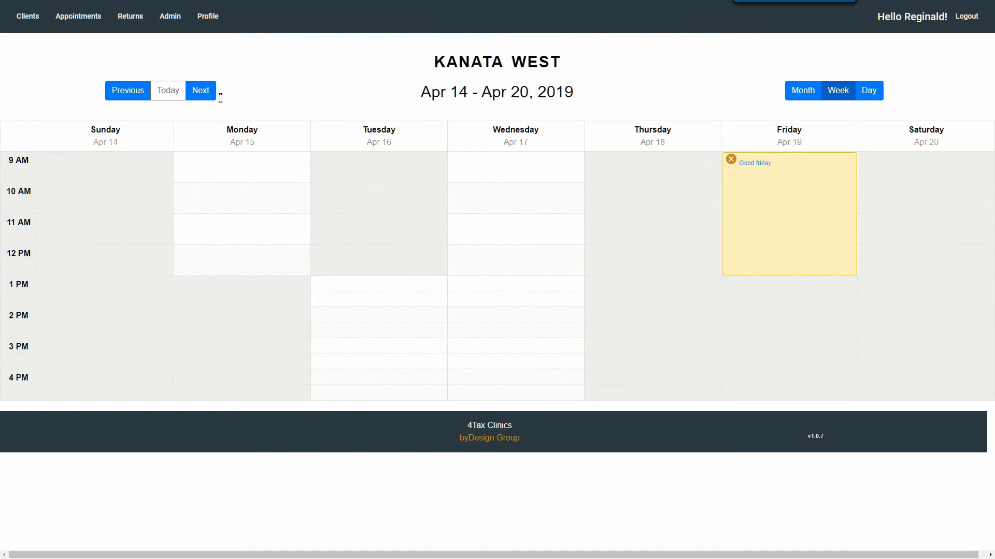
# In the Apr 21–27 week, add an 'Easter Monday' block-out on Monday Apr 22, 9 AM–1 PM.
pyautogui.click(198, 96)
pyautogui.click(227, 162)
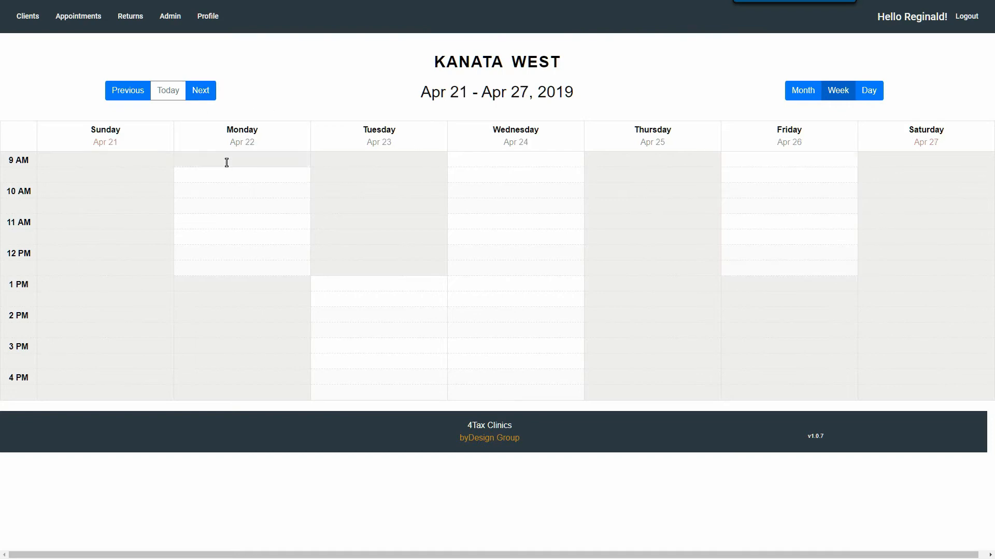
pyautogui.click(388, 77)
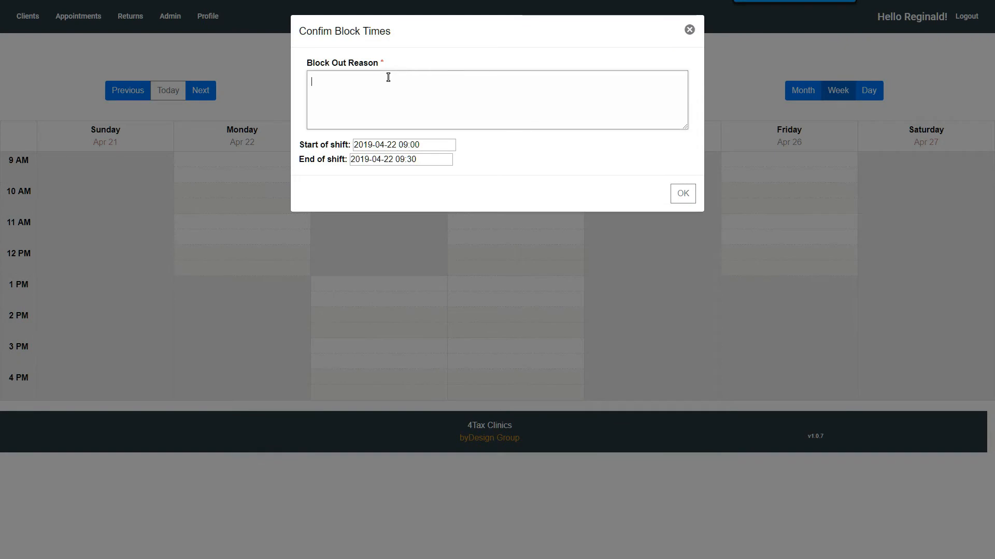
pyautogui.write('Easter M')
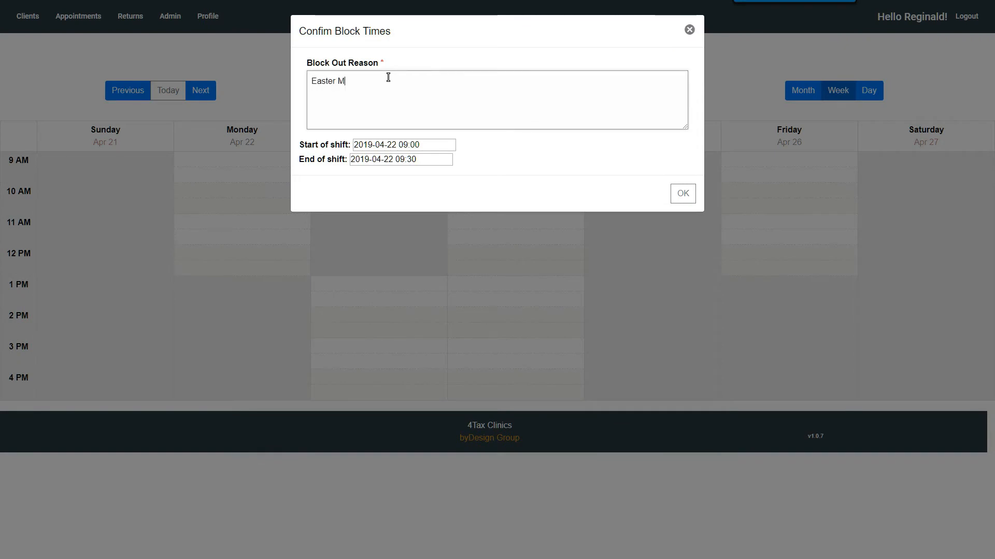
pyautogui.write('onday')
pyautogui.click(692, 193)
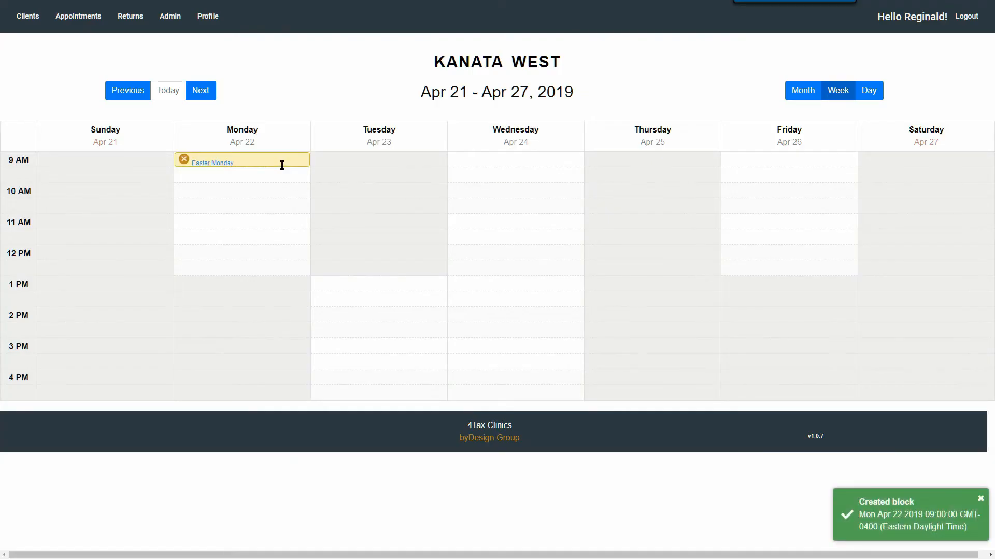
pyautogui.moveTo(282, 166); pyautogui.dragTo(265, 273)
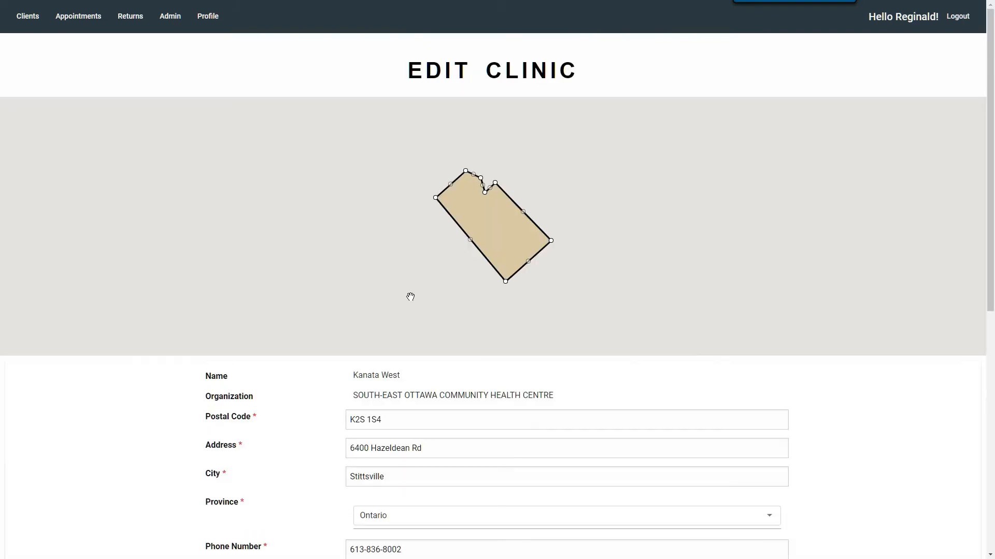
# Scroll down Kanata West's Edit Clinic form past the map to the Submit and schedule buttons.
pyautogui.scroll(-2, 410, 295)
pyautogui.scroll(-1, 440, 290)
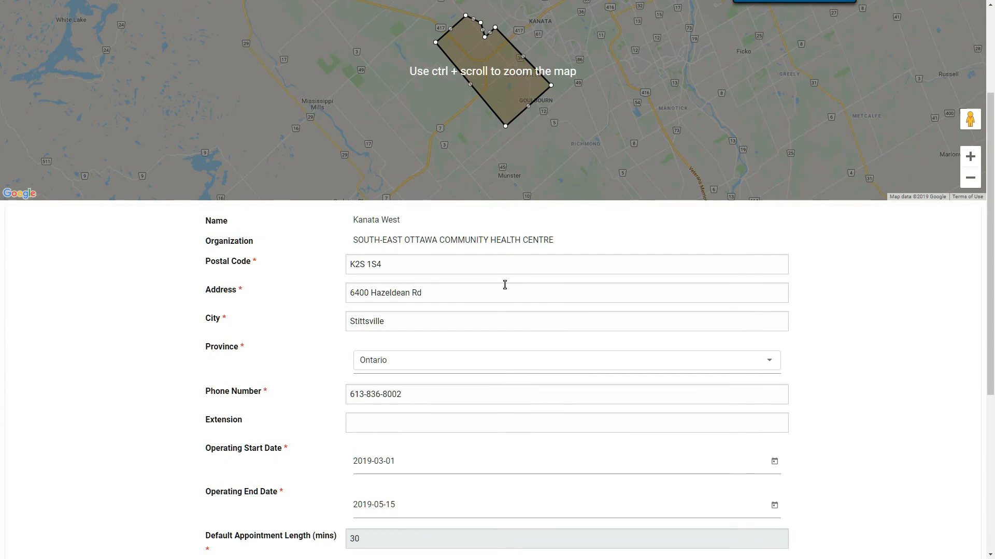
pyautogui.scroll(-1, 507, 284)
pyautogui.scroll(-1, 504, 285)
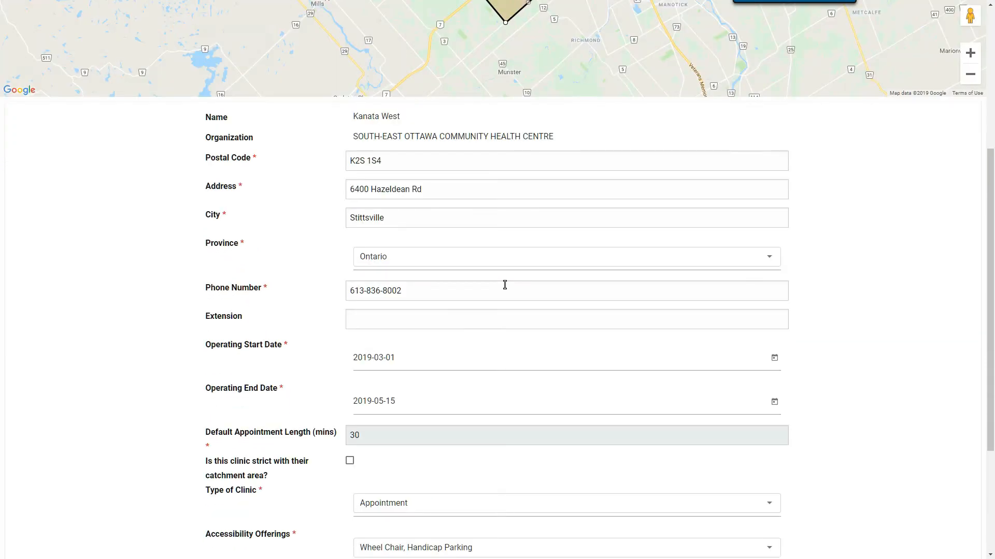
pyautogui.scroll(-2, 505, 284)
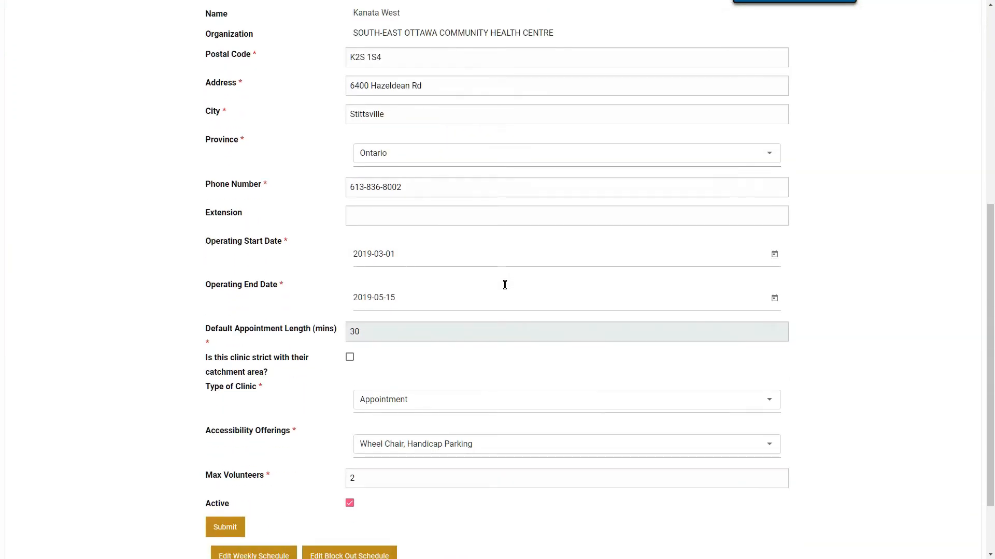
pyautogui.scroll(-1, 468, 290)
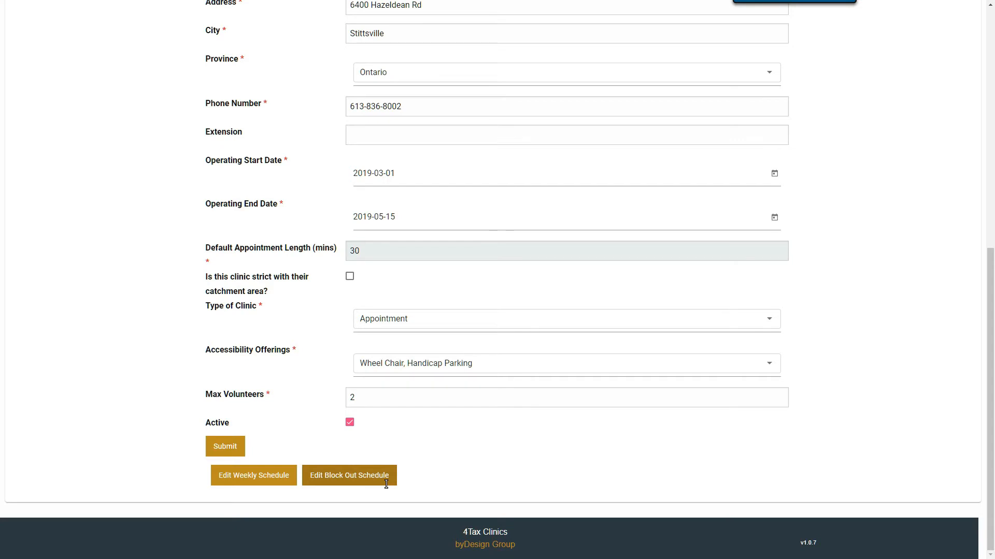
# Bring up the '4TaxClinics app Functions' PowerPoint slide listing the coordinator's user-management roles.
pyautogui.hotkey('alt', 'Tab')
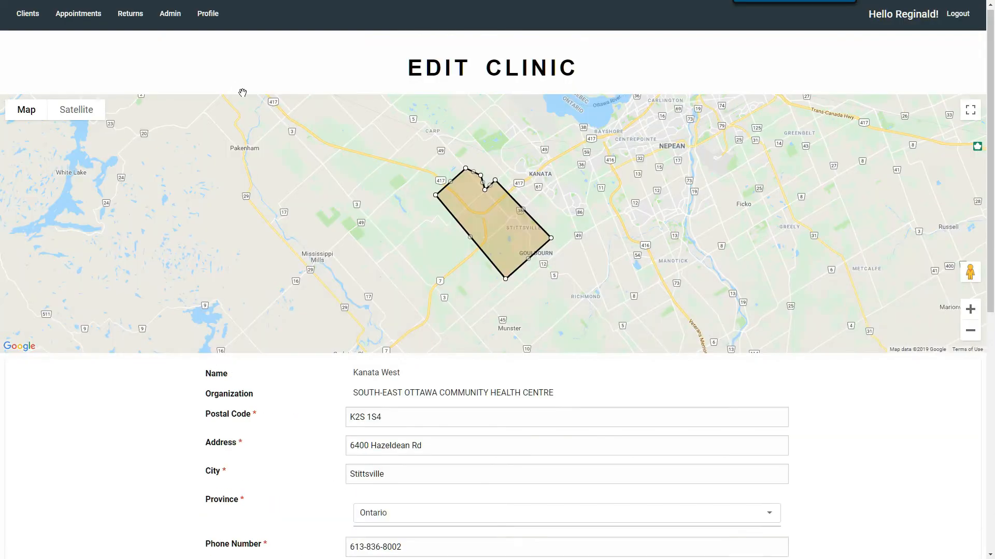
# Go to Admin > Users, look through the user cards, and start a new user.
pyautogui.scroll(1, 242, 93)
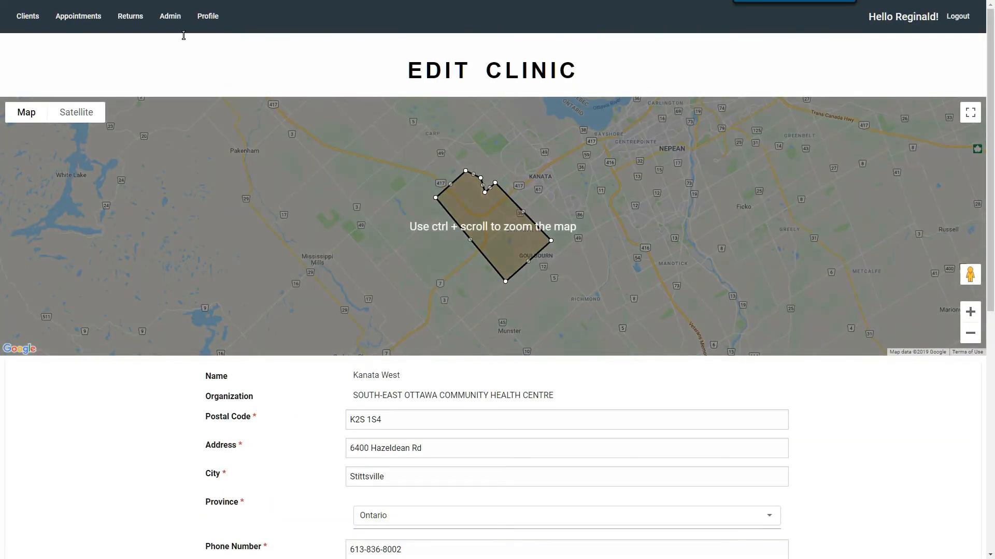
pyautogui.click(173, 19)
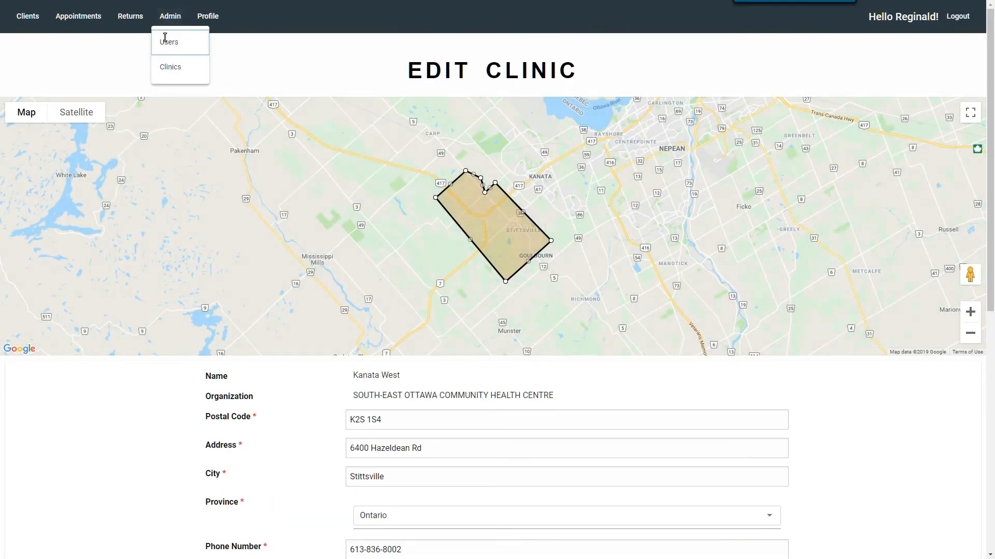
pyautogui.click(169, 42)
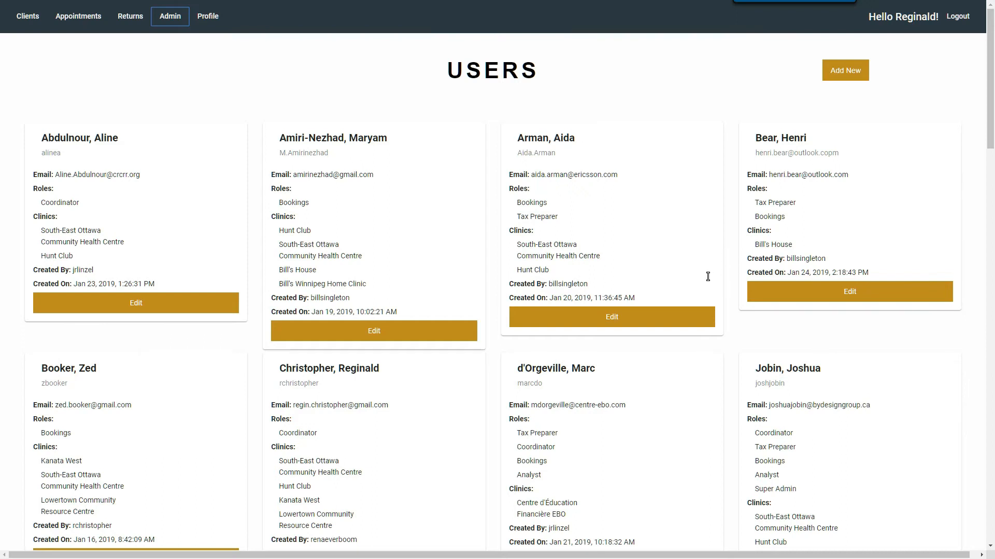
pyautogui.scroll(-3, 707, 276)
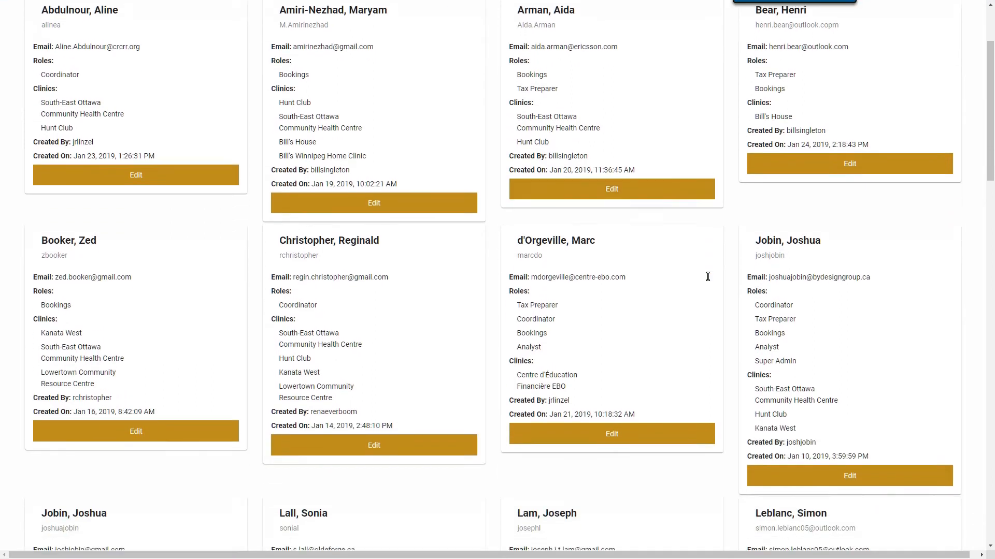
pyautogui.scroll(4, 706, 278)
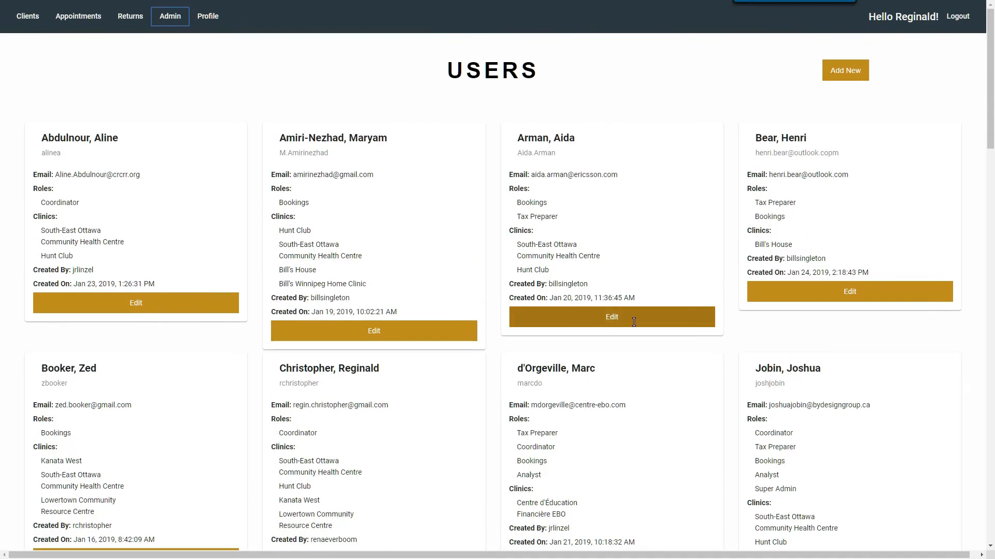
pyautogui.click(840, 72)
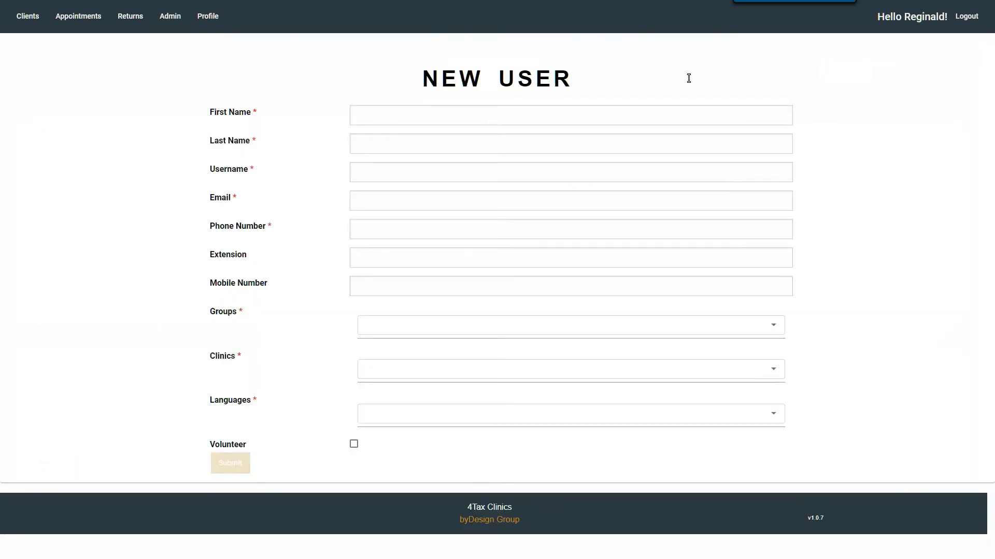
# Enter the new user's first name, last name, username, e-mail address and phone number.
pyautogui.click(518, 115)
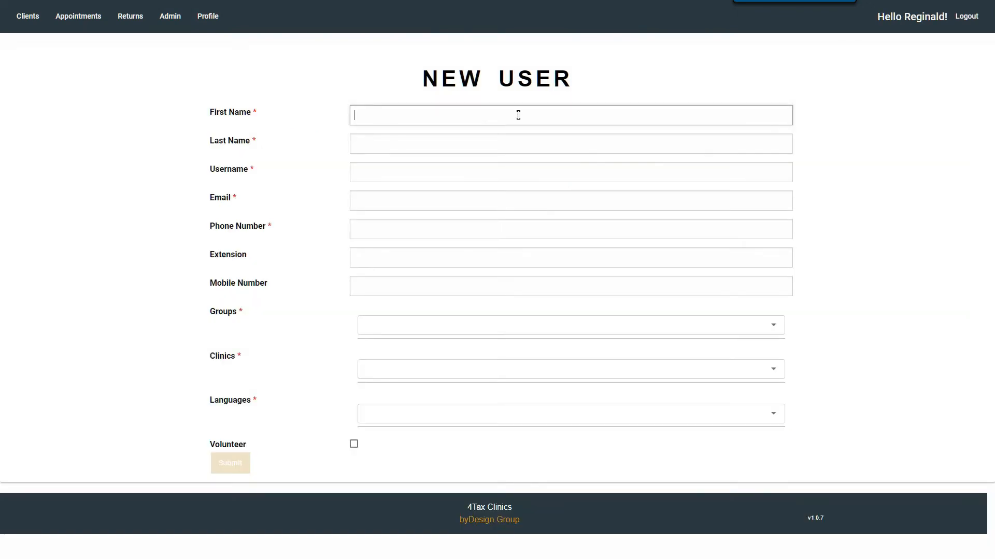
pyautogui.press('Tab')
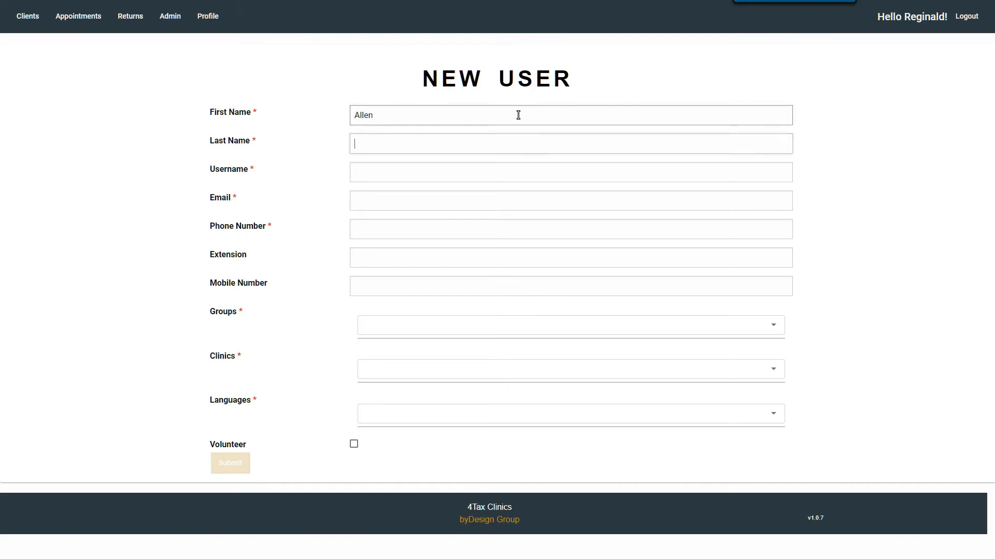
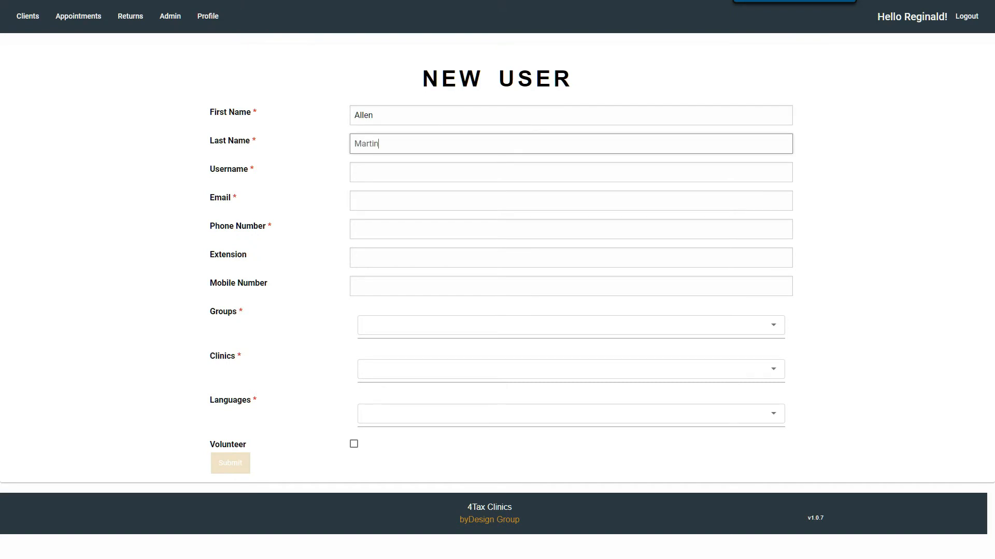
pyautogui.press('Tab')
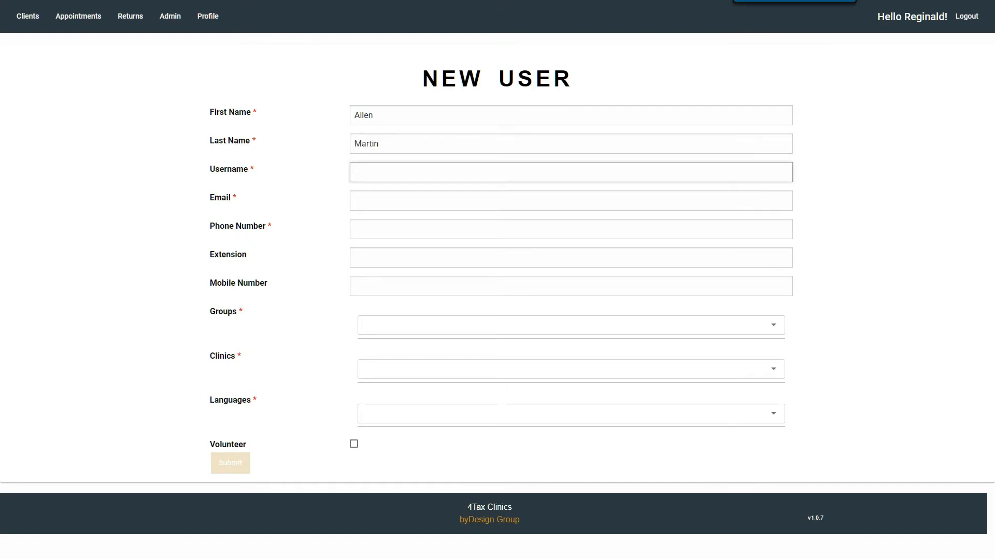
pyautogui.press('Tab')
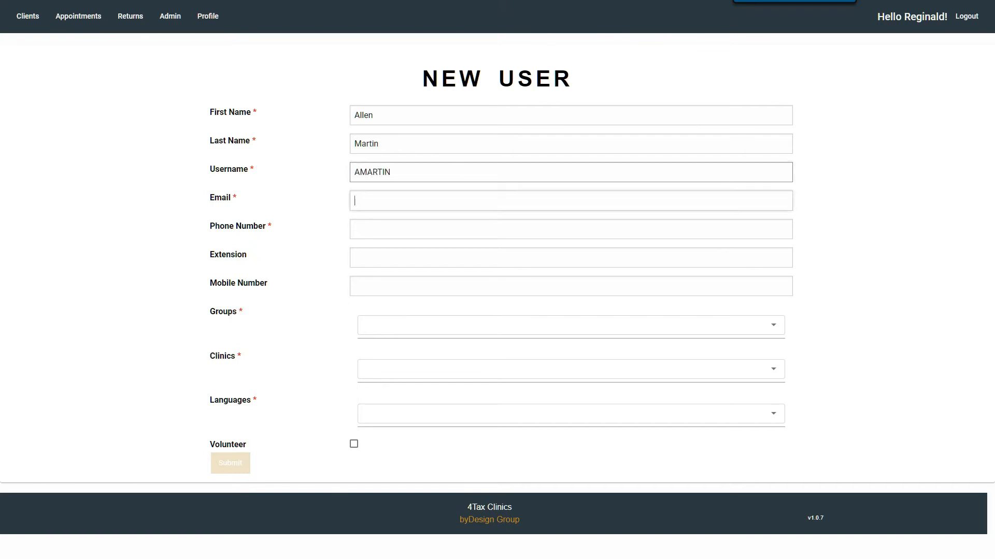
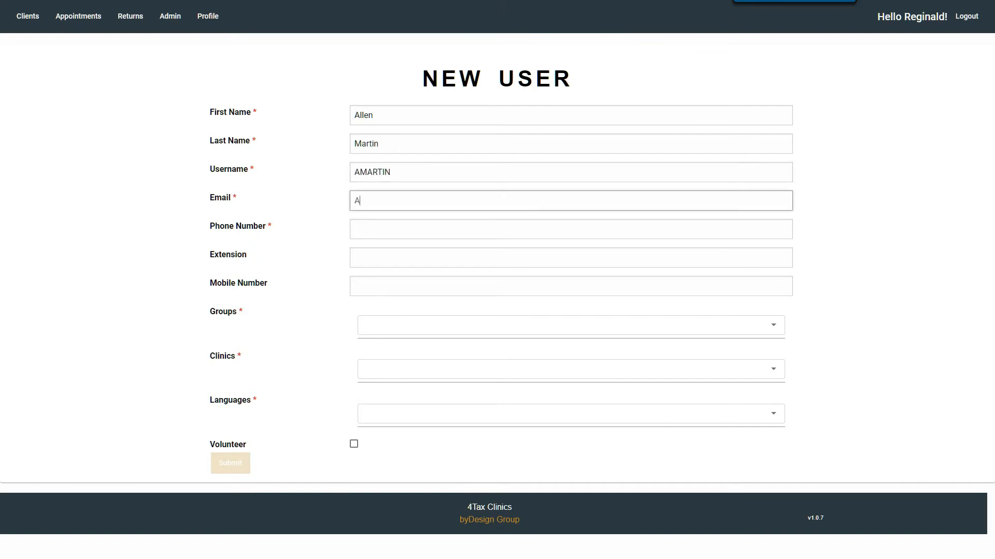
pyautogui.click(404, 227)
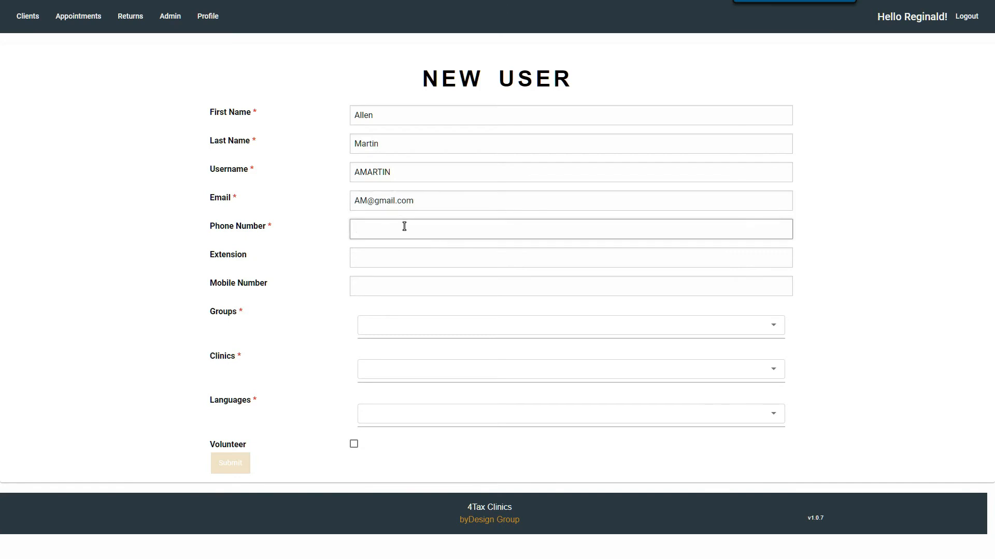
pyautogui.click(400, 334)
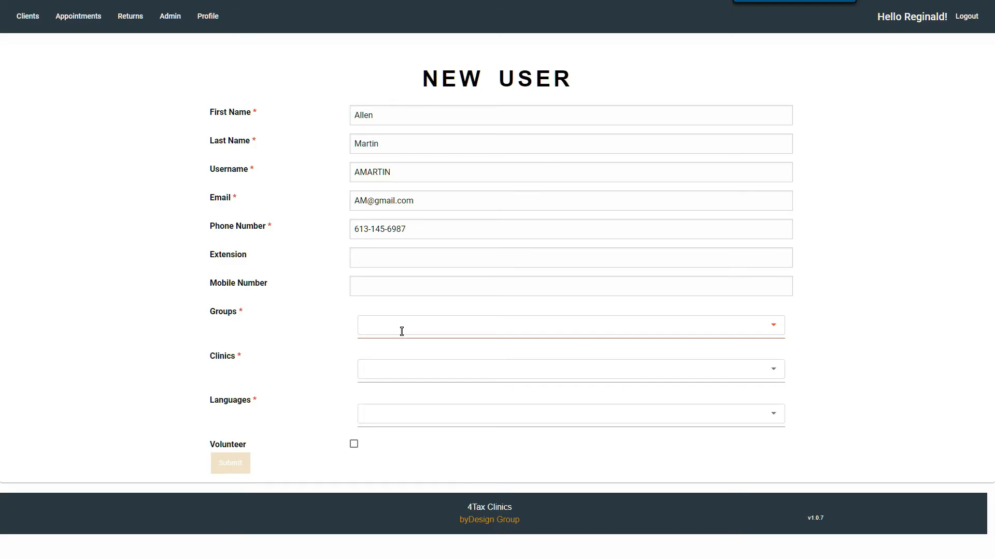
# Put the new user in the Tax Preparer and Bookings groups.
pyautogui.click(402, 331)
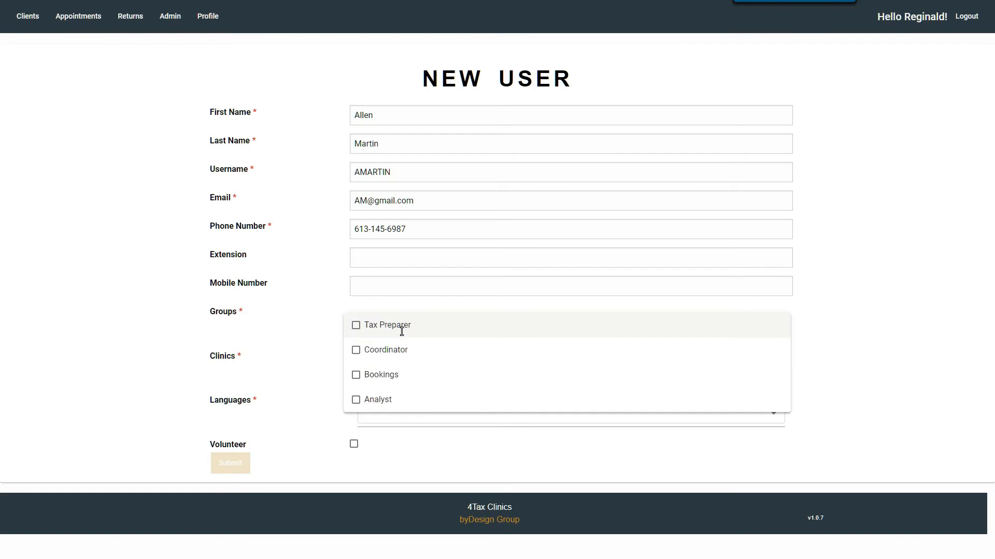
pyautogui.click(356, 326)
pyautogui.click(355, 378)
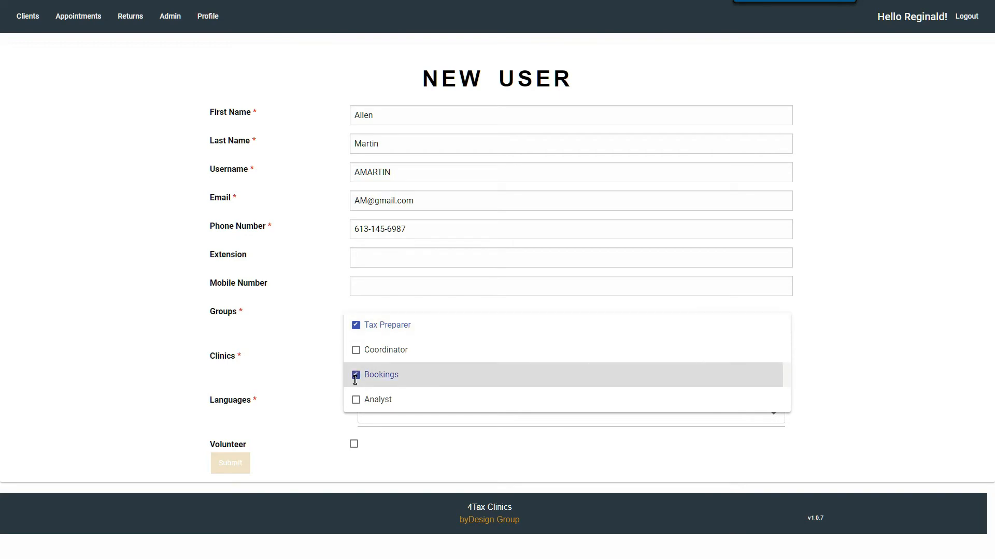
pyautogui.click(312, 346)
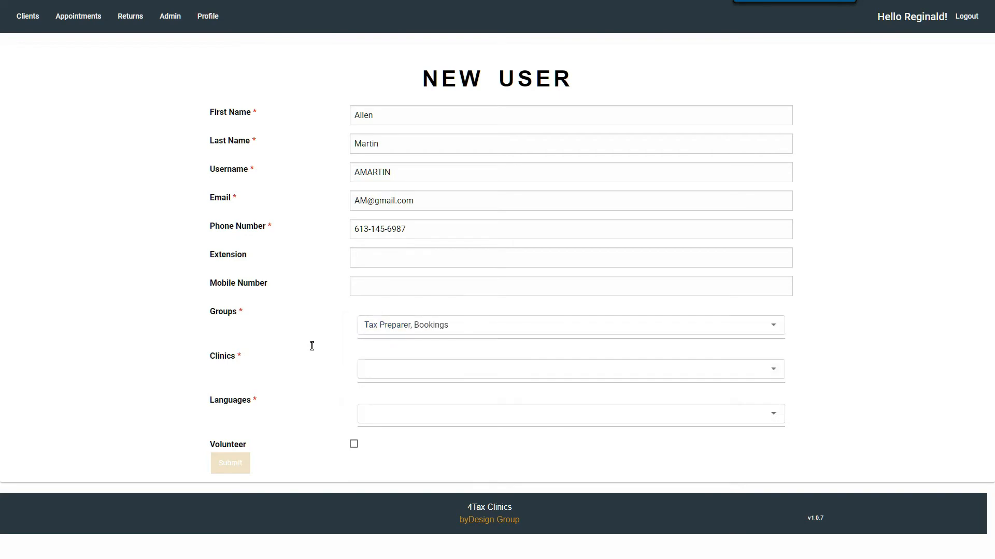
# Assign the new user to the Hunt Club and Kanata West clinics.
pyautogui.click(386, 375)
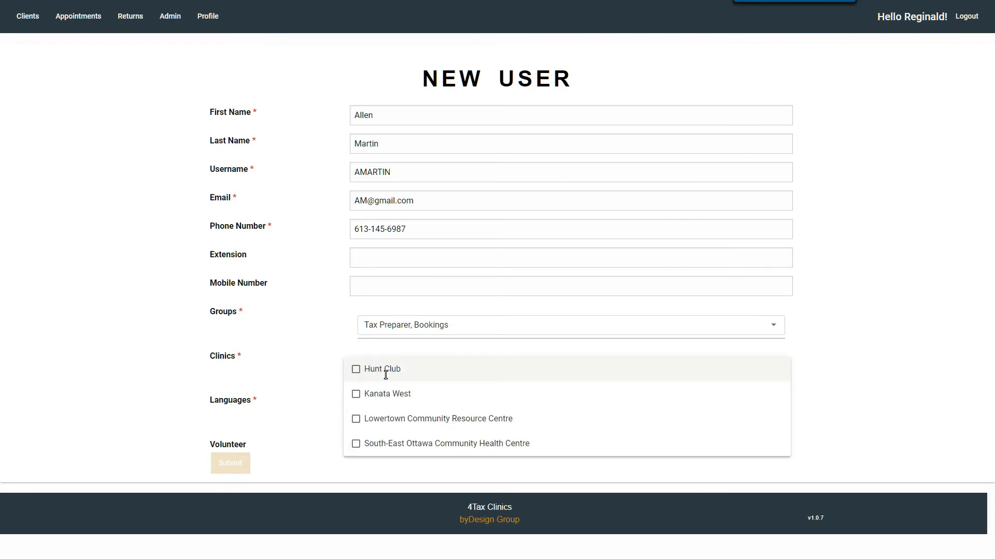
pyautogui.click(385, 375)
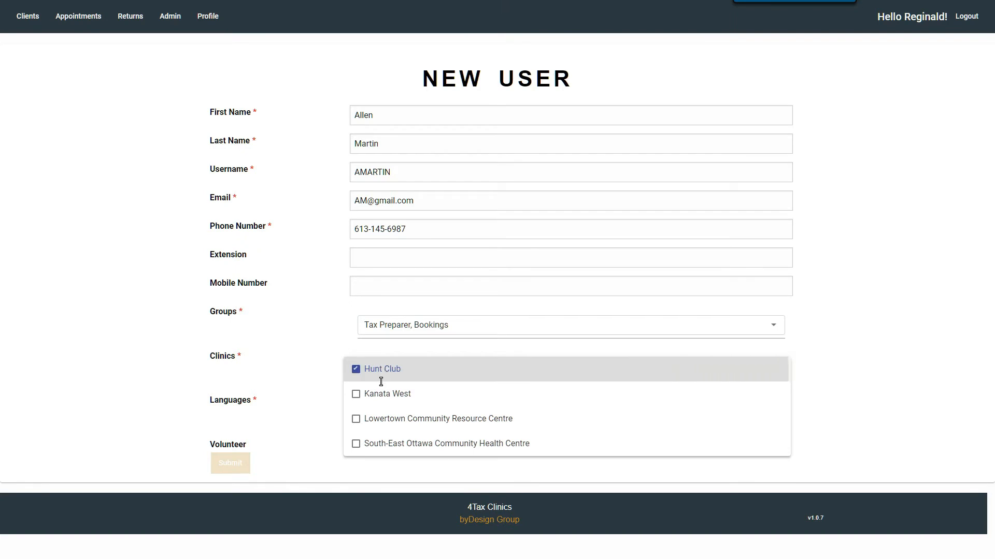
pyautogui.click(356, 394)
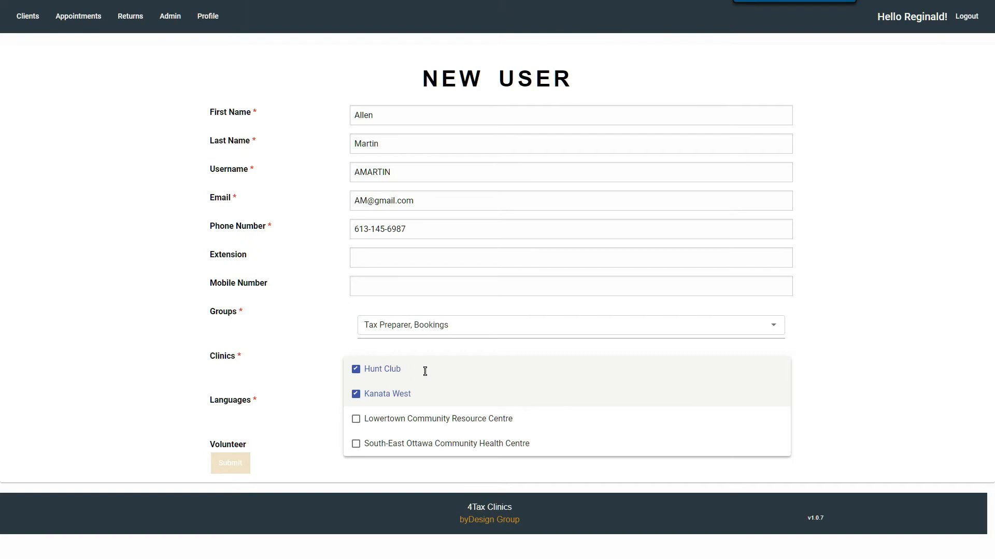
pyautogui.click(296, 336)
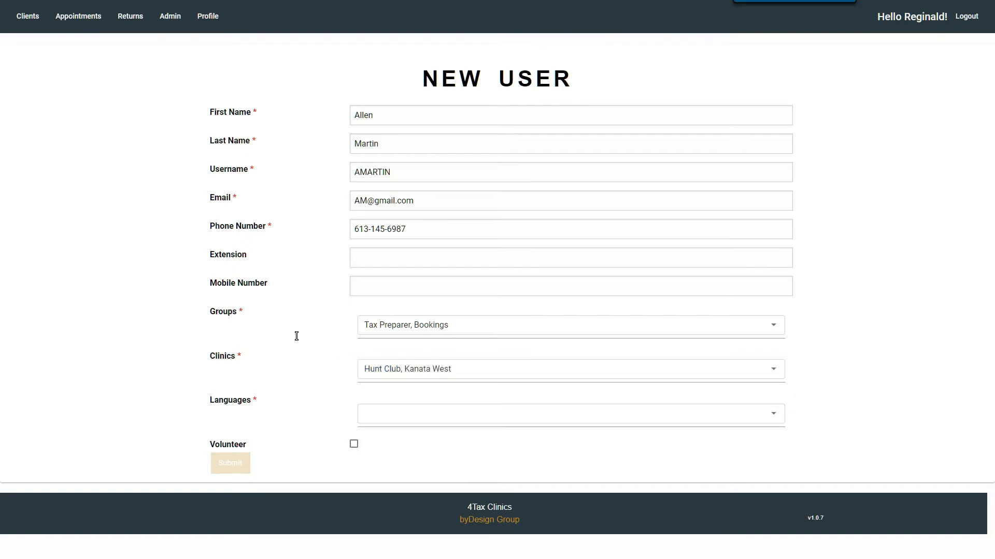
# Add English and French as the user's languages and mark them as a volunteer.
pyautogui.click(369, 414)
pyautogui.click(370, 415)
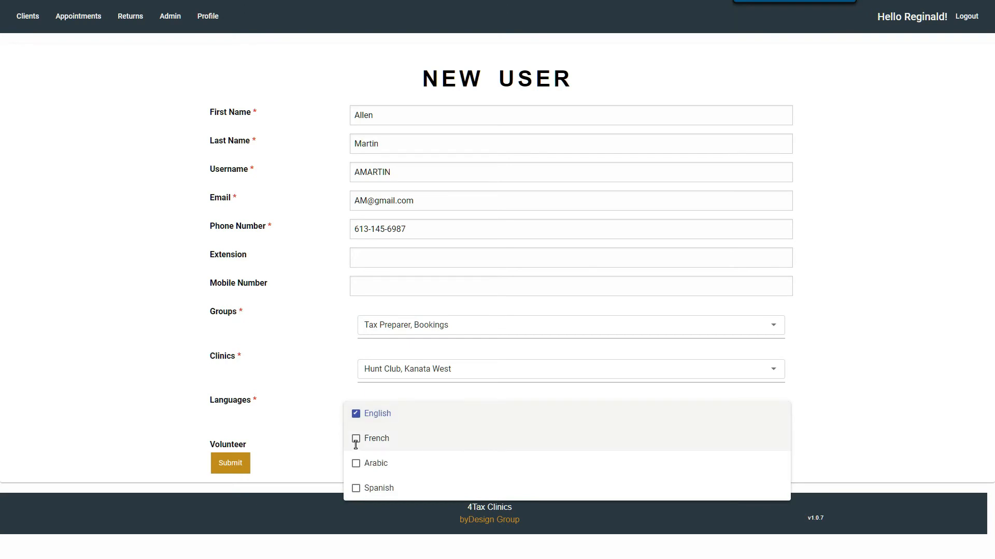
pyautogui.click(356, 440)
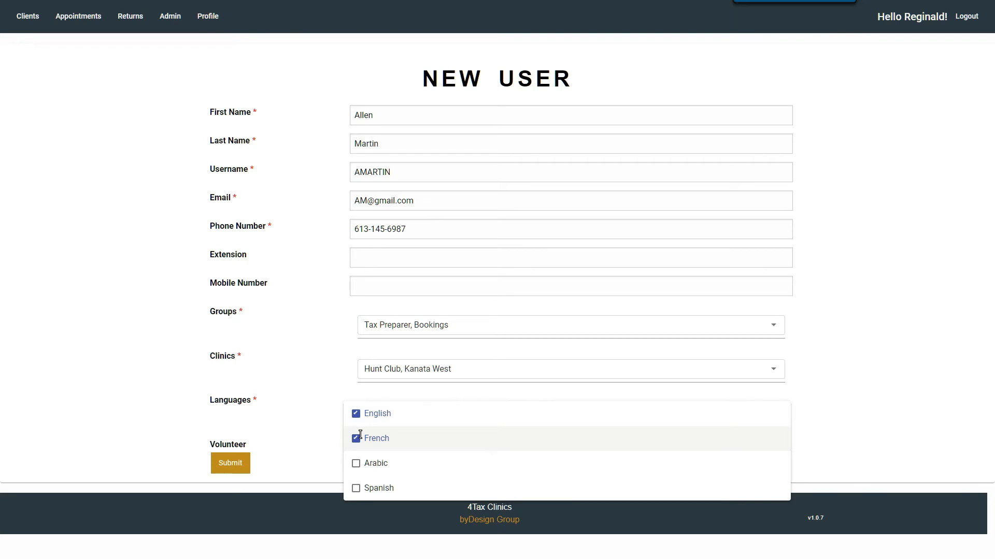
pyautogui.click(320, 410)
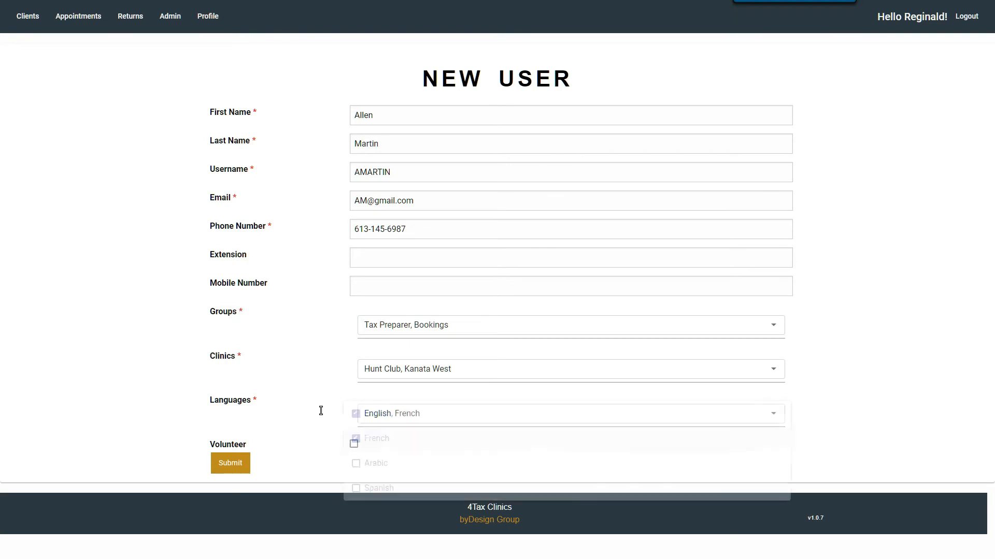
pyautogui.click(354, 446)
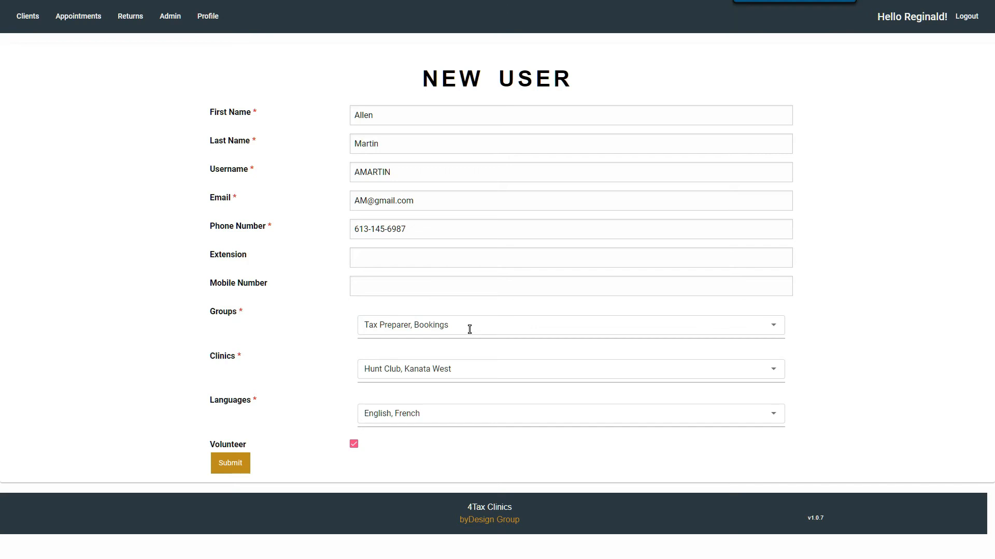
# Leave the app-functions slide and return to the Users page, scrolling down its staff cards.
pyautogui.hotkey('alt', 'Tab')
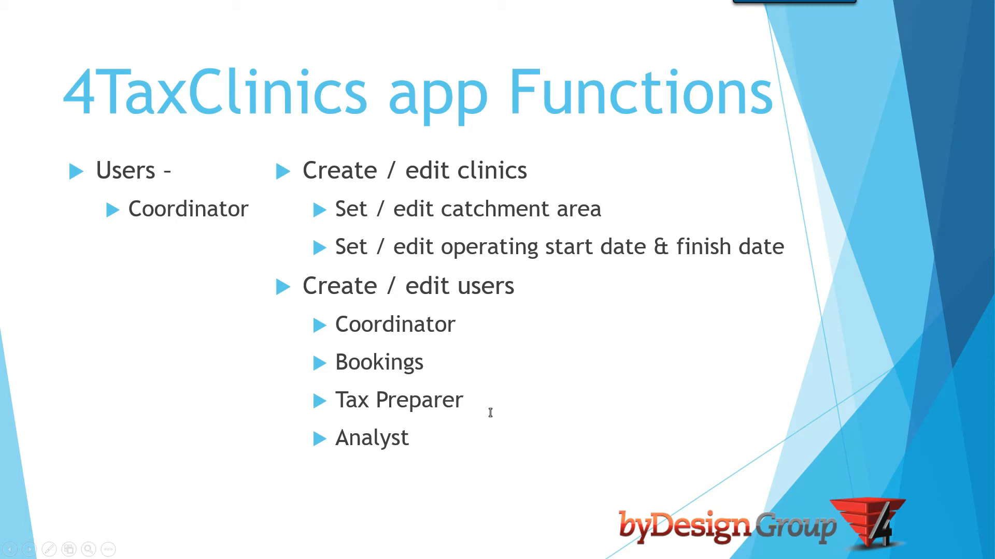
pyautogui.click(443, 316)
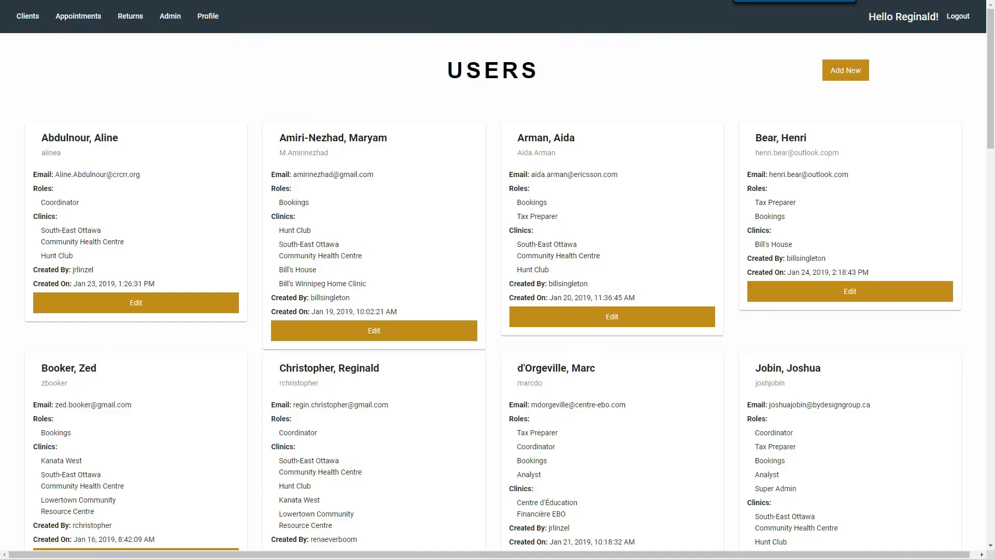
pyautogui.scroll(-3, 458, 239)
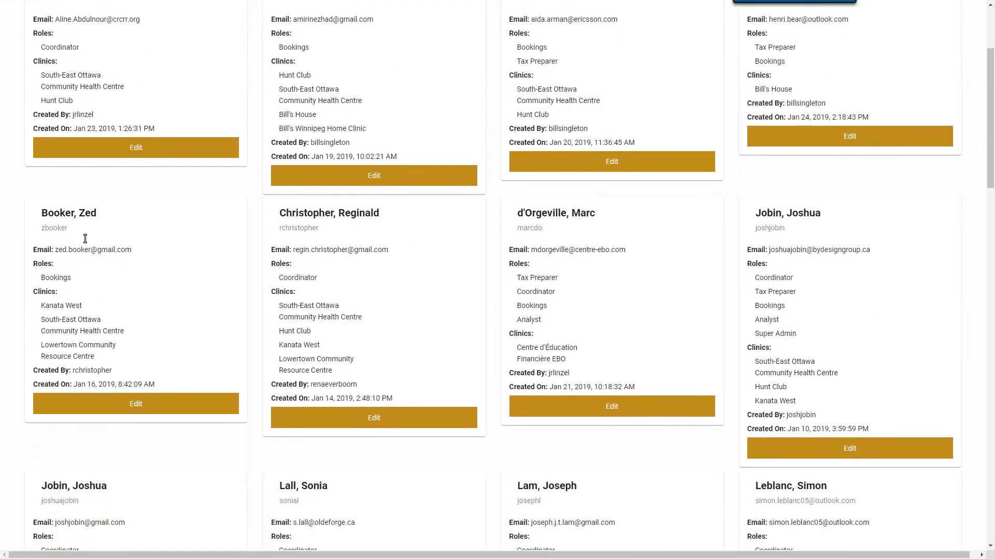
# Open a Bookings user's Edit User form, keep the Bookings group, and untick Active.
pyautogui.click(136, 405)
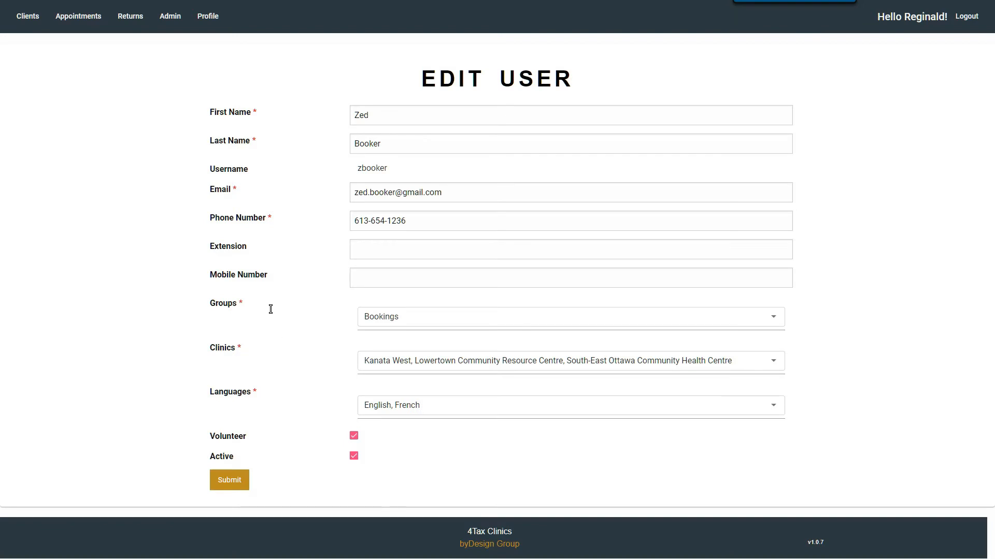
pyautogui.click(436, 322)
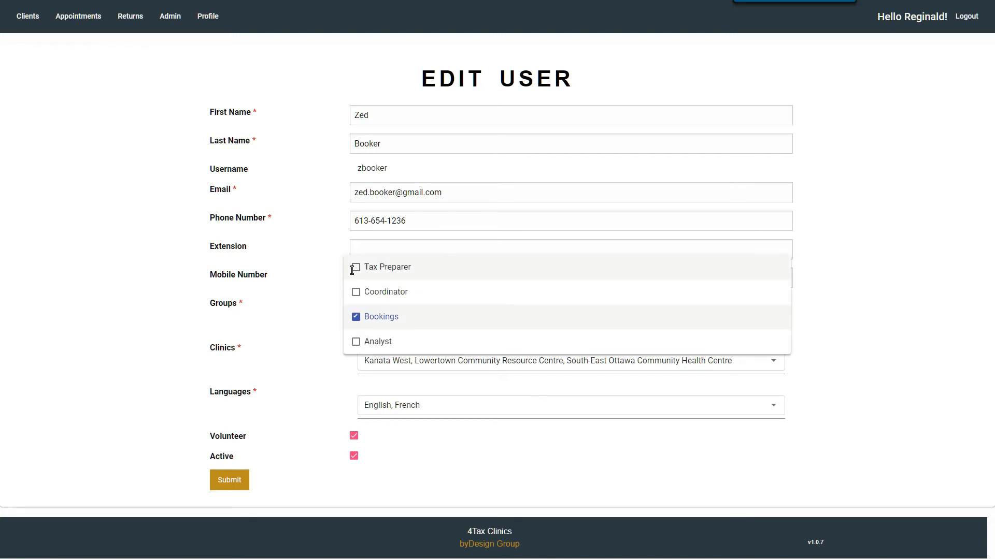
pyautogui.click(298, 273)
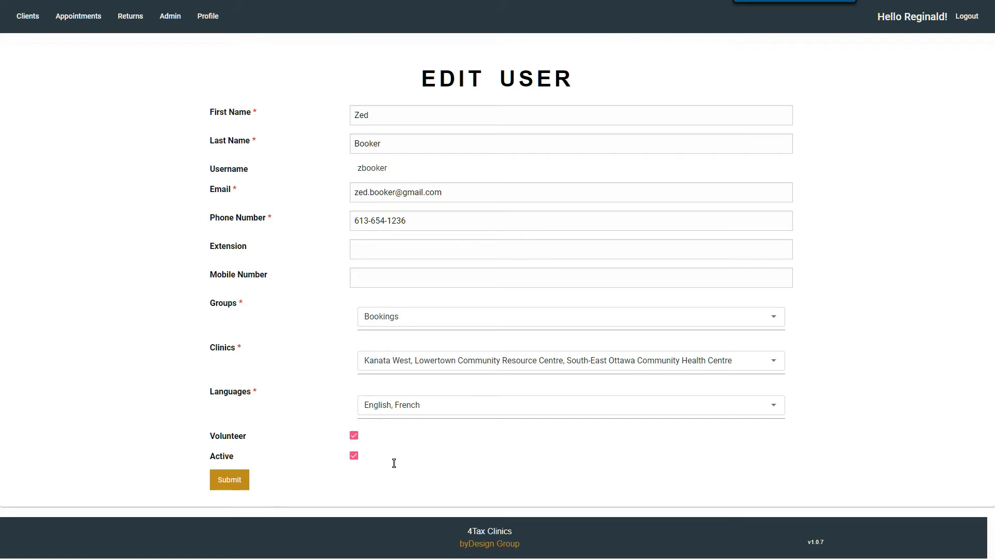
pyautogui.click(352, 459)
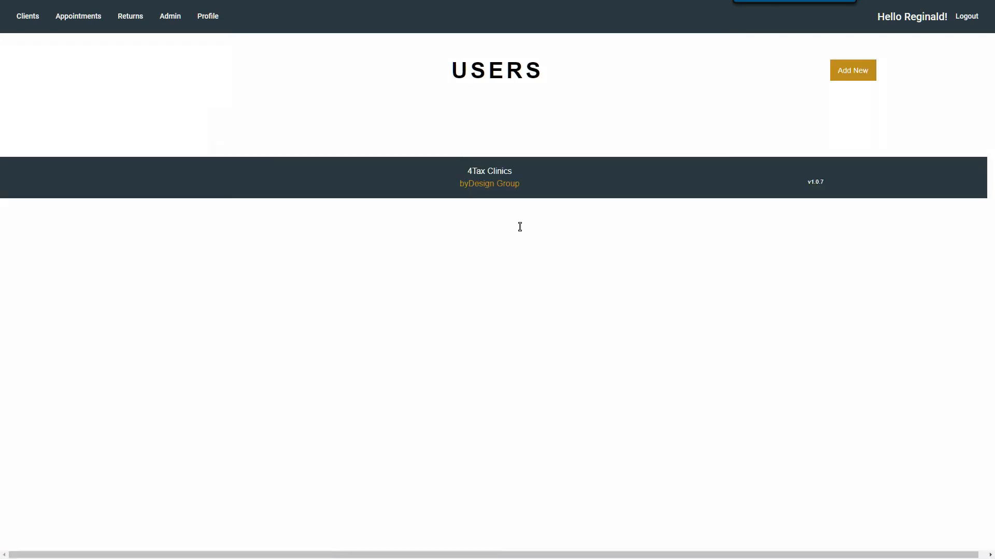
# Advance the slide show to the coordinator's view-and-report functions slide, then return to the Users page.
pyautogui.hotkey('alt', 'Tab')
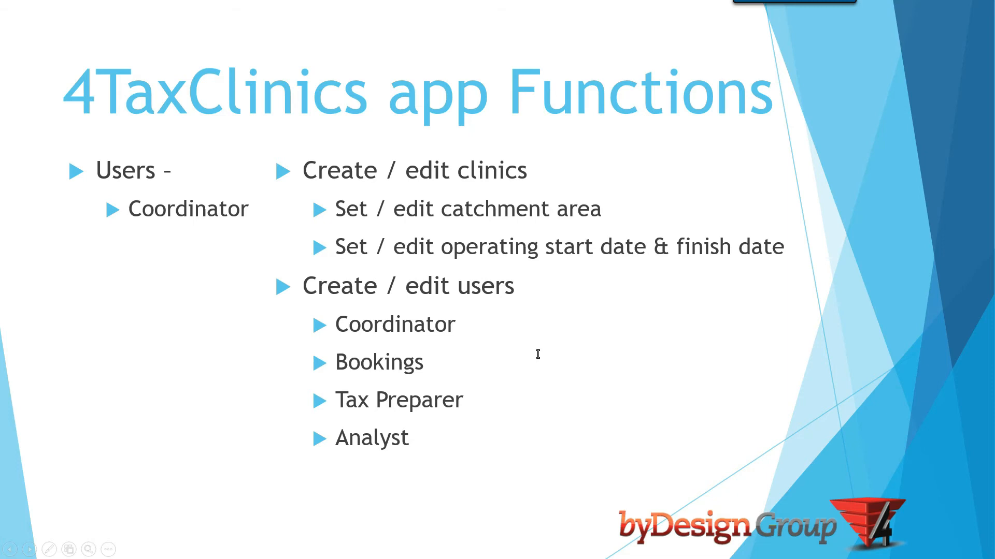
pyautogui.press('Right')
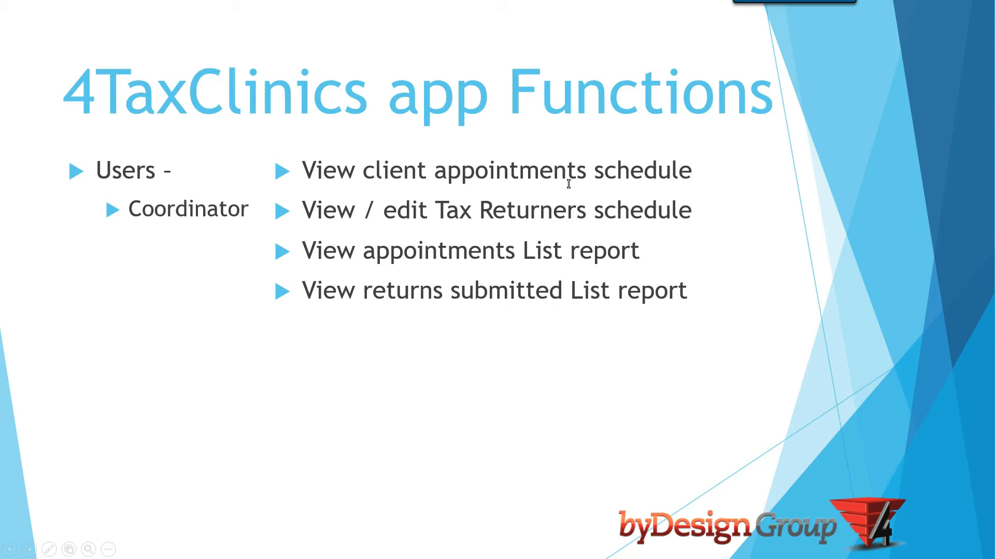
pyautogui.hotkey('alt', 'Tab')
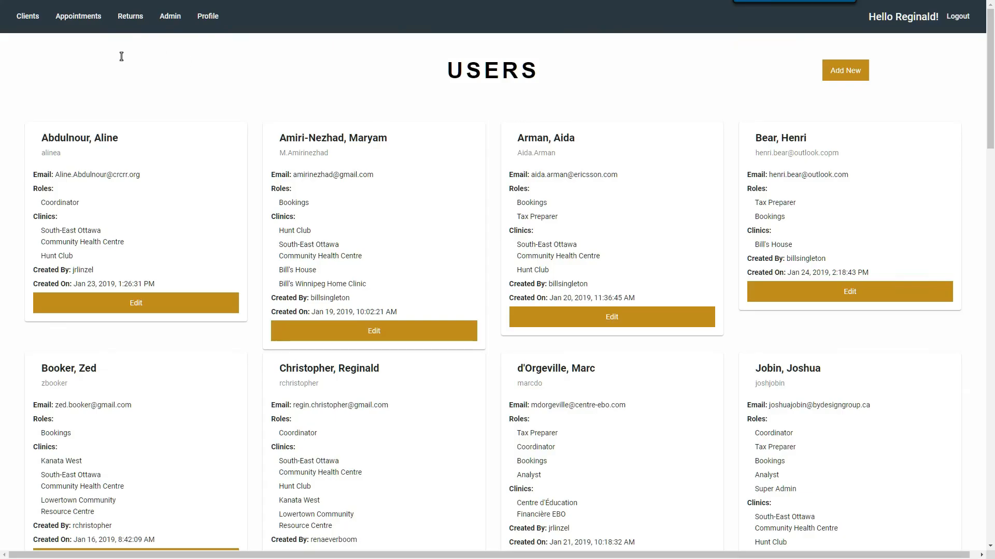
pyautogui.click(89, 21)
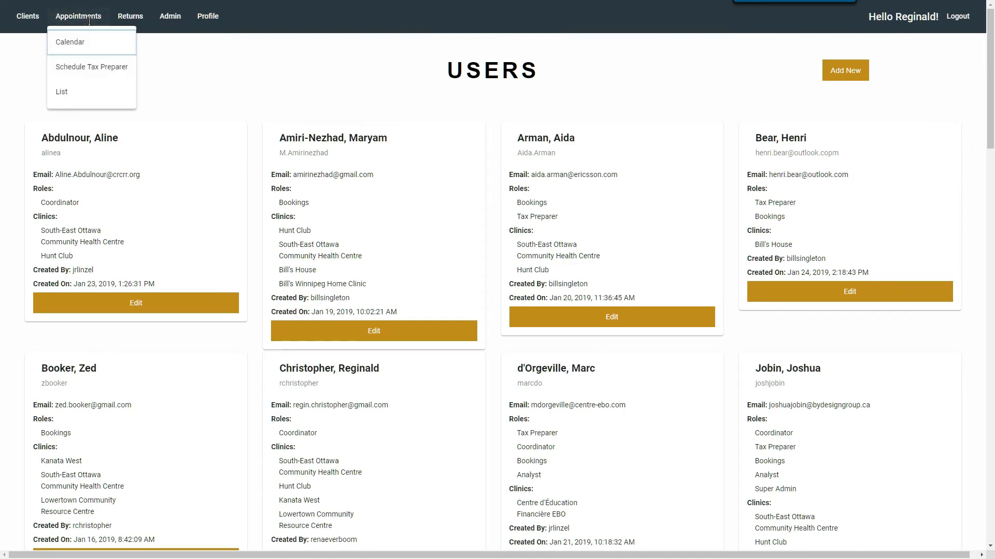
pyautogui.click(66, 48)
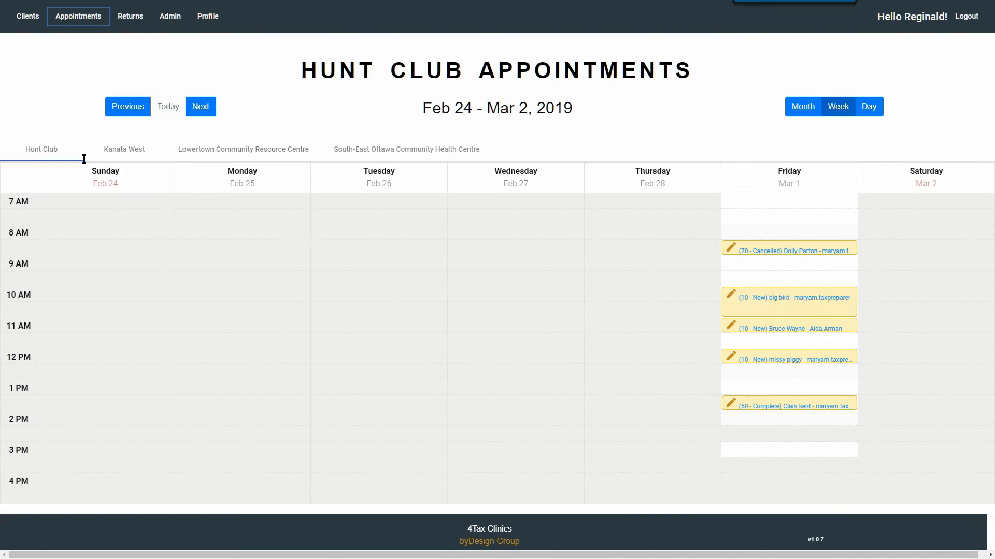
pyautogui.click(129, 154)
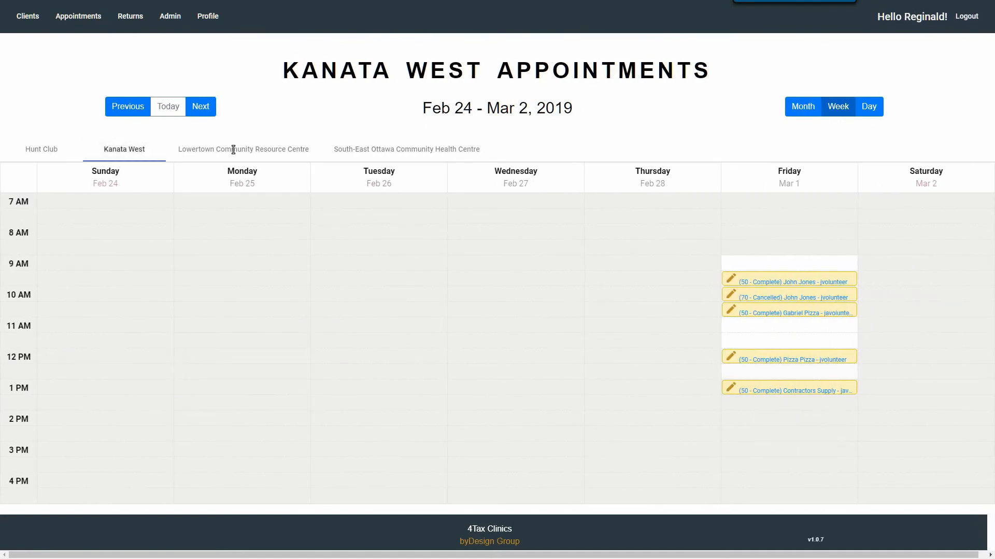
pyautogui.click(202, 111)
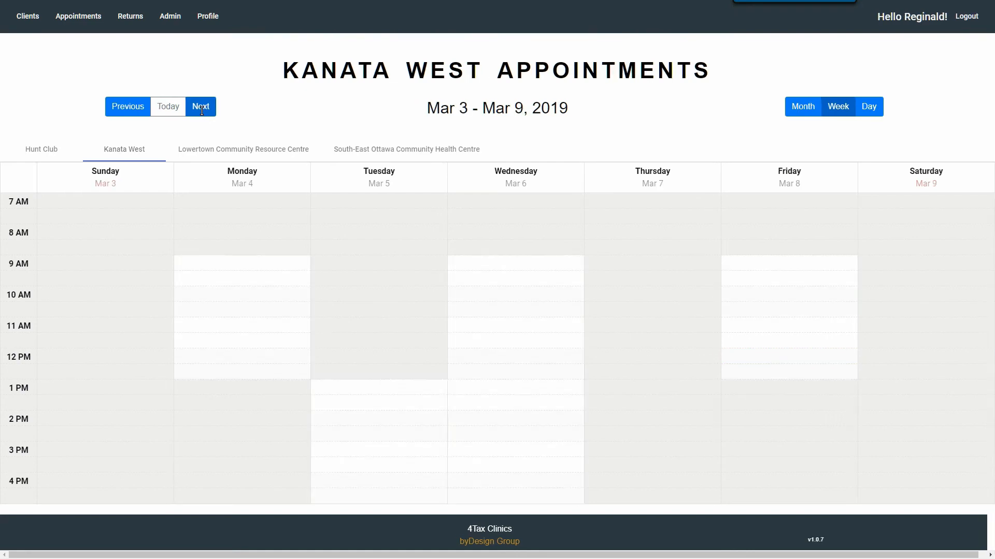
pyautogui.click(202, 110)
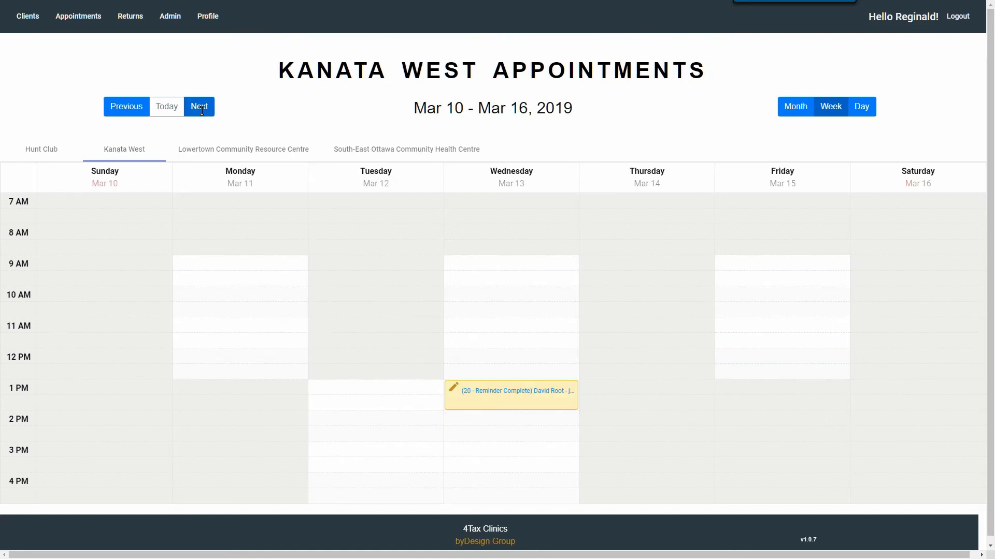
# Show Lowertown Community Resource Centre's appointments for Feb 10 – Feb 16, 2019.
pyautogui.click(210, 152)
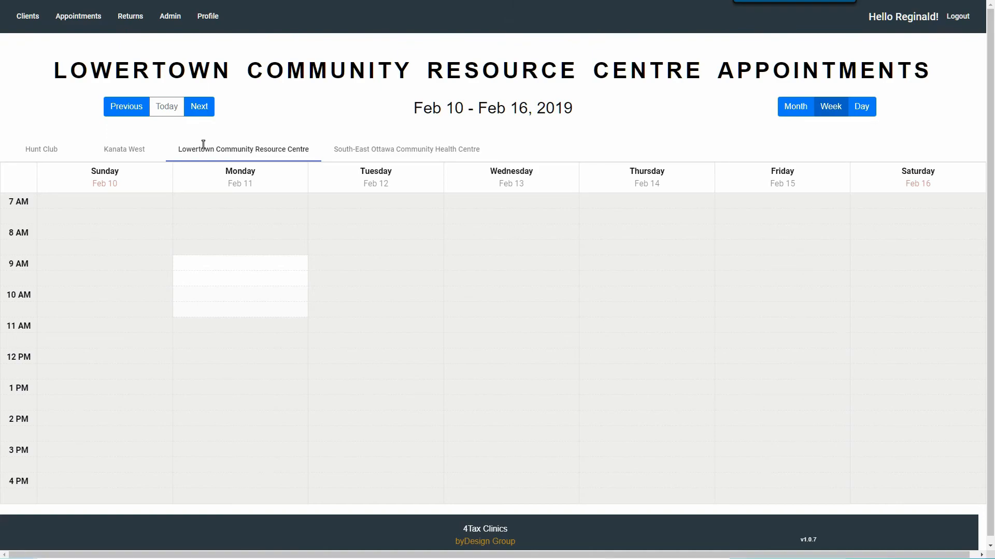
pyautogui.hotkey('alt', 'Tab')
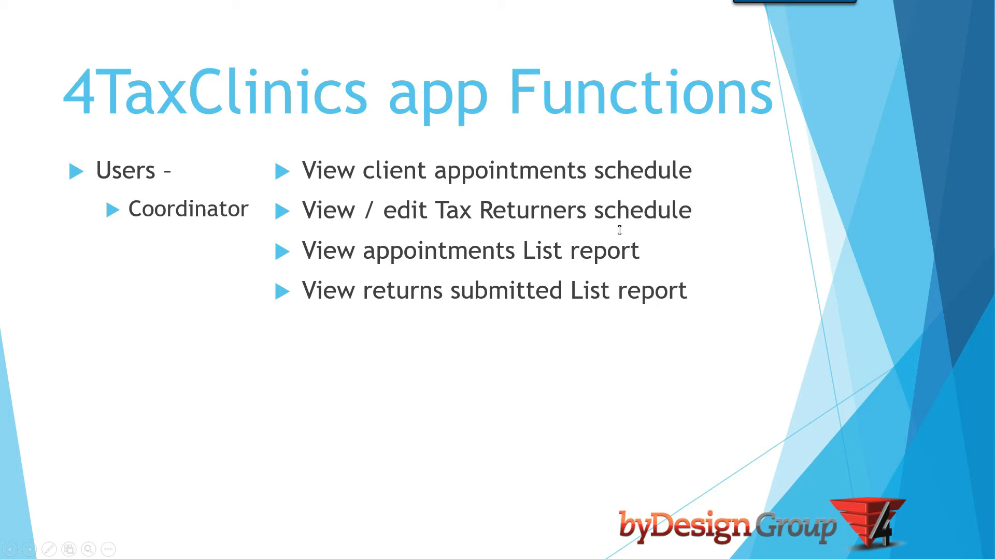
pyautogui.hotkey('alt', 'Tab')
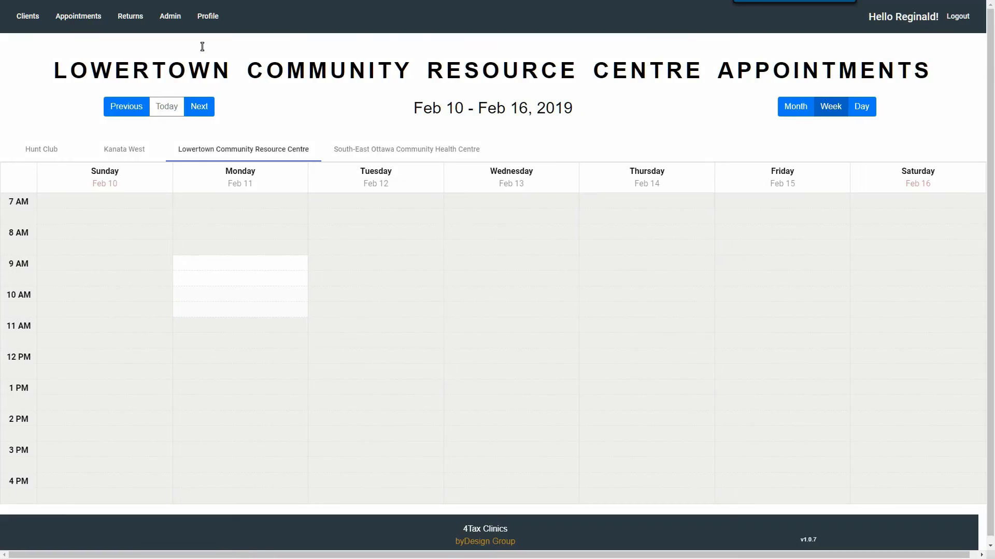
# Open the Tax Preparers page through Appointments > Schedule Tax Preparer.
pyautogui.click(86, 21)
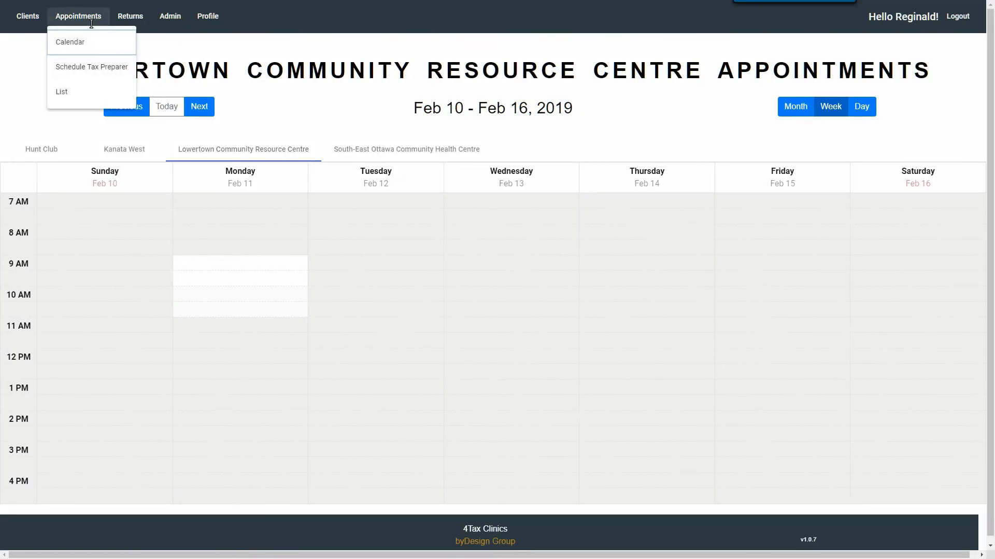
pyautogui.click(73, 68)
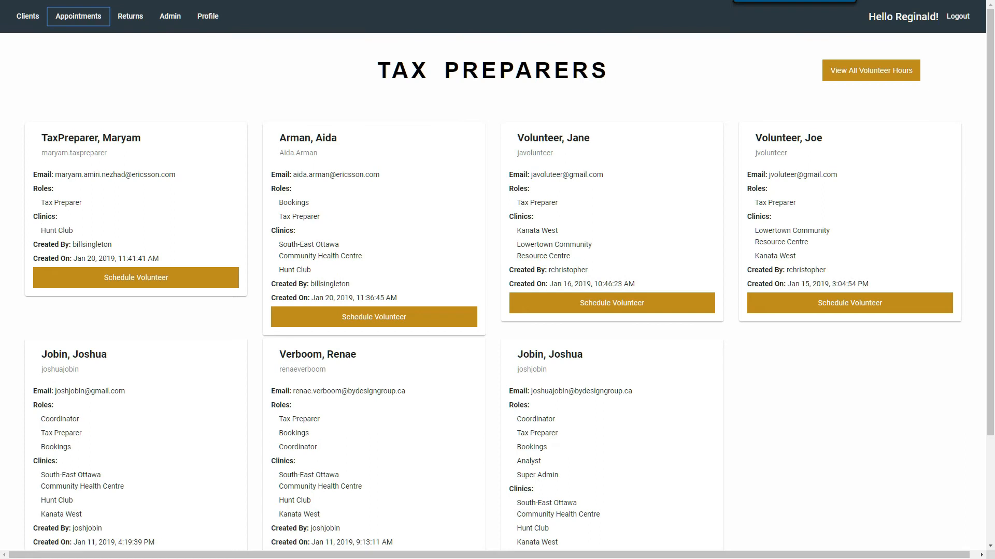
pyautogui.click(863, 75)
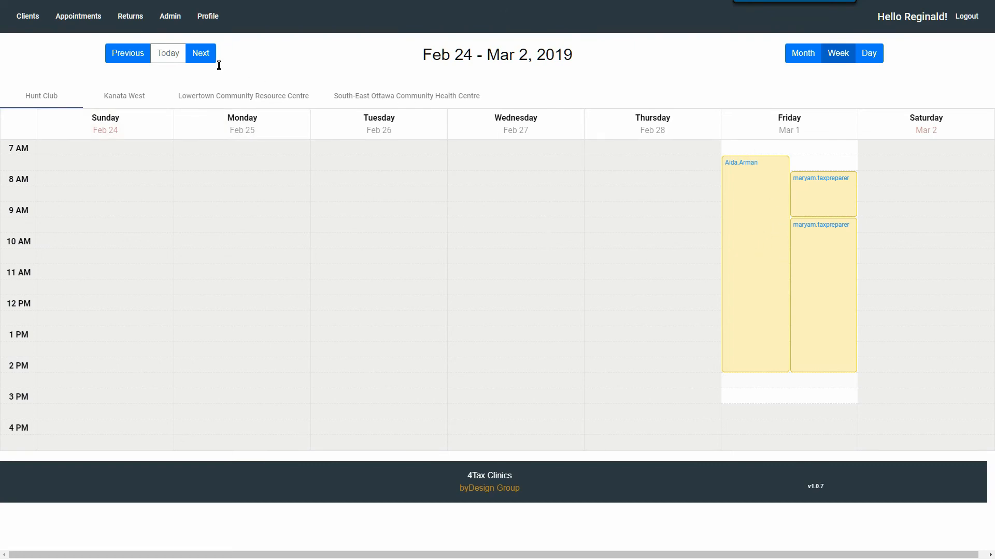
pyautogui.click(201, 53)
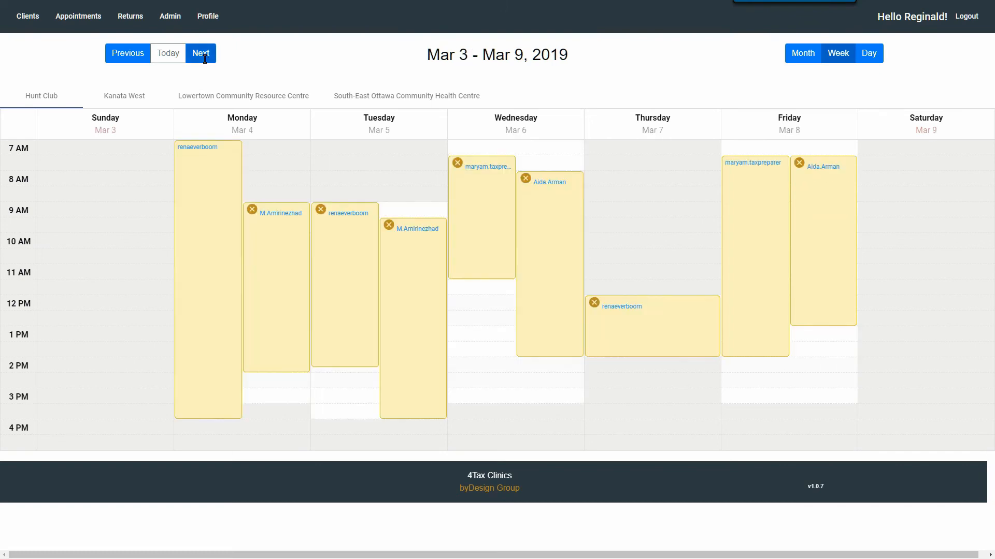
pyautogui.click(136, 97)
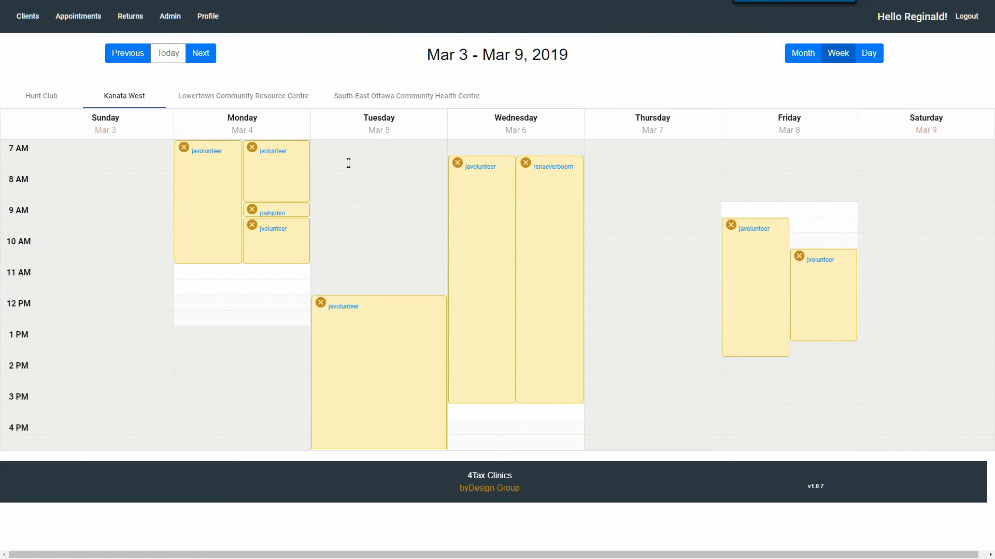
pyautogui.hotkey('alt', 'Left')
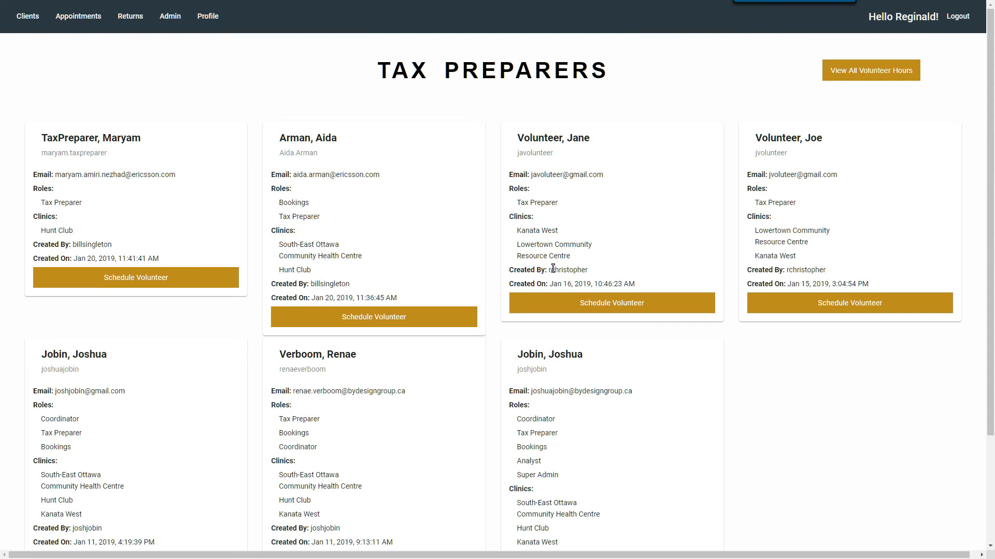
# Open a Kanata West volunteer's shift schedule at the Mar 10–16 week.
pyautogui.click(616, 306)
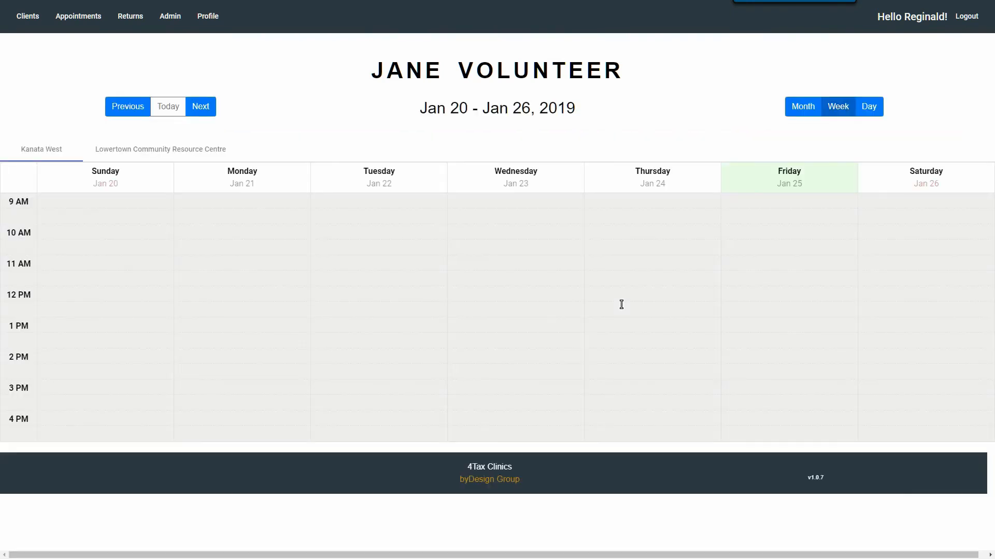
pyautogui.click(201, 110)
pyautogui.click(202, 112)
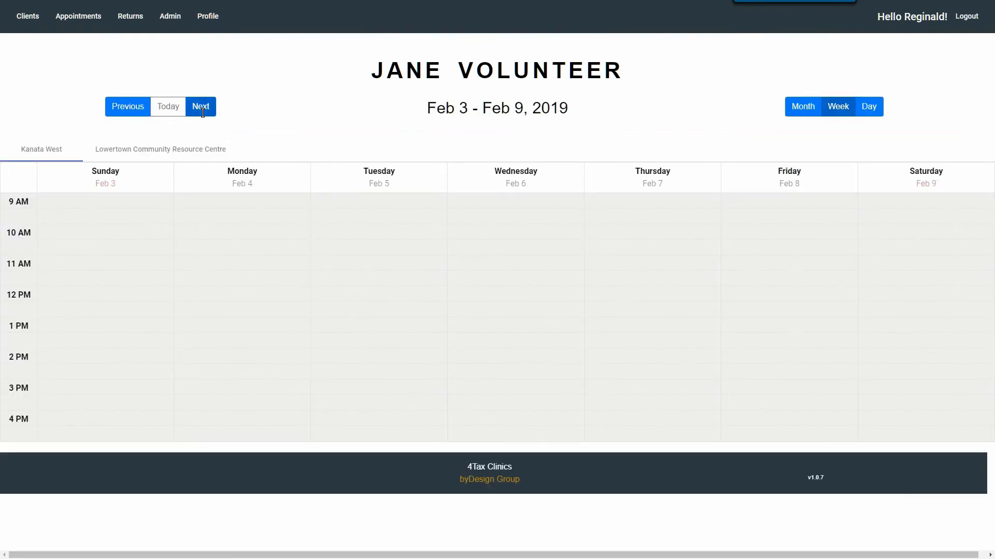
pyautogui.click(201, 107)
pyautogui.click(201, 107)
pyautogui.click(201, 107)
pyautogui.click(201, 107)
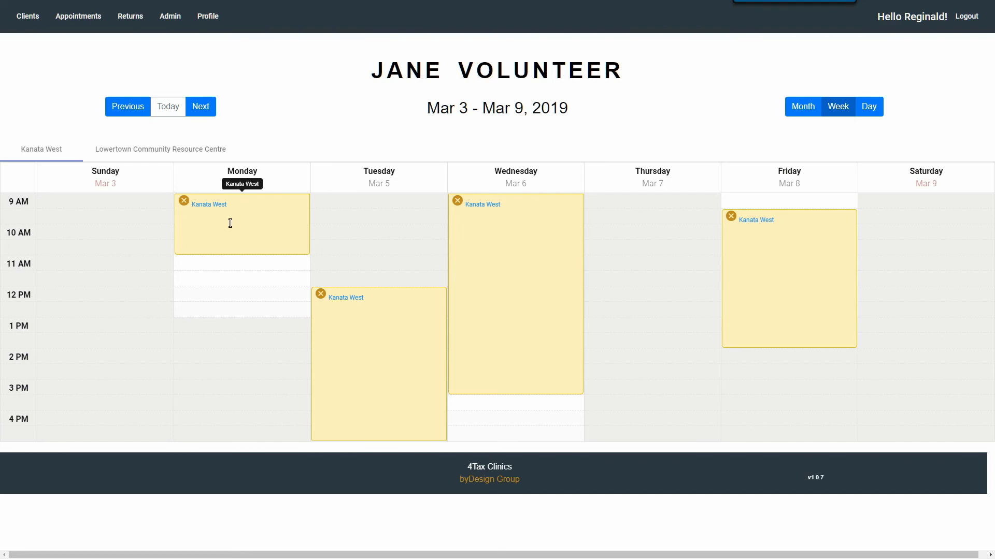
pyautogui.click(204, 114)
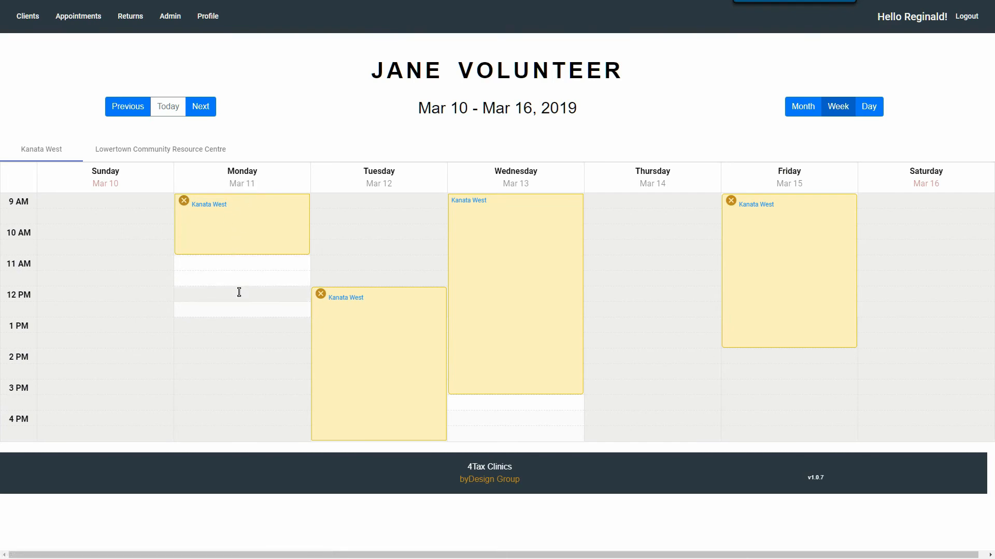
# Replace Monday's Kanata West shift with one from 9 AM to about 1 PM, then return to Tax Preparers.
pyautogui.click(184, 202)
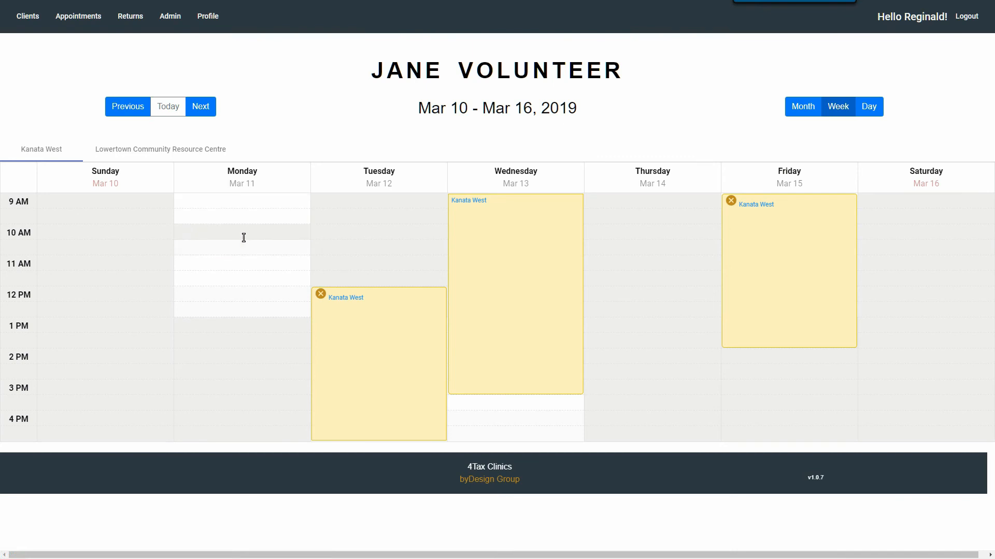
pyautogui.click(241, 204)
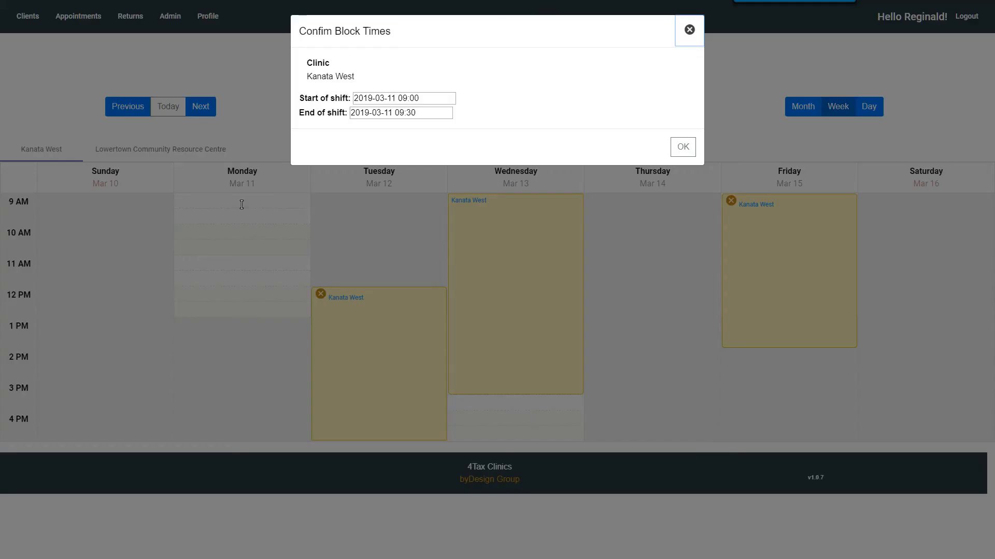
pyautogui.click(681, 149)
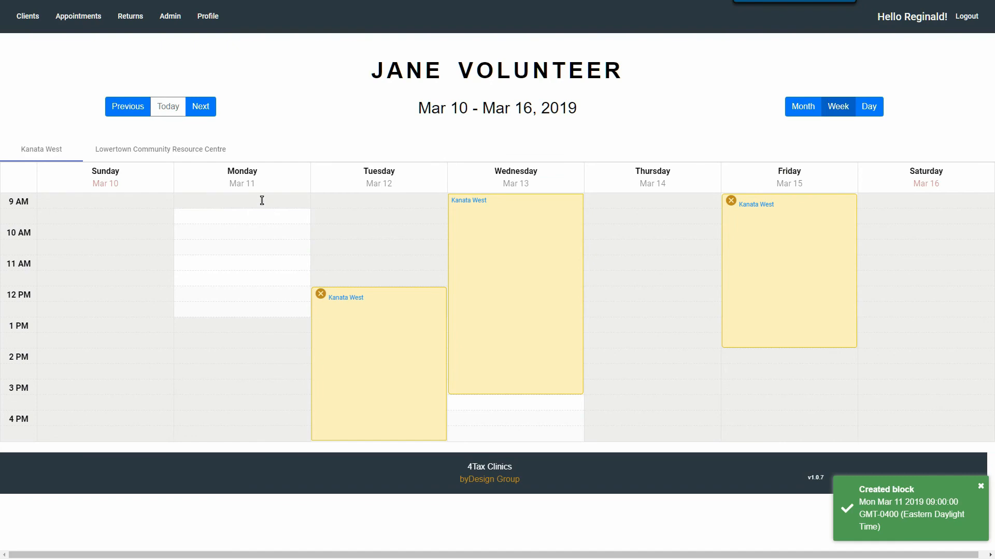
pyautogui.moveTo(260, 208); pyautogui.dragTo(243, 315)
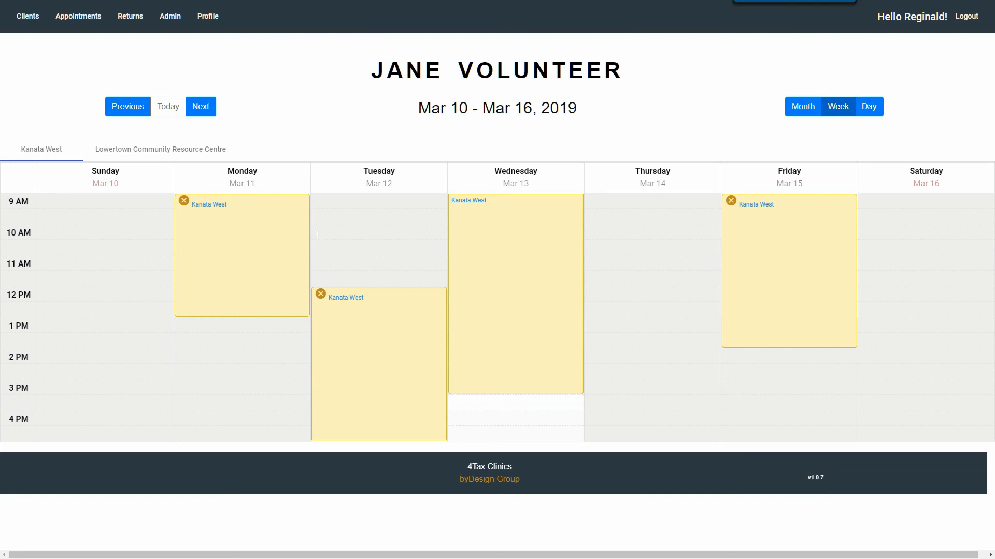
pyautogui.hotkey('alt', 'Left')
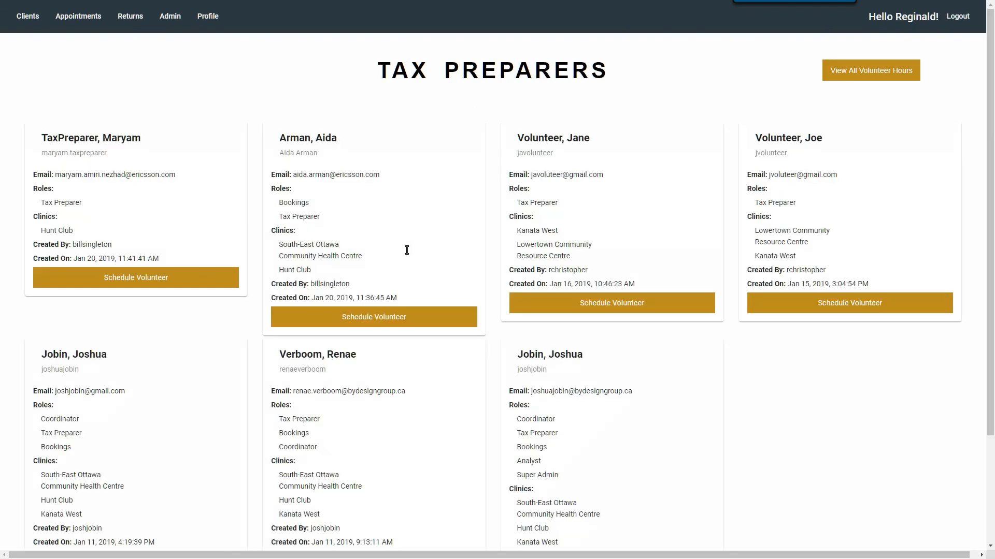
pyautogui.scroll(-1, 425, 240)
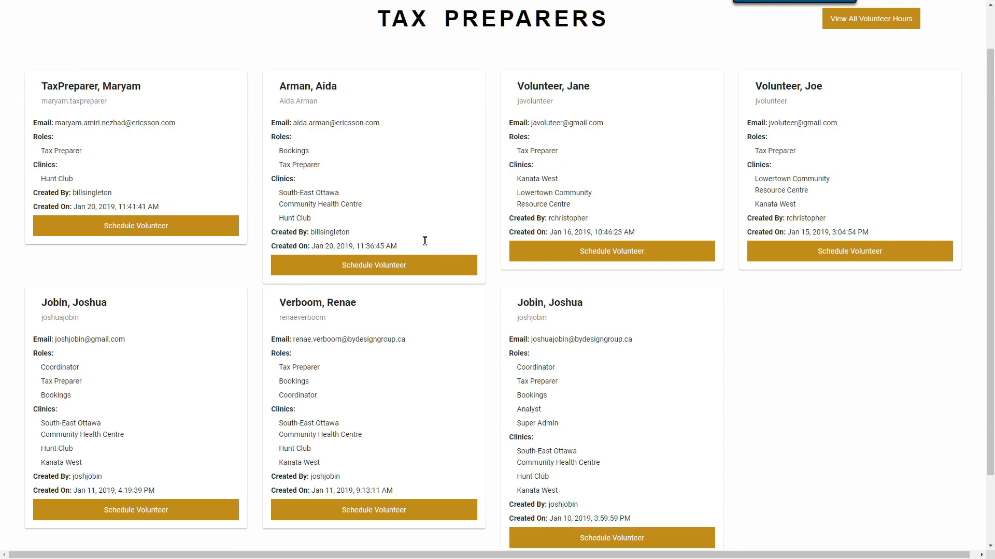
pyautogui.hotkey('alt', 'Tab')
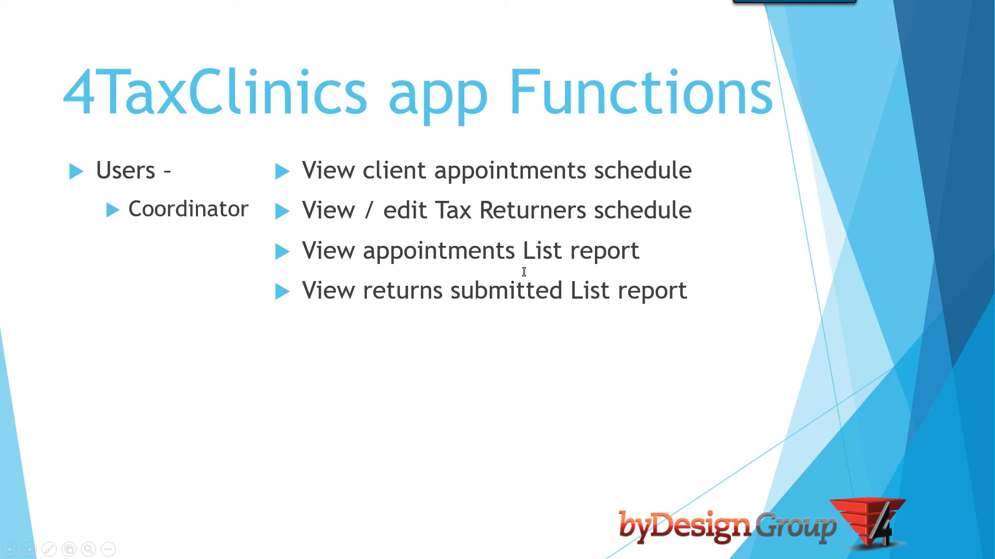
pyautogui.hotkey('alt', 'Tab')
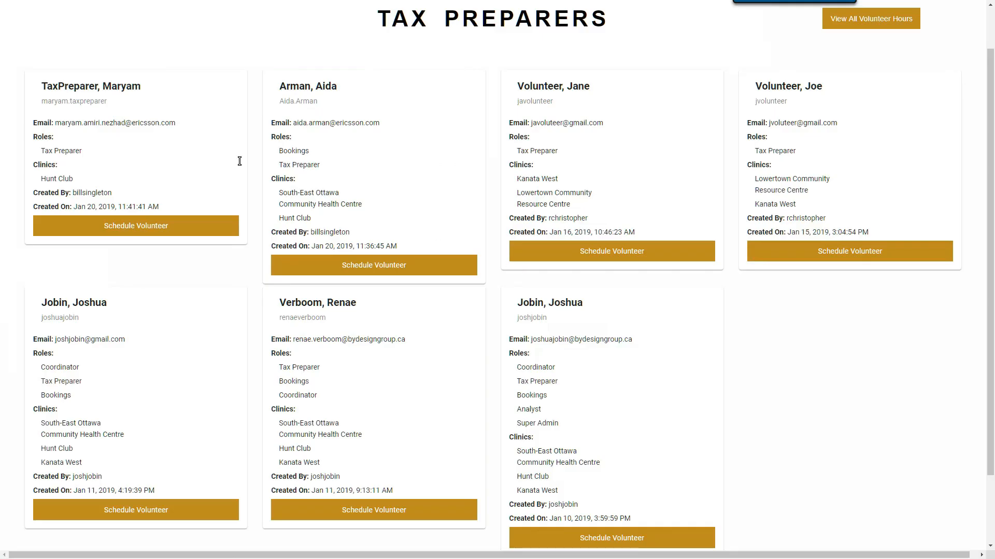
pyautogui.scroll(1, 183, 131)
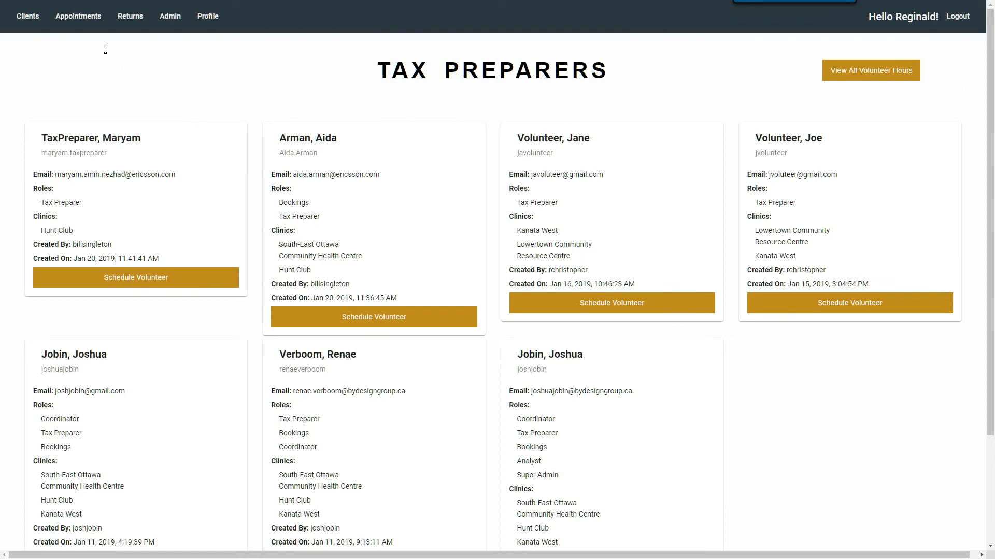
# Open the Appointments list report and look over its chart and table.
pyautogui.click(81, 22)
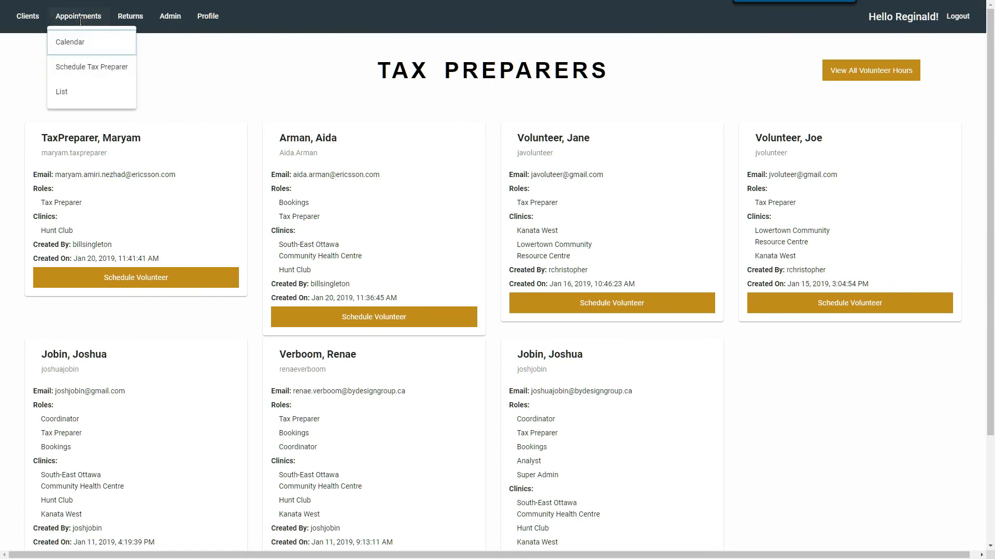
pyautogui.click(67, 92)
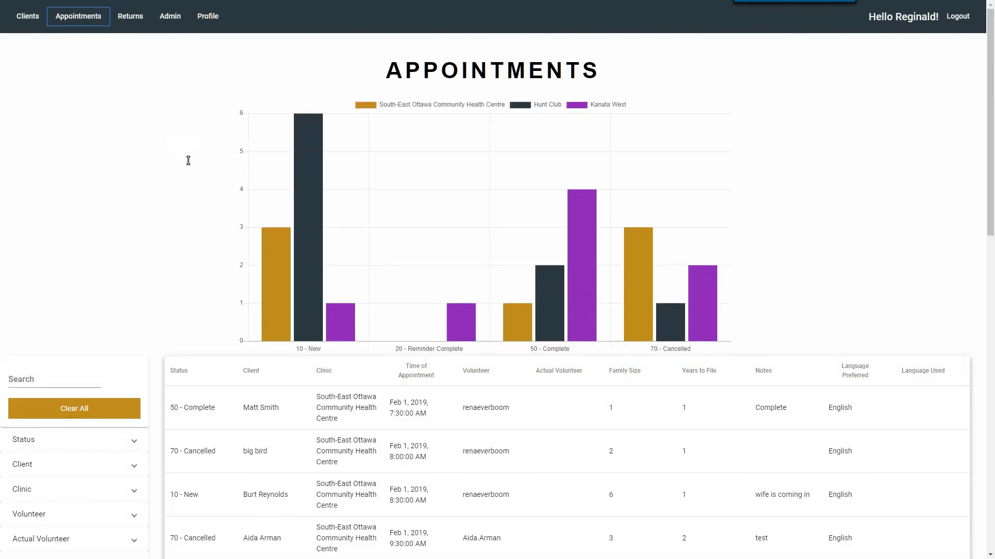
pyautogui.scroll(-1, 188, 160)
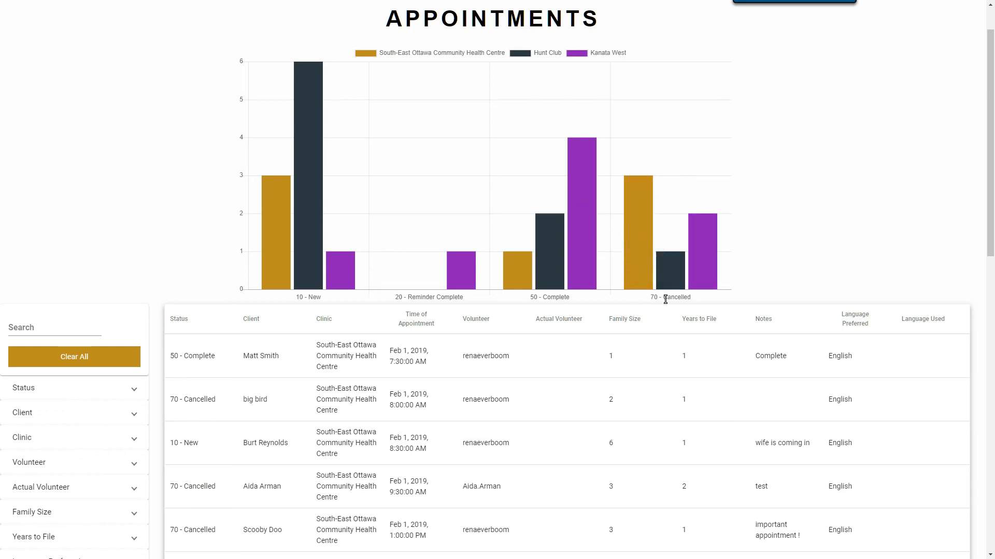
pyautogui.moveTo(648, 239)
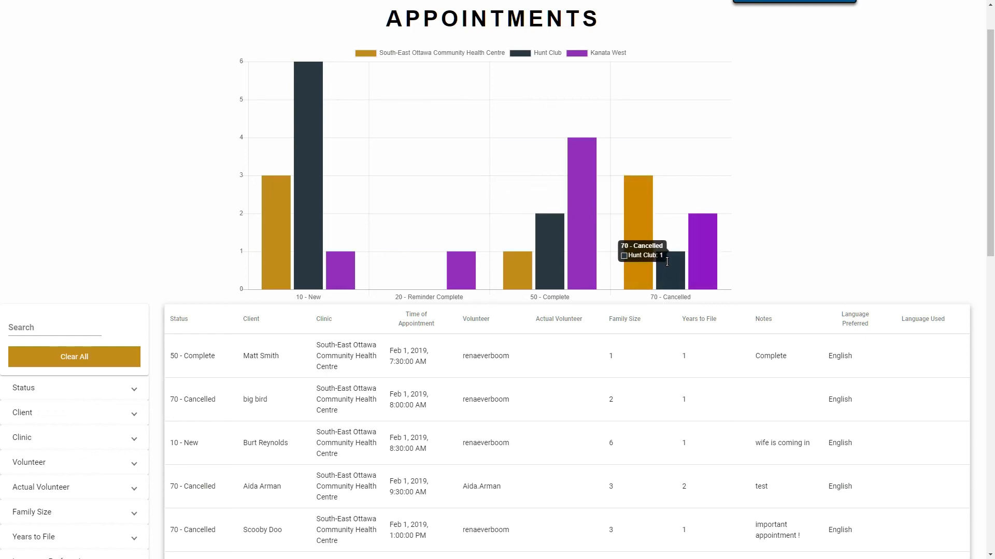
pyautogui.moveTo(705, 258)
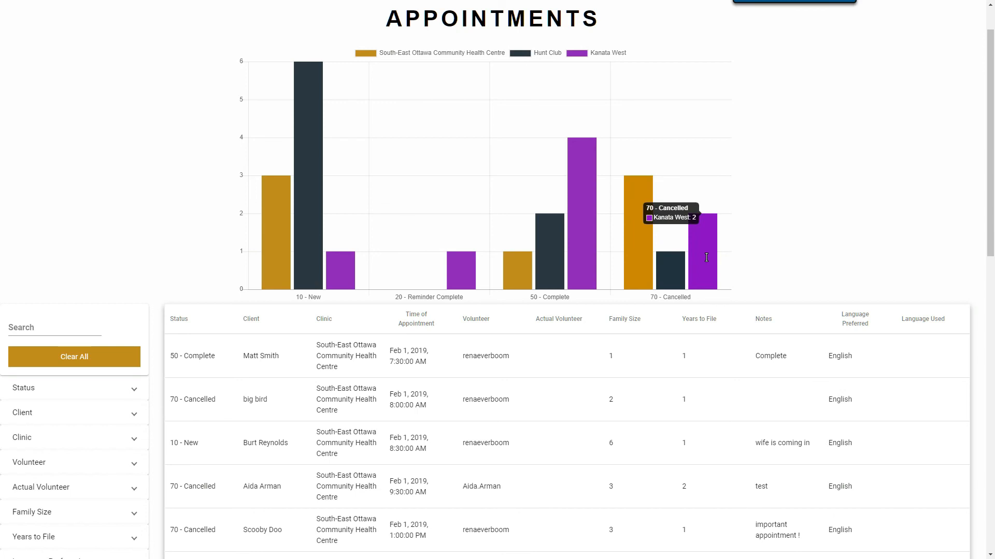
pyautogui.moveTo(672, 268)
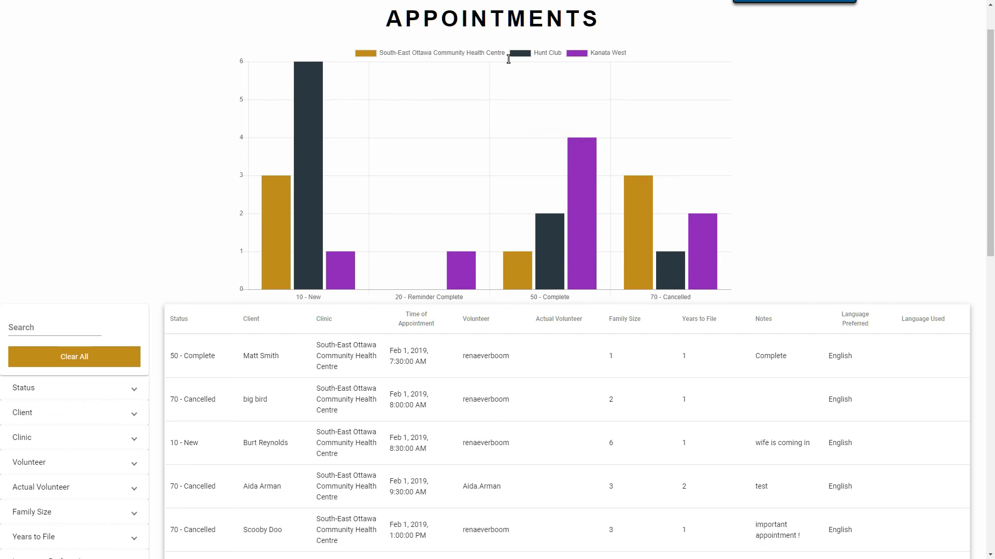
pyautogui.scroll(-2, 446, 167)
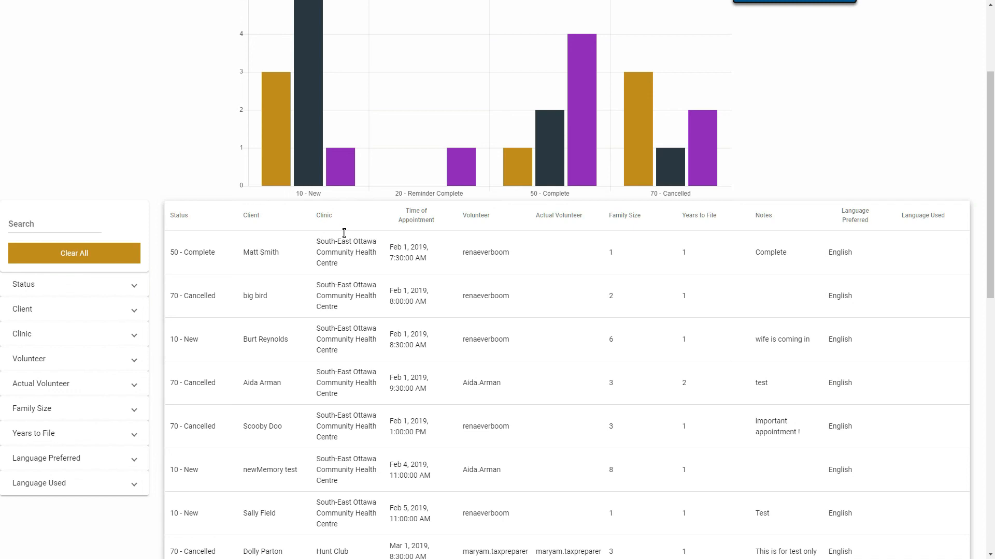
# Sort the appointments by client name in descending order and expand the Status filter.
pyautogui.click(181, 221)
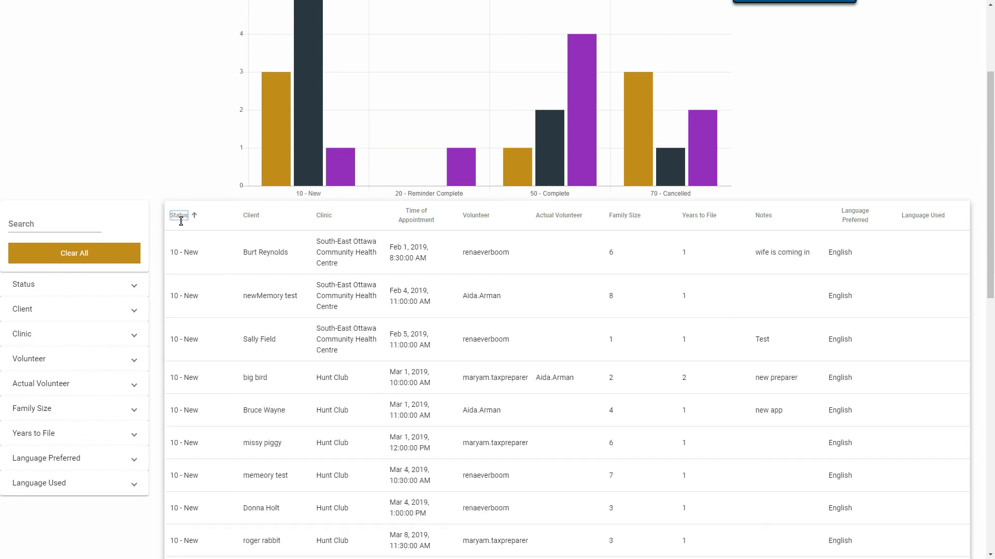
pyautogui.click(248, 221)
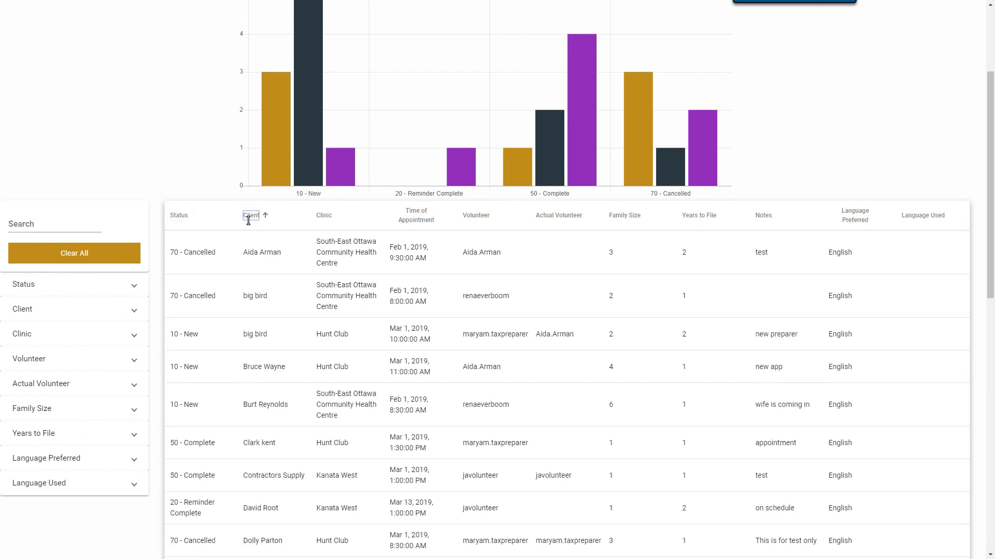
pyautogui.click(249, 222)
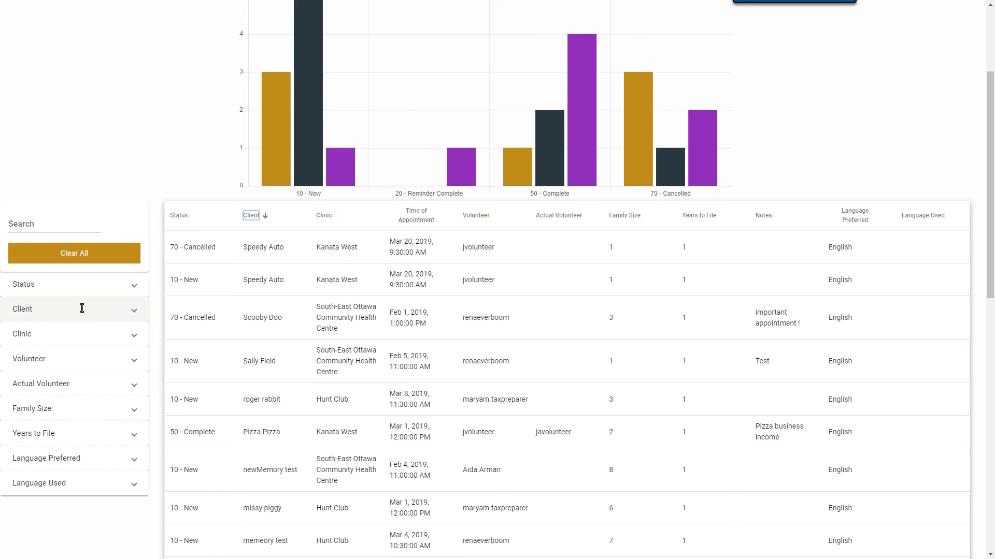
pyautogui.click(96, 285)
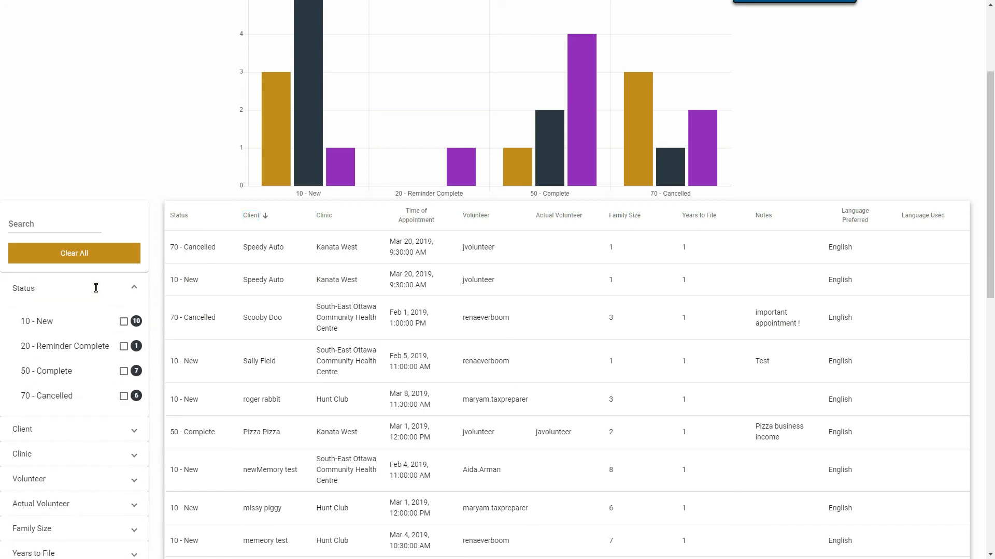
pyautogui.click(121, 327)
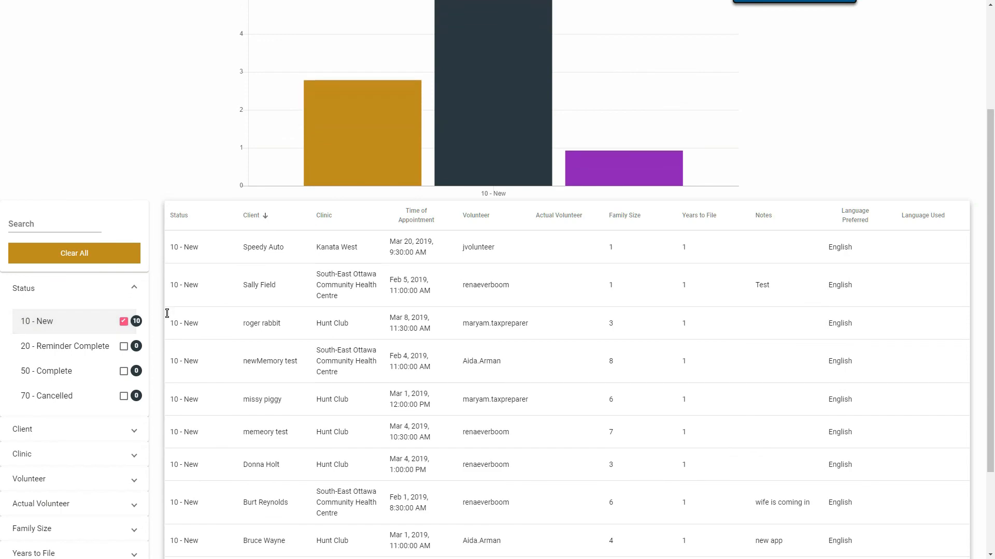
pyautogui.scroll(-3, 255, 245)
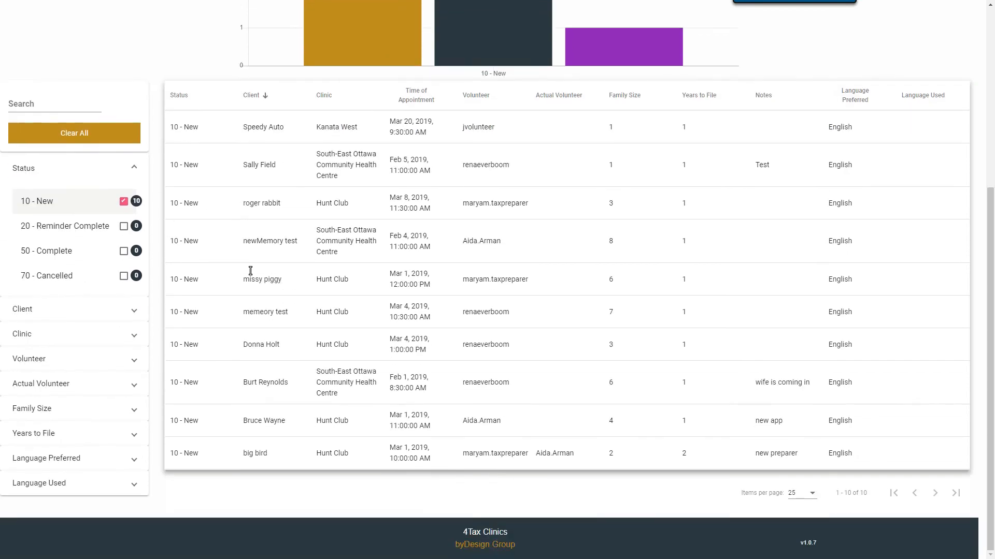
pyautogui.scroll(6, 250, 269)
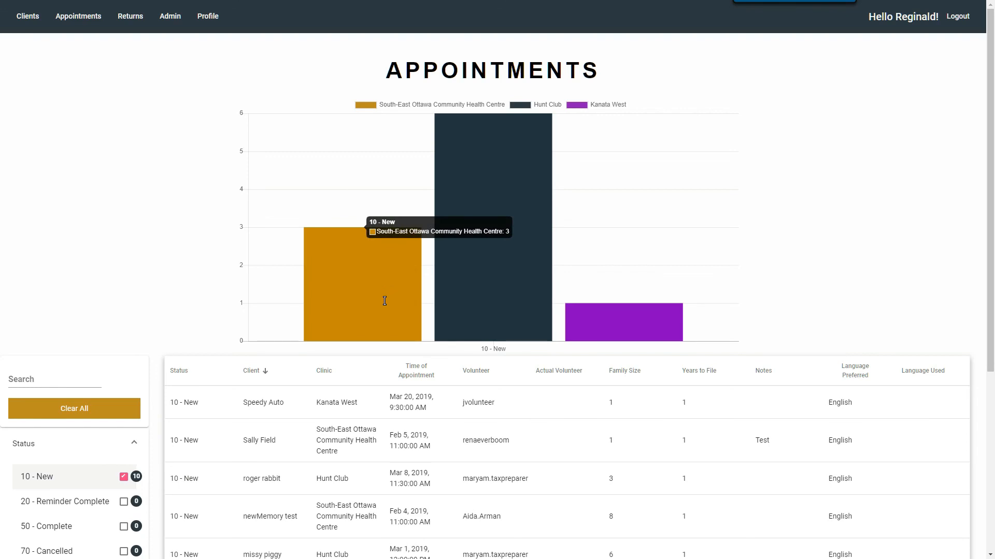
pyautogui.scroll(-3, 384, 301)
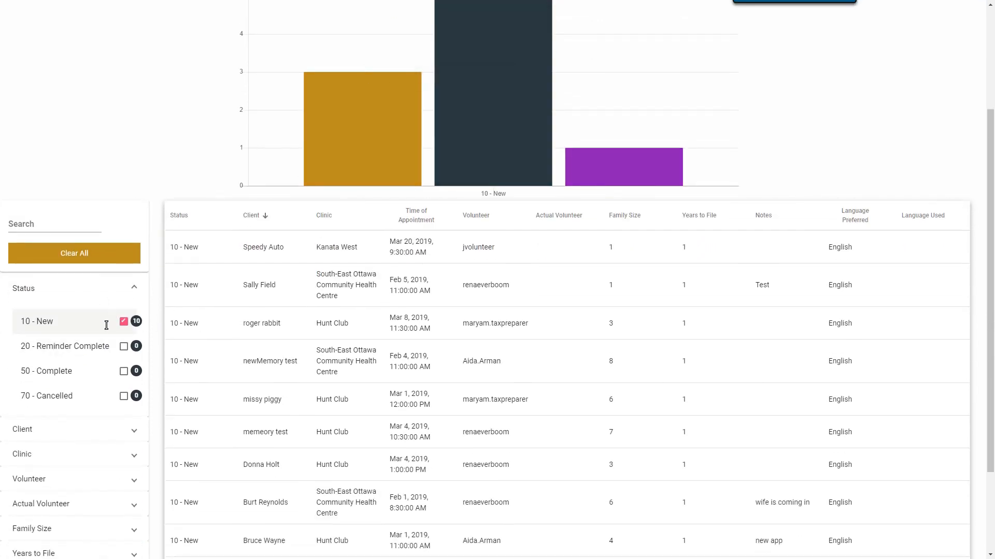
pyautogui.click(76, 254)
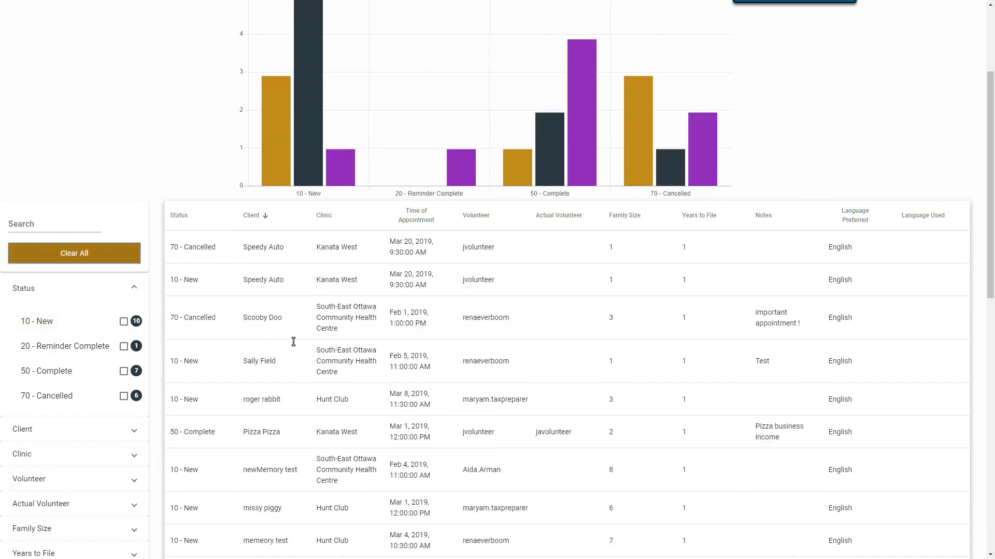
pyautogui.scroll(-1, 294, 342)
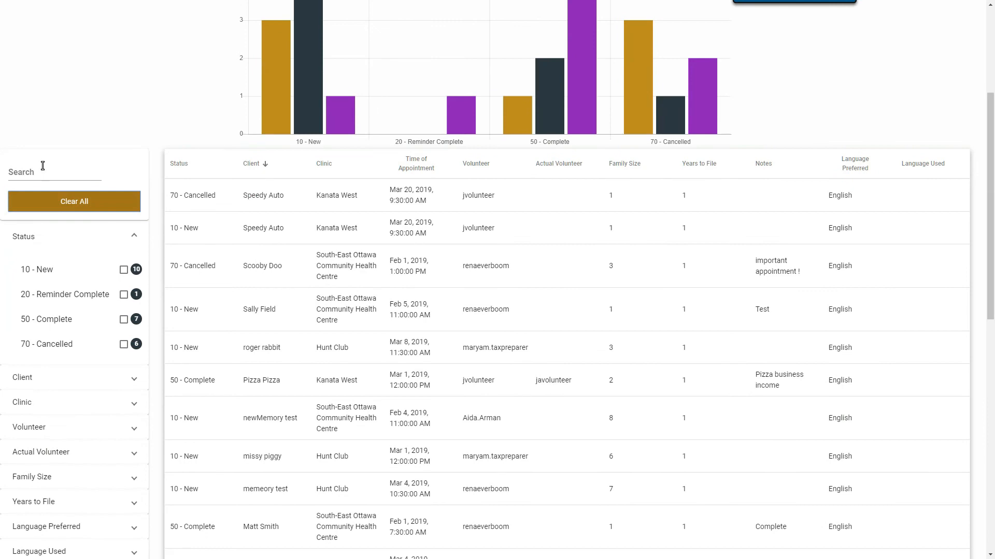
pyautogui.click(29, 165)
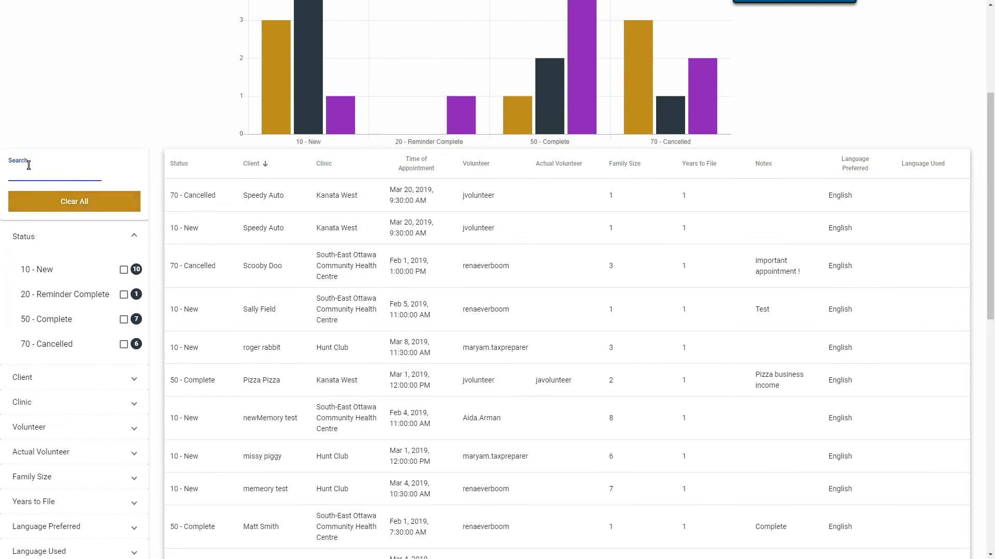
pyautogui.write('roger')
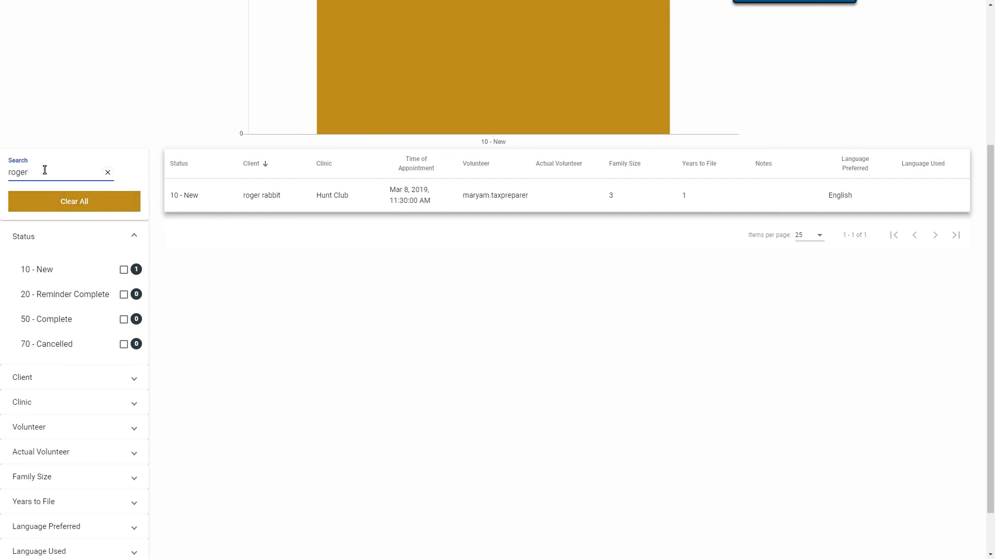
pyautogui.click(107, 175)
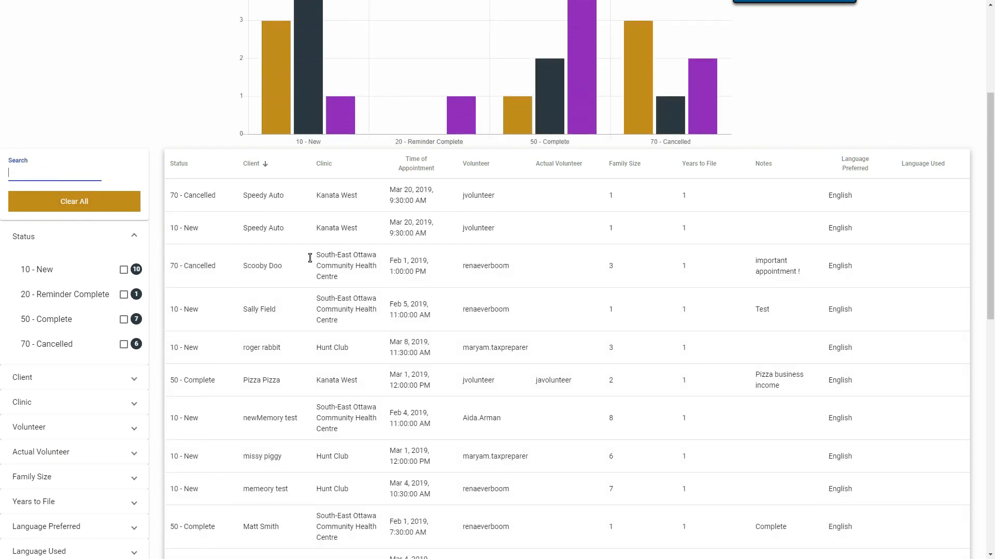
# Browse the Status, Client and Volunteer filters, trying and then removing a jvolunteer filter.
pyautogui.click(131, 238)
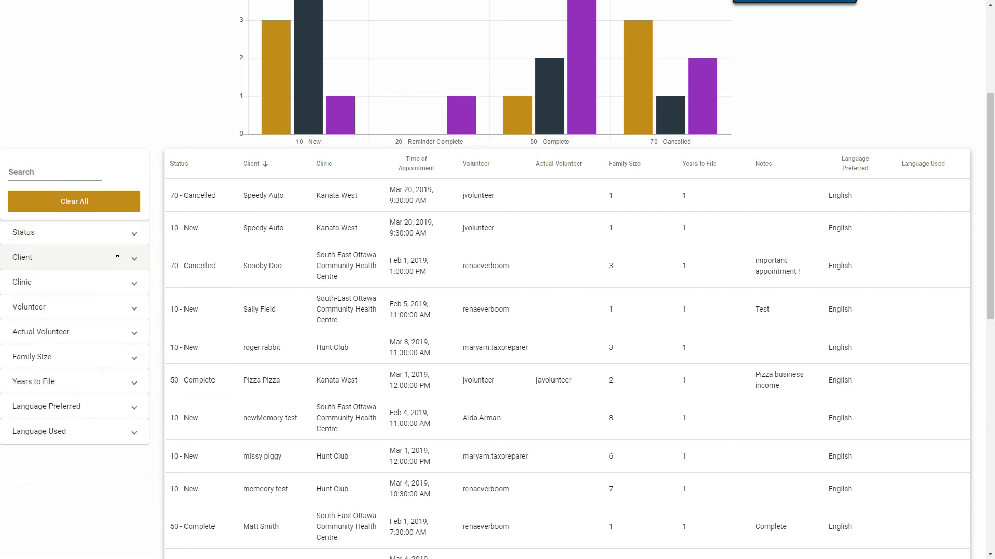
pyautogui.click(117, 258)
pyautogui.click(128, 264)
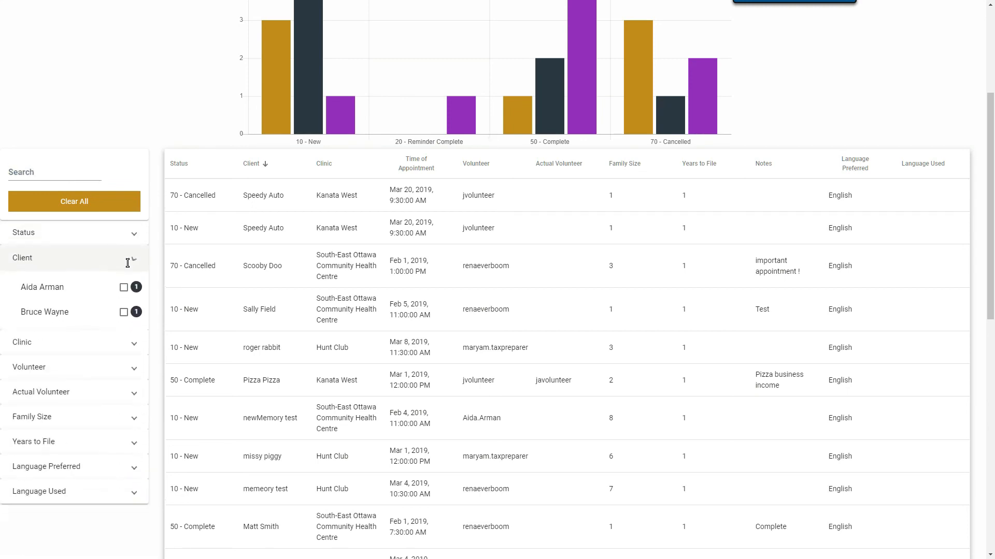
pyautogui.scroll(-1, 128, 264)
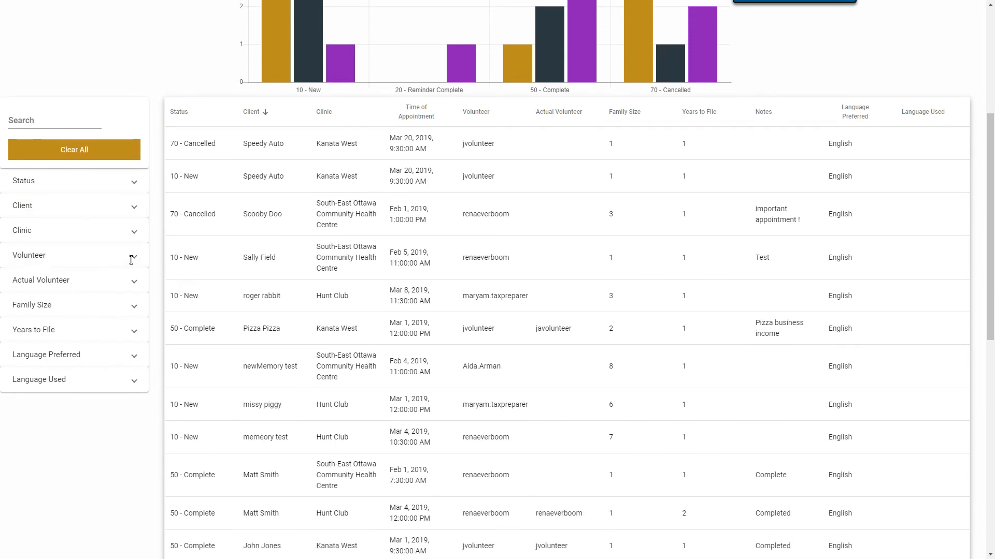
pyautogui.click(129, 261)
pyautogui.scroll(-2, 131, 275)
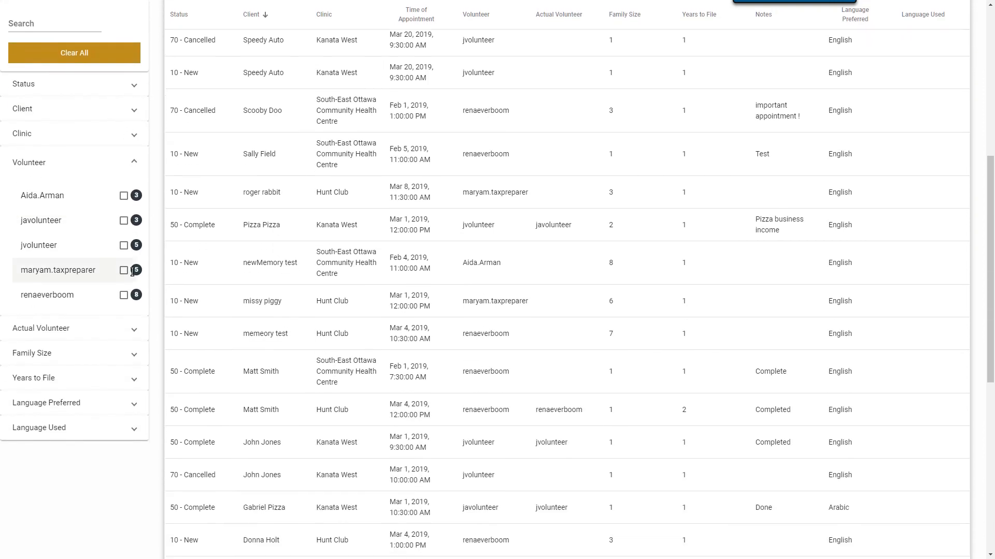
pyautogui.click(123, 247)
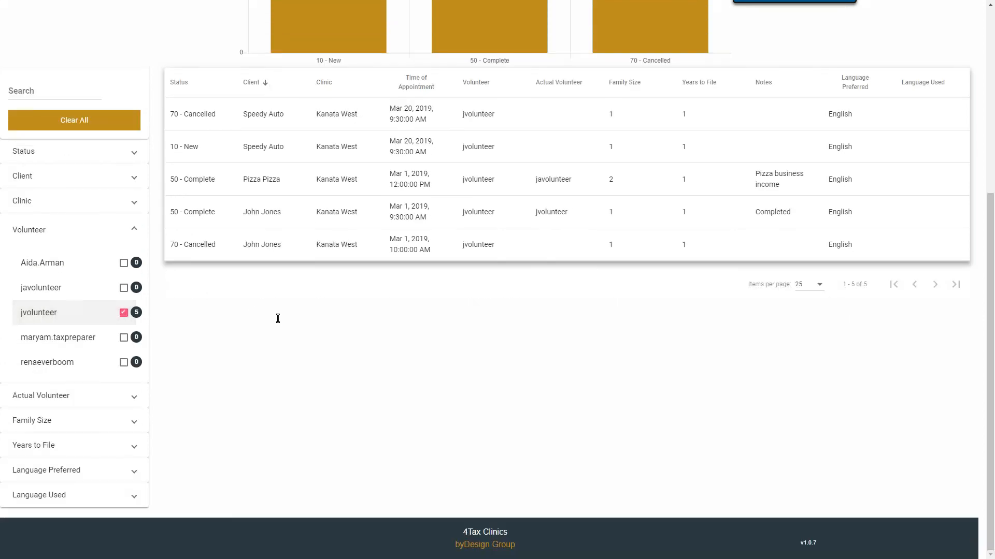
pyautogui.scroll(3, 269, 317)
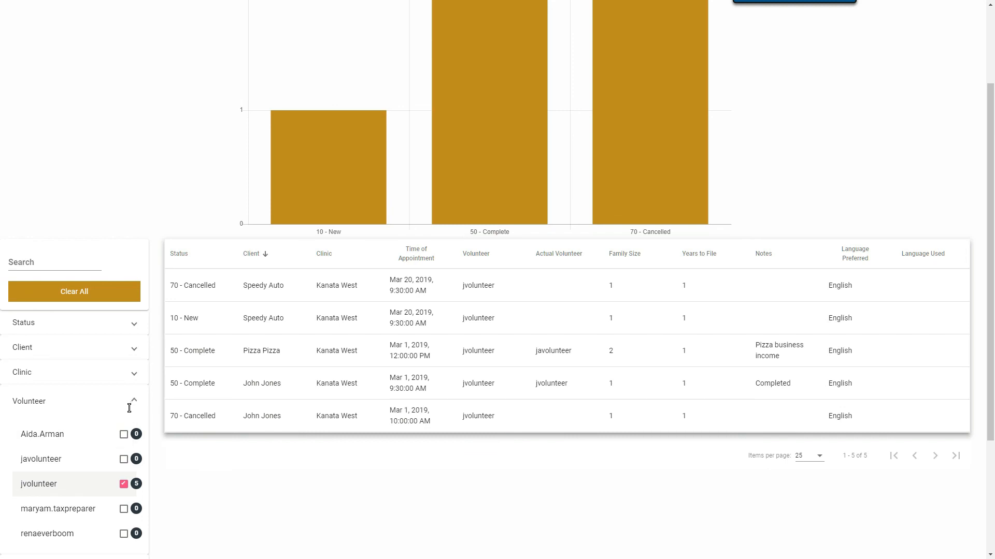
pyautogui.click(123, 484)
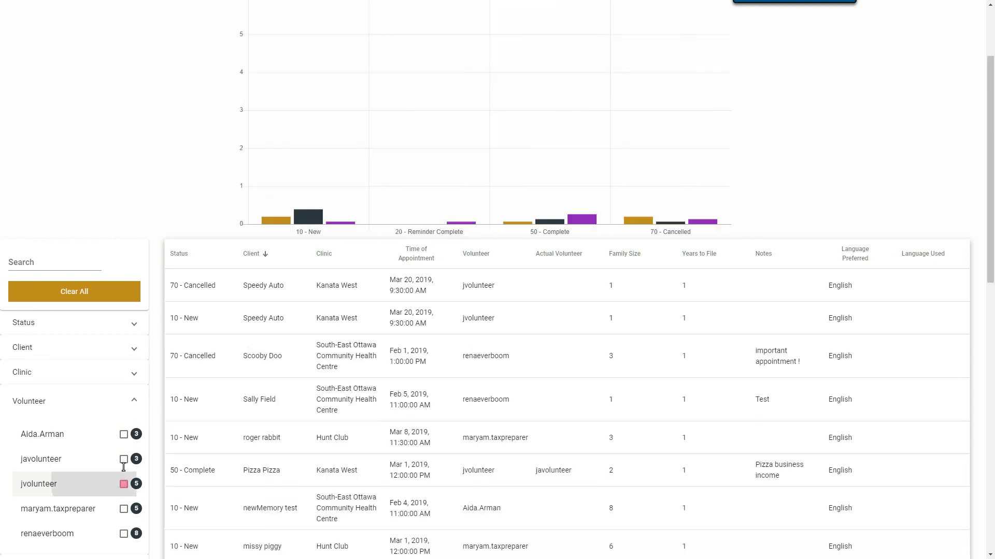
pyautogui.click(133, 400)
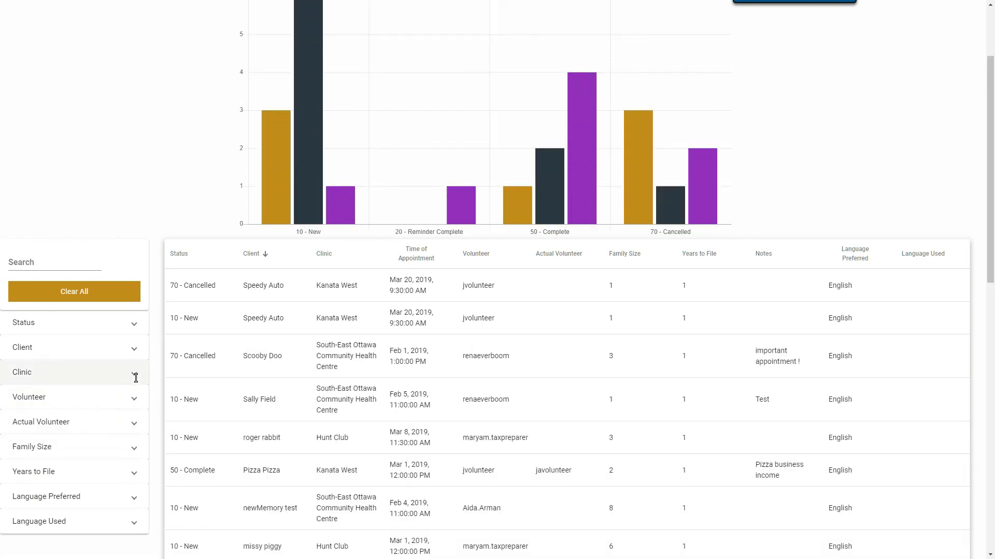
# Filter appointments to Hunt Club and sort by status: 6 New, 2 Complete, 1 Cancelled.
pyautogui.scroll(-1, 133, 379)
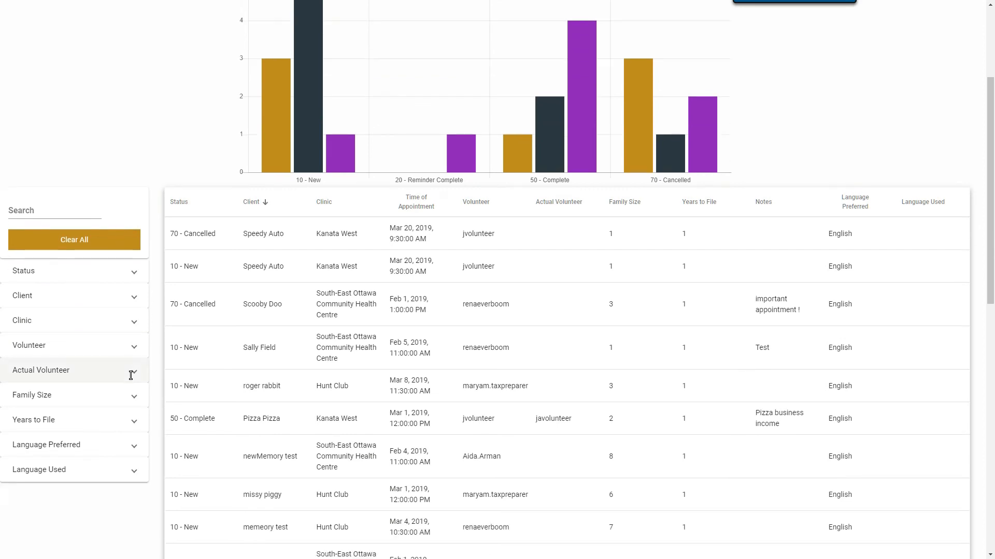
pyautogui.click(132, 324)
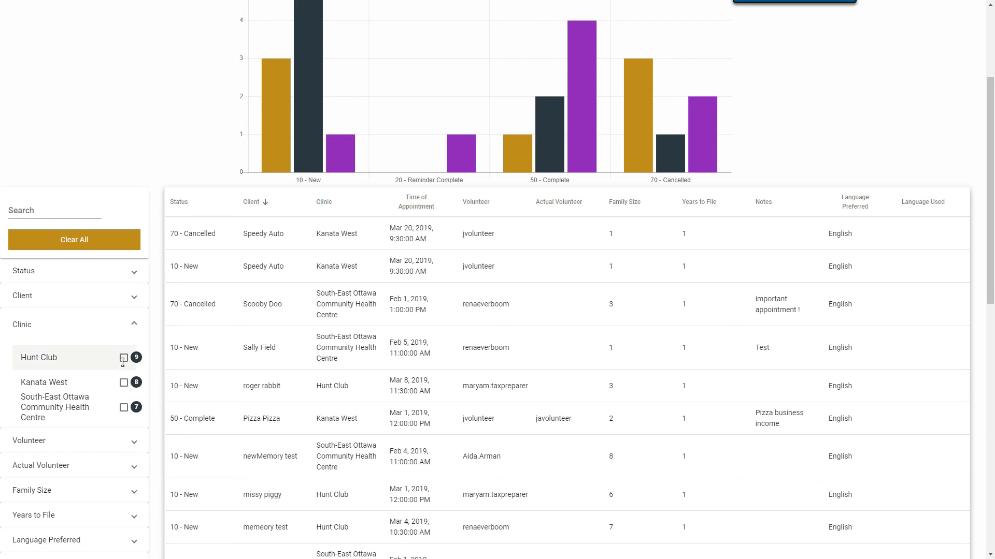
pyautogui.click(124, 358)
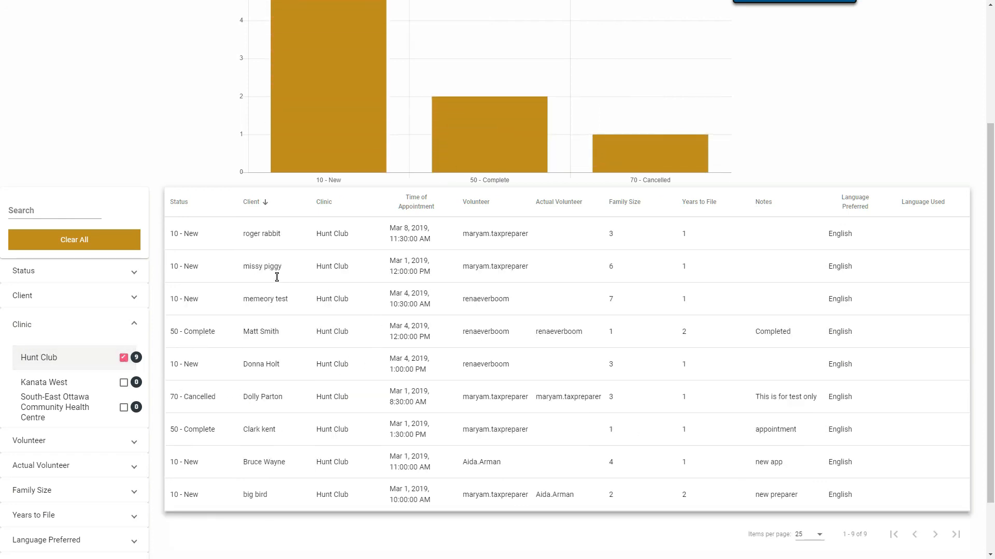
pyautogui.click(181, 203)
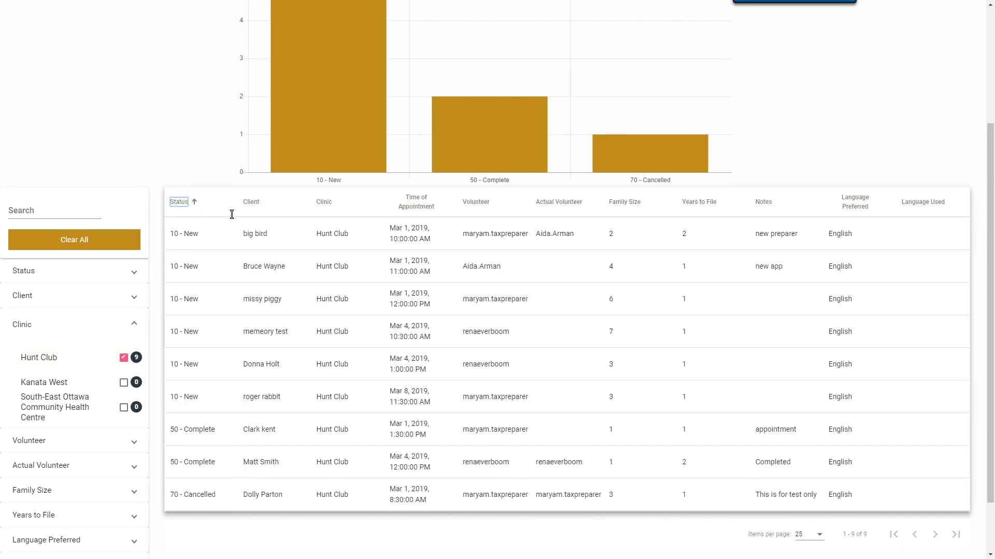
pyautogui.scroll(-1, 371, 263)
pyautogui.scroll(-1, 372, 264)
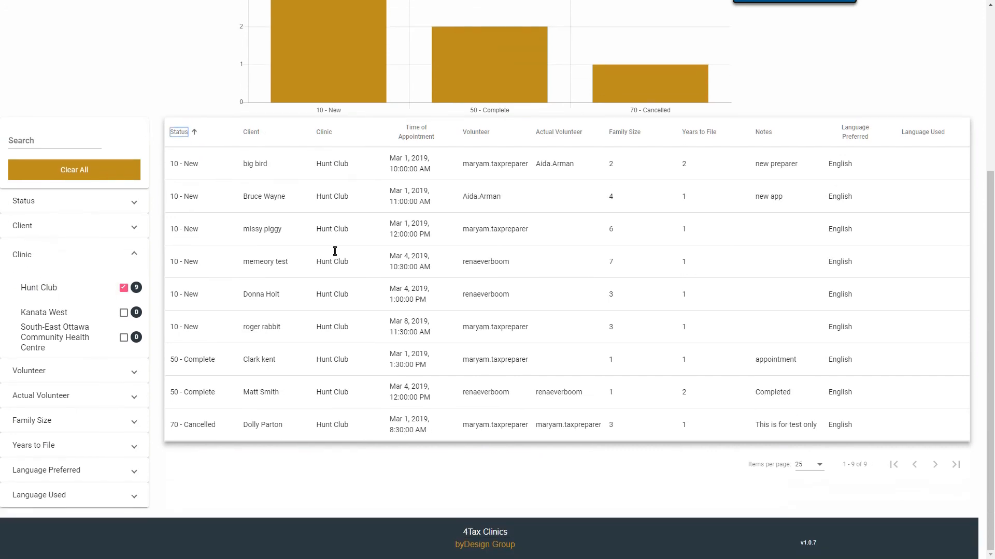
# View the coordinator-functions slide, then return to the Hunt Club Appointments report.
pyautogui.hotkey('alt', 'Tab')
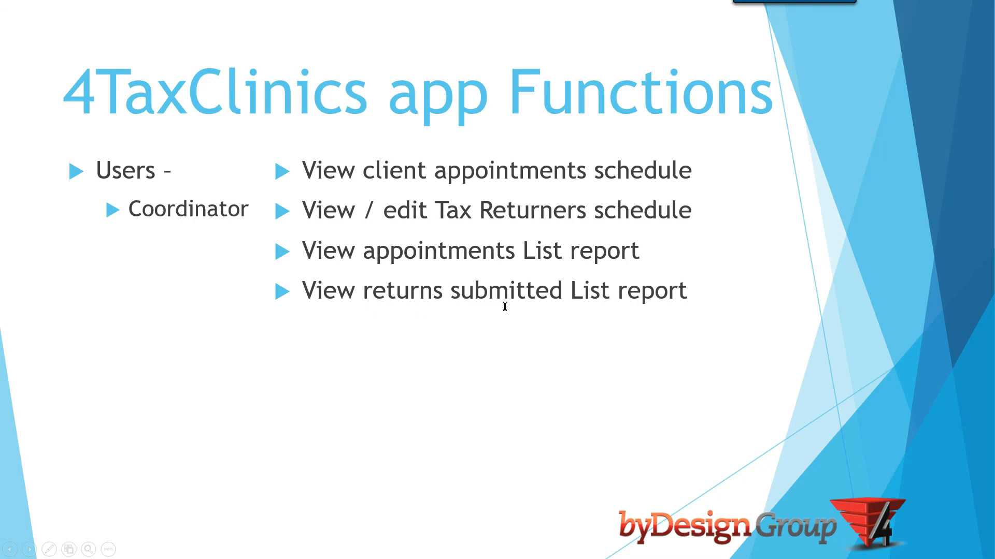
pyautogui.hotkey('alt', 'Tab')
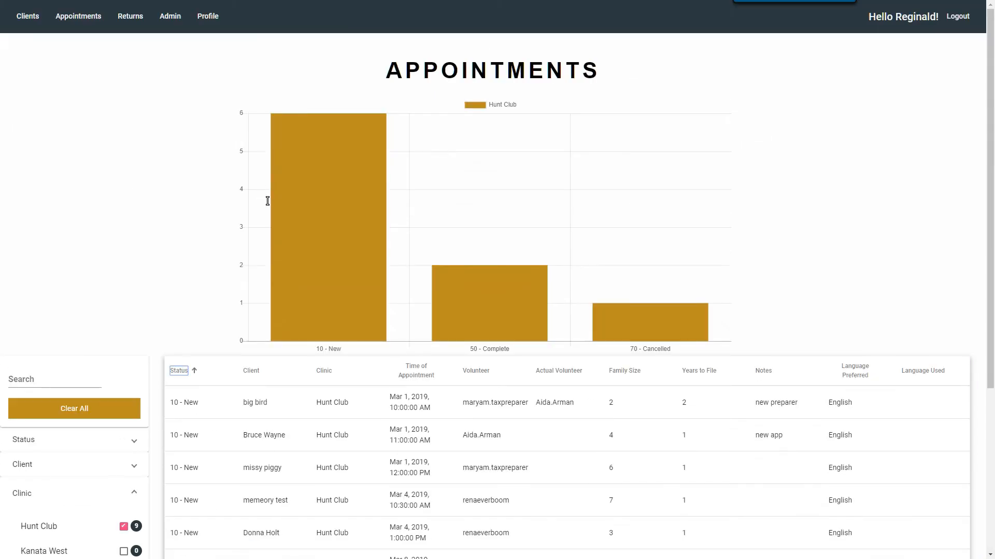
# Open the Returns list report and try, then remove, a Kanata West clinic filter.
pyautogui.click(130, 20)
pyautogui.click(124, 41)
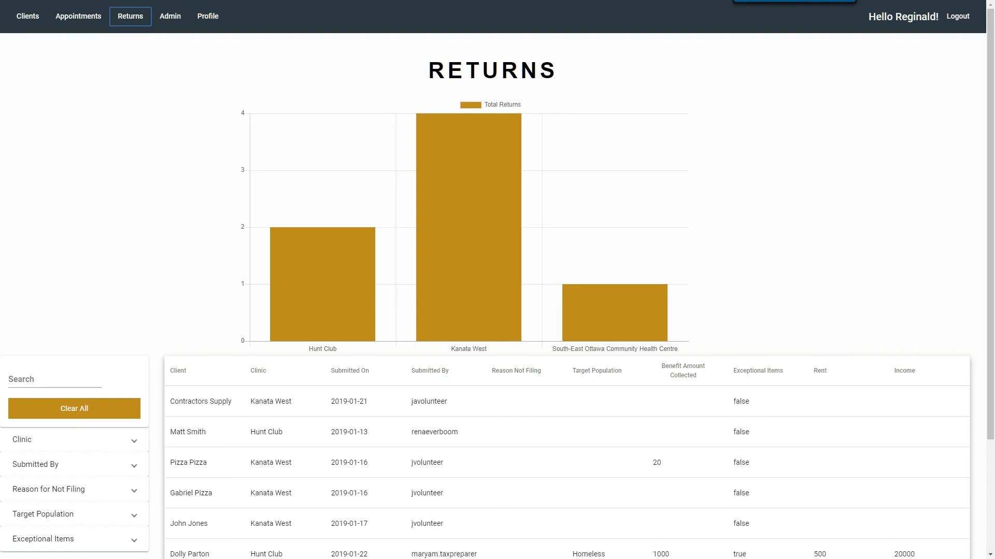
pyautogui.scroll(-3, 498, 280)
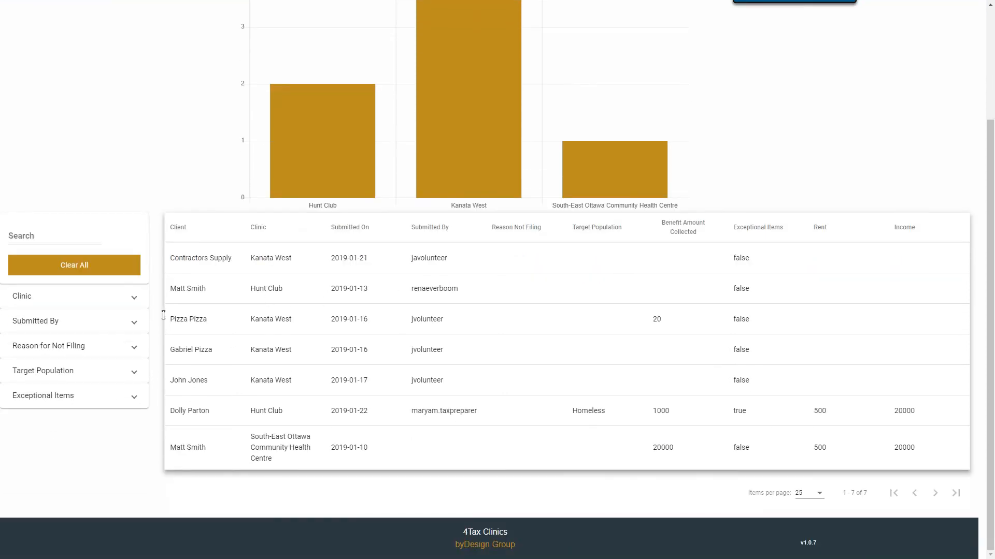
pyautogui.click(129, 300)
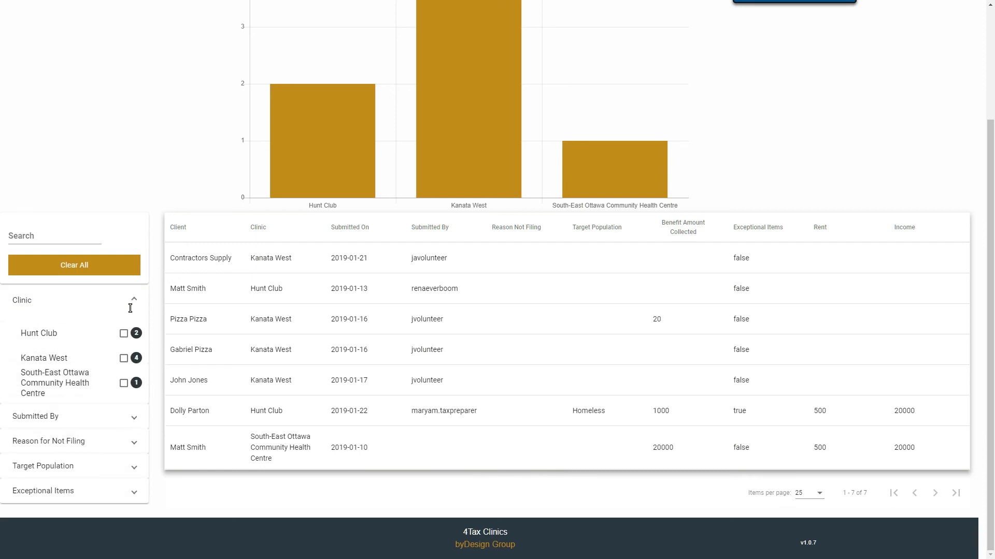
pyautogui.click(123, 359)
pyautogui.click(123, 362)
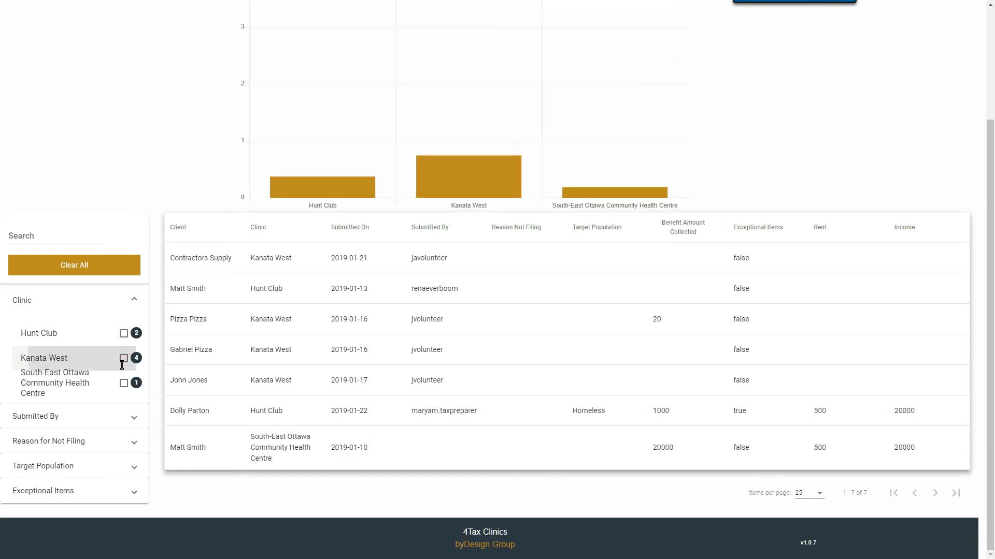
pyautogui.click(127, 300)
# Try a Submitted By jvolunteer filter, then clear all report filters.
pyautogui.click(123, 325)
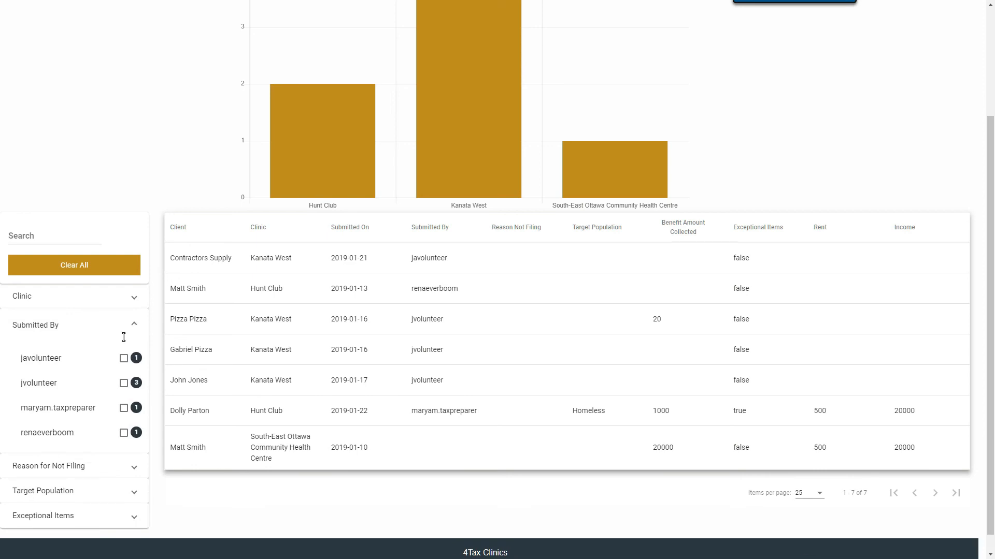
pyautogui.scroll(-1, 123, 345)
pyautogui.click(124, 362)
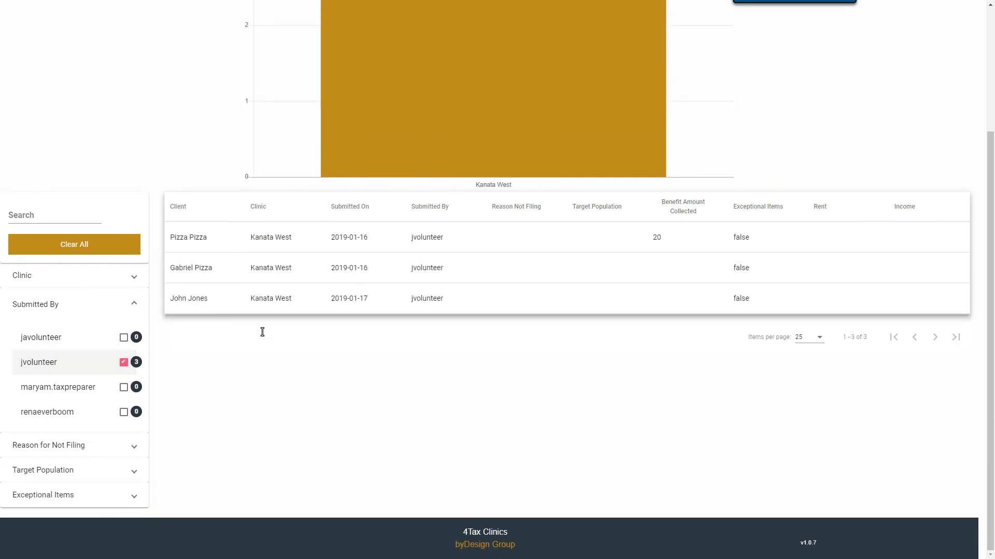
pyautogui.click(124, 362)
pyautogui.click(81, 251)
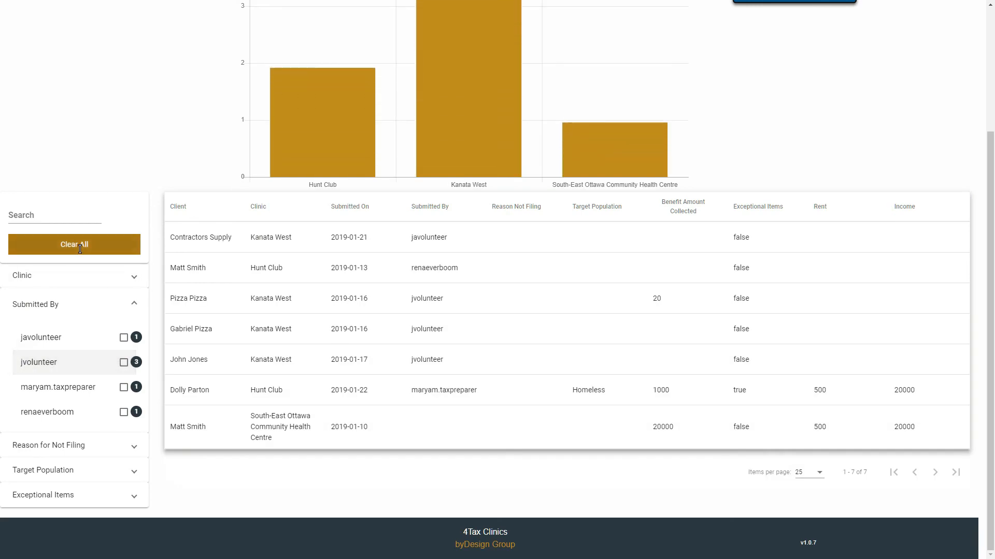
pyautogui.click(134, 304)
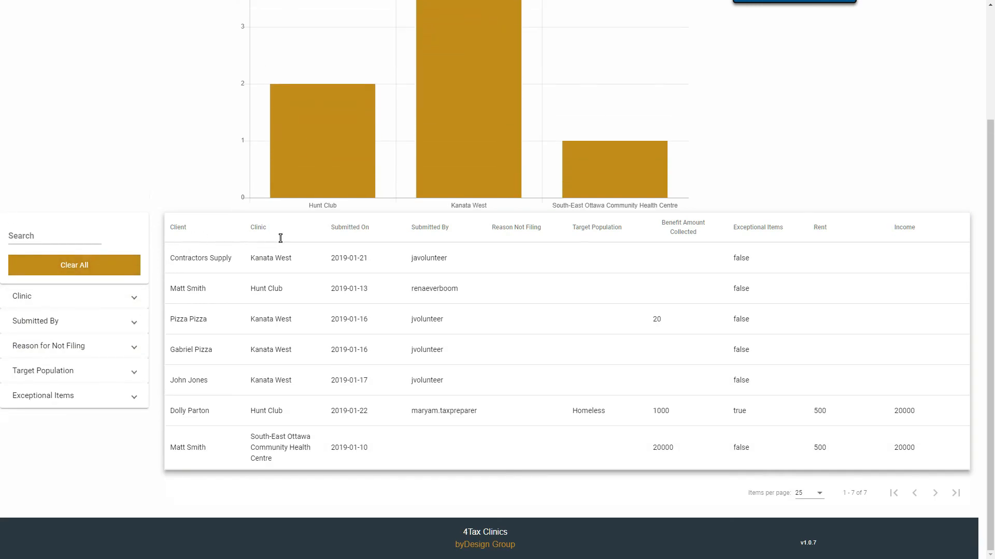
# Sort the returns by clinic, then by Submitted On date, and return to the app-functions slide.
pyautogui.click(258, 232)
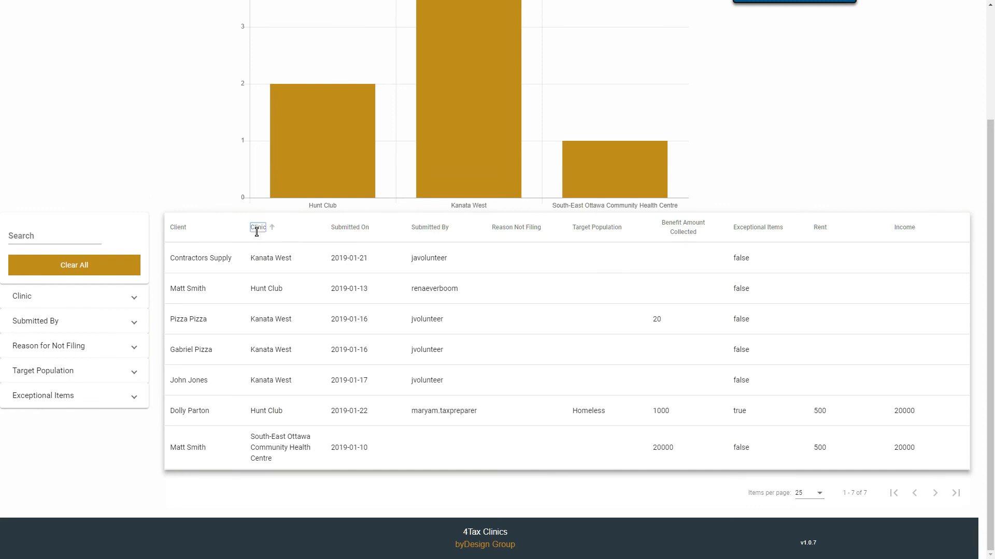
pyautogui.click(350, 232)
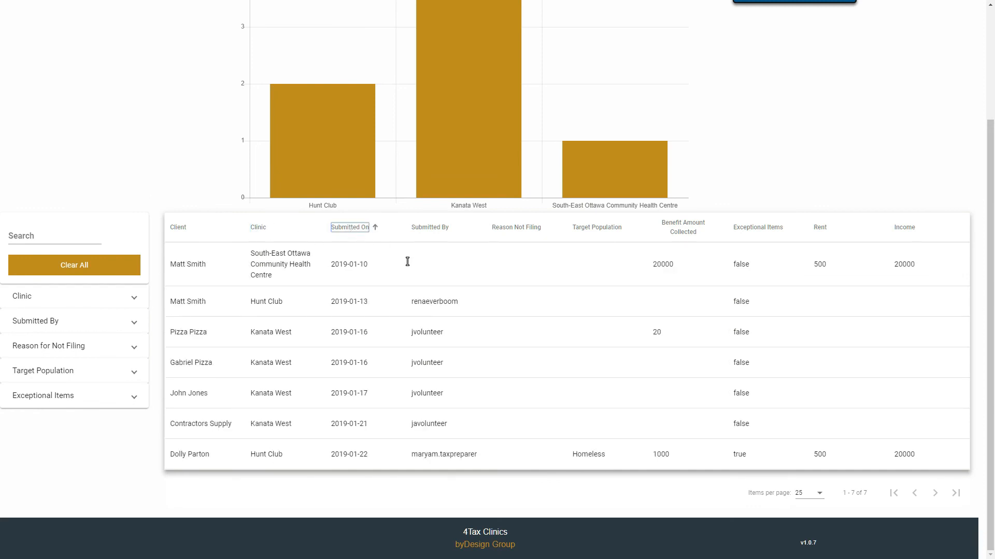
pyautogui.scroll(3, 407, 262)
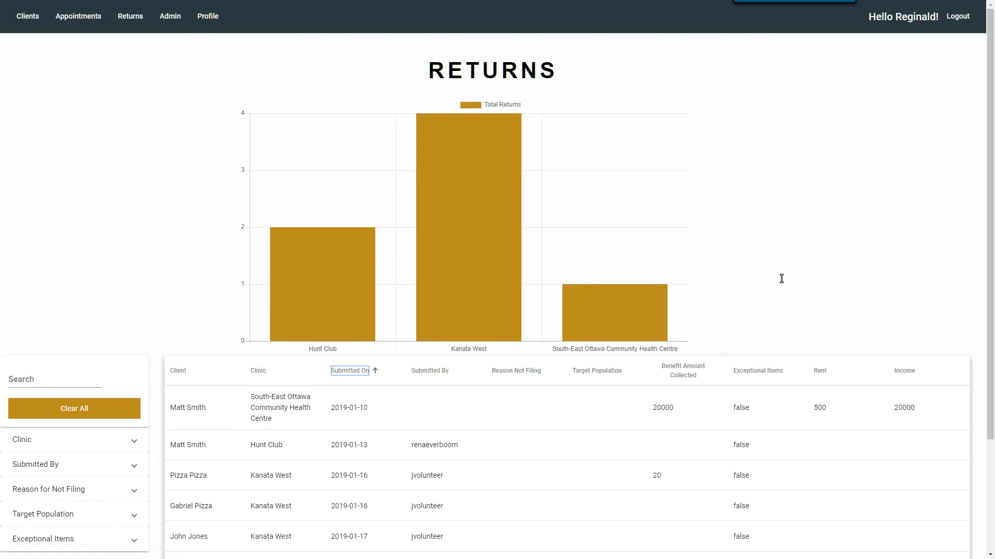
pyautogui.hotkey('alt', 'Tab')
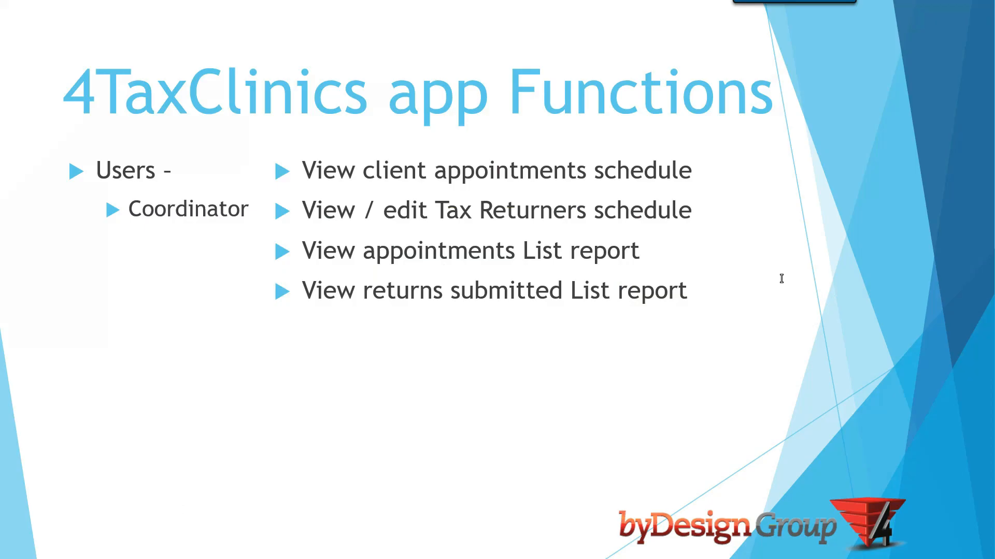